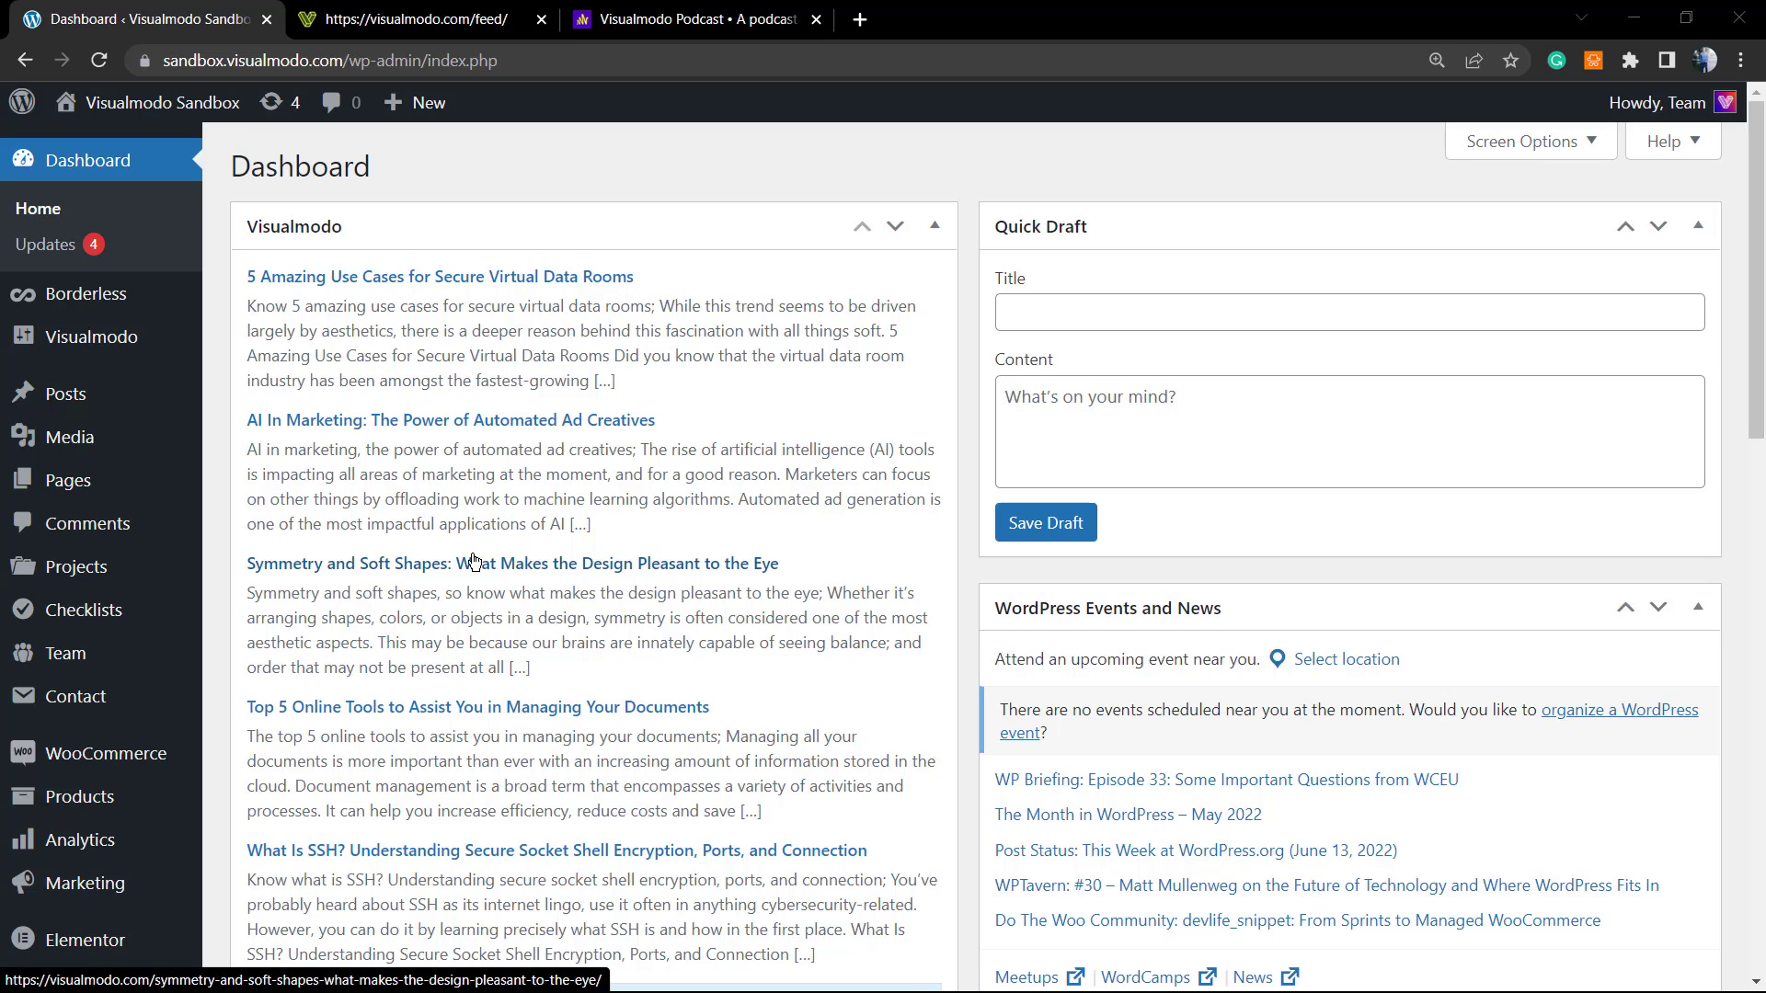
- Switch to the visualmodo.com/feed/ tab showing the raw RSS XML
scroll(473, 501, down, 1)
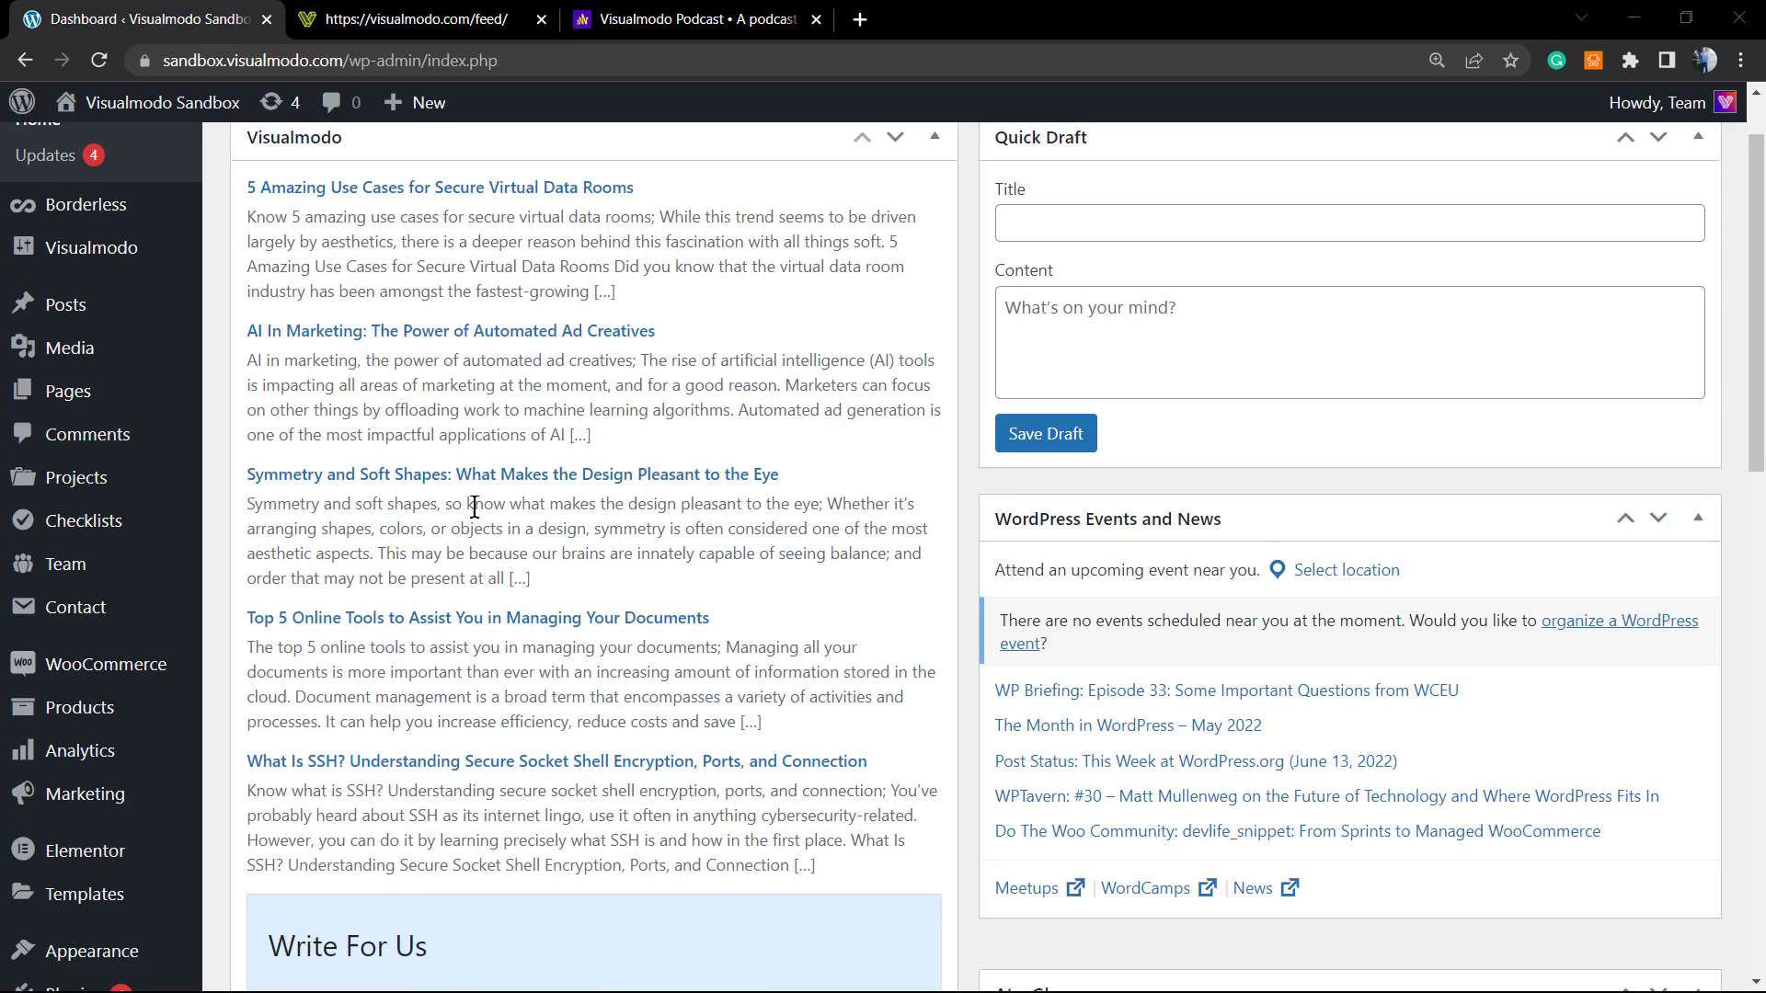
scroll(478, 517, up, 1)
scroll(478, 517, down, 1)
scroll(478, 517, up, 1)
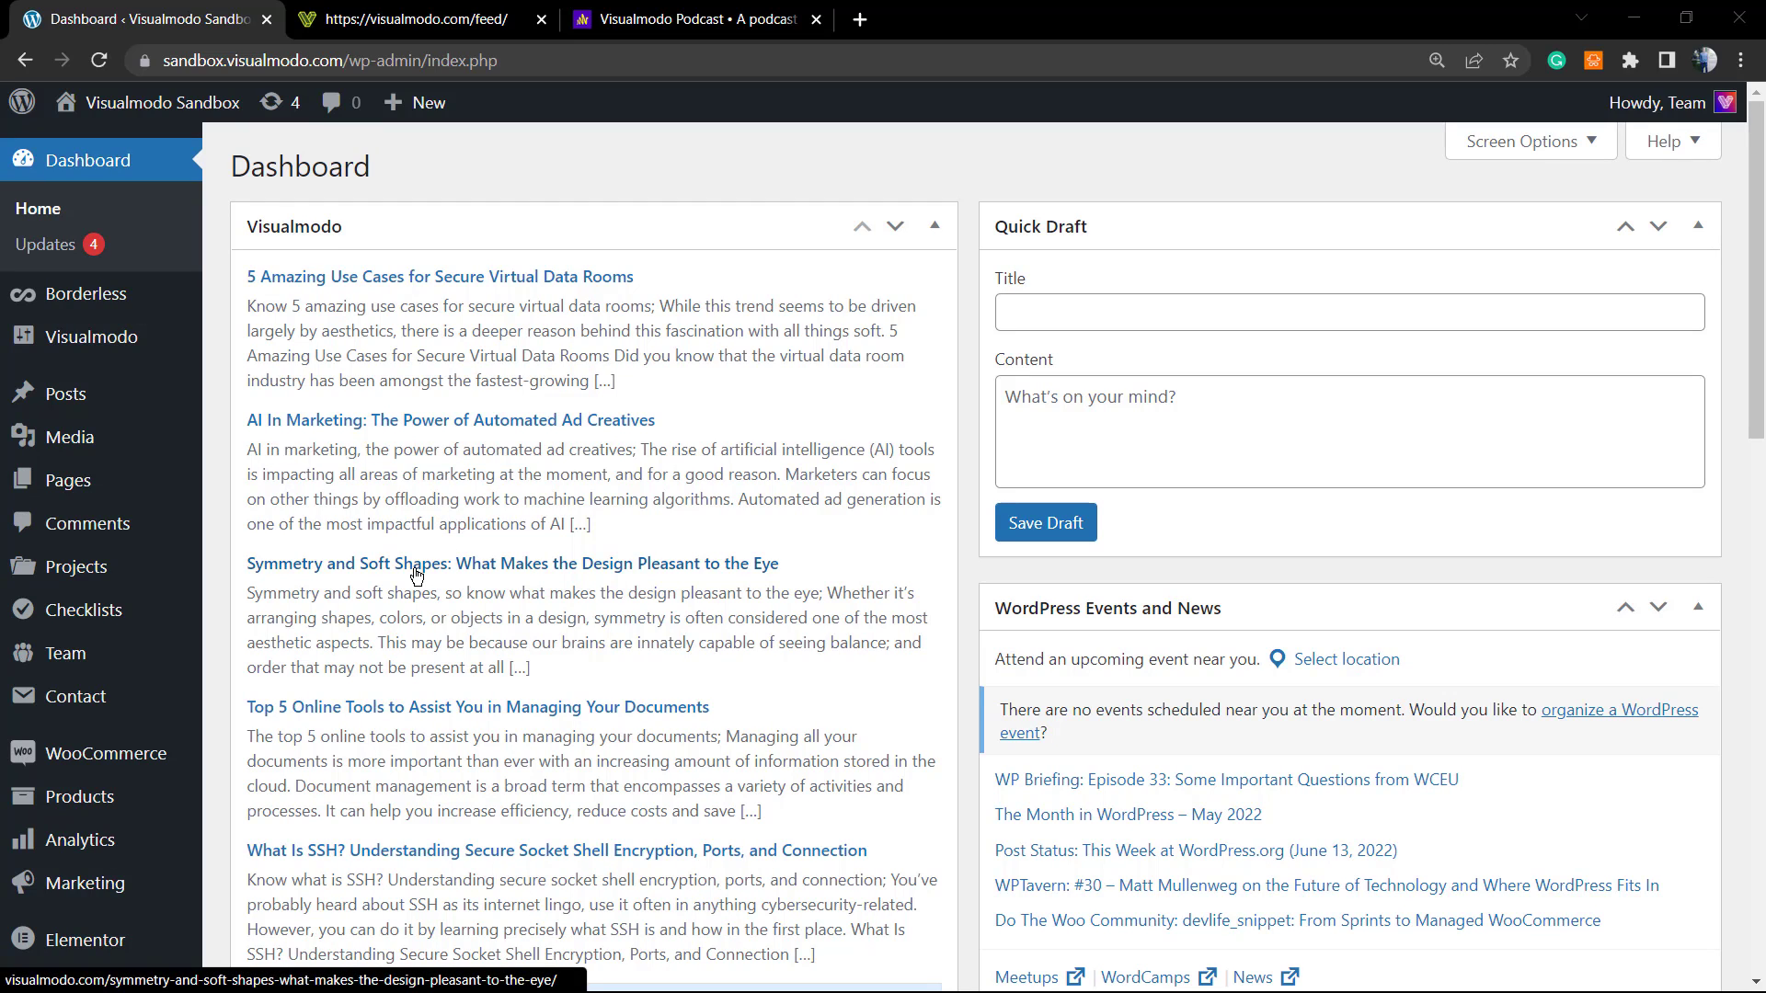
scroll(572, 623, down, 4)
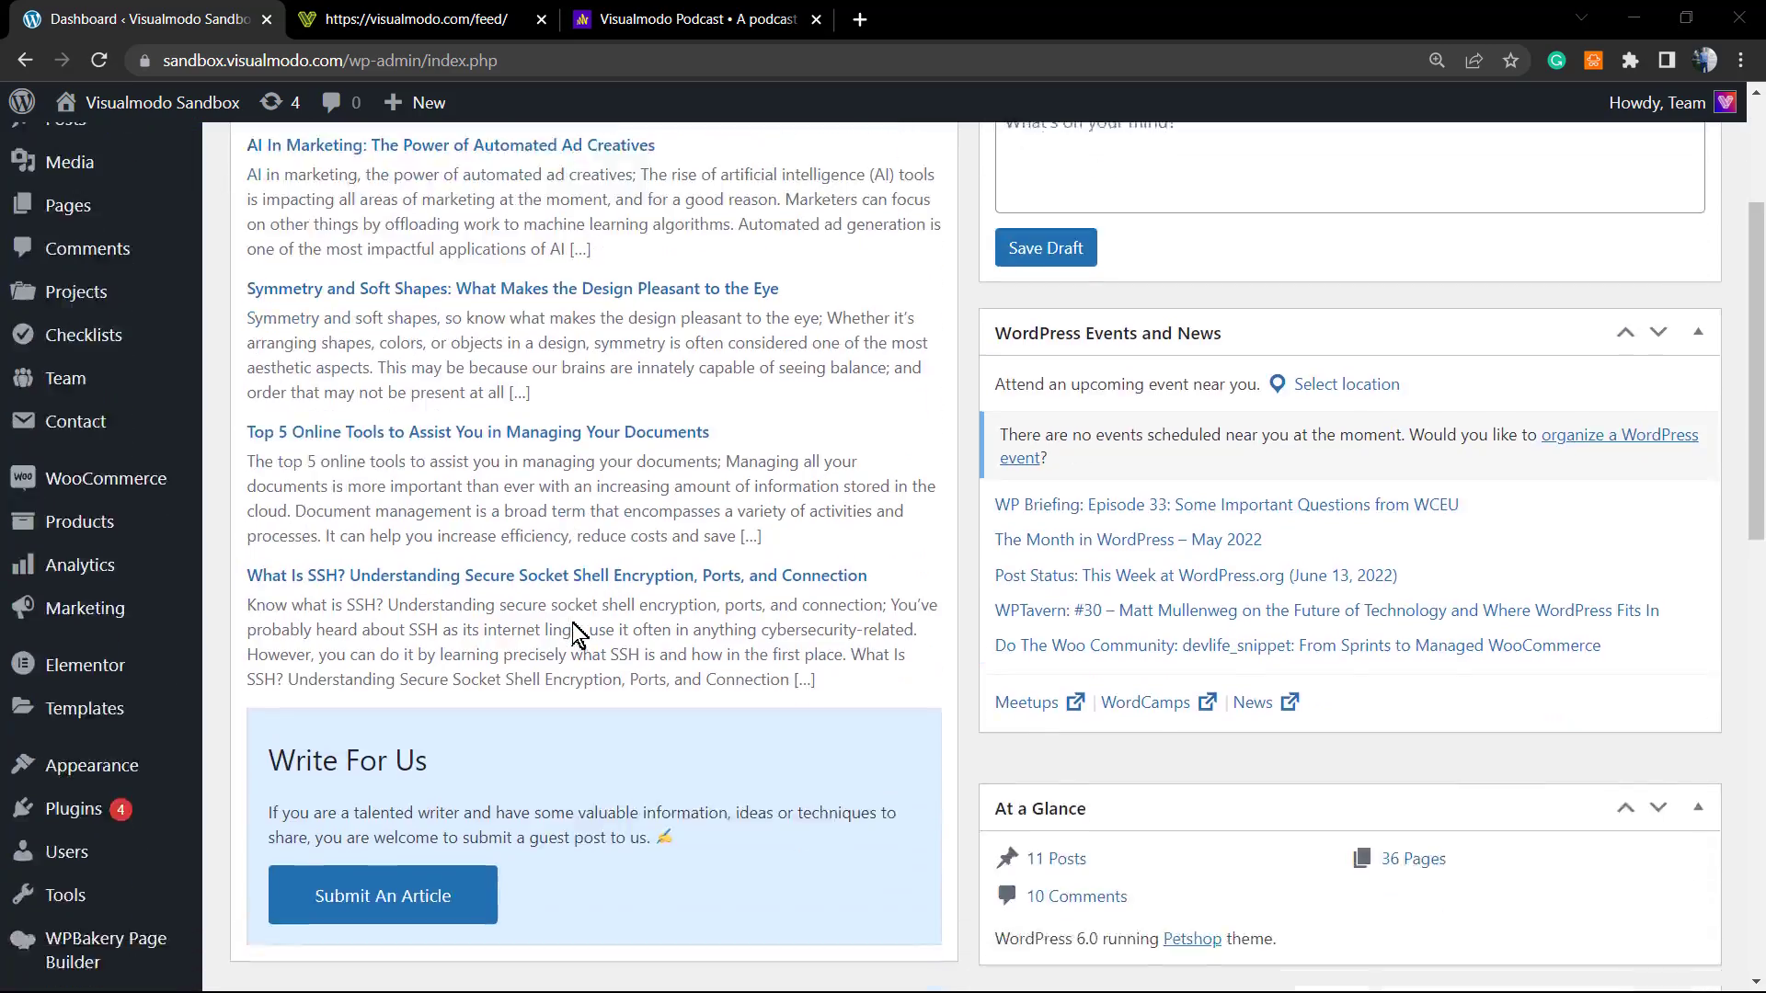
scroll(572, 621, up, 4)
scroll(559, 623, down, 5)
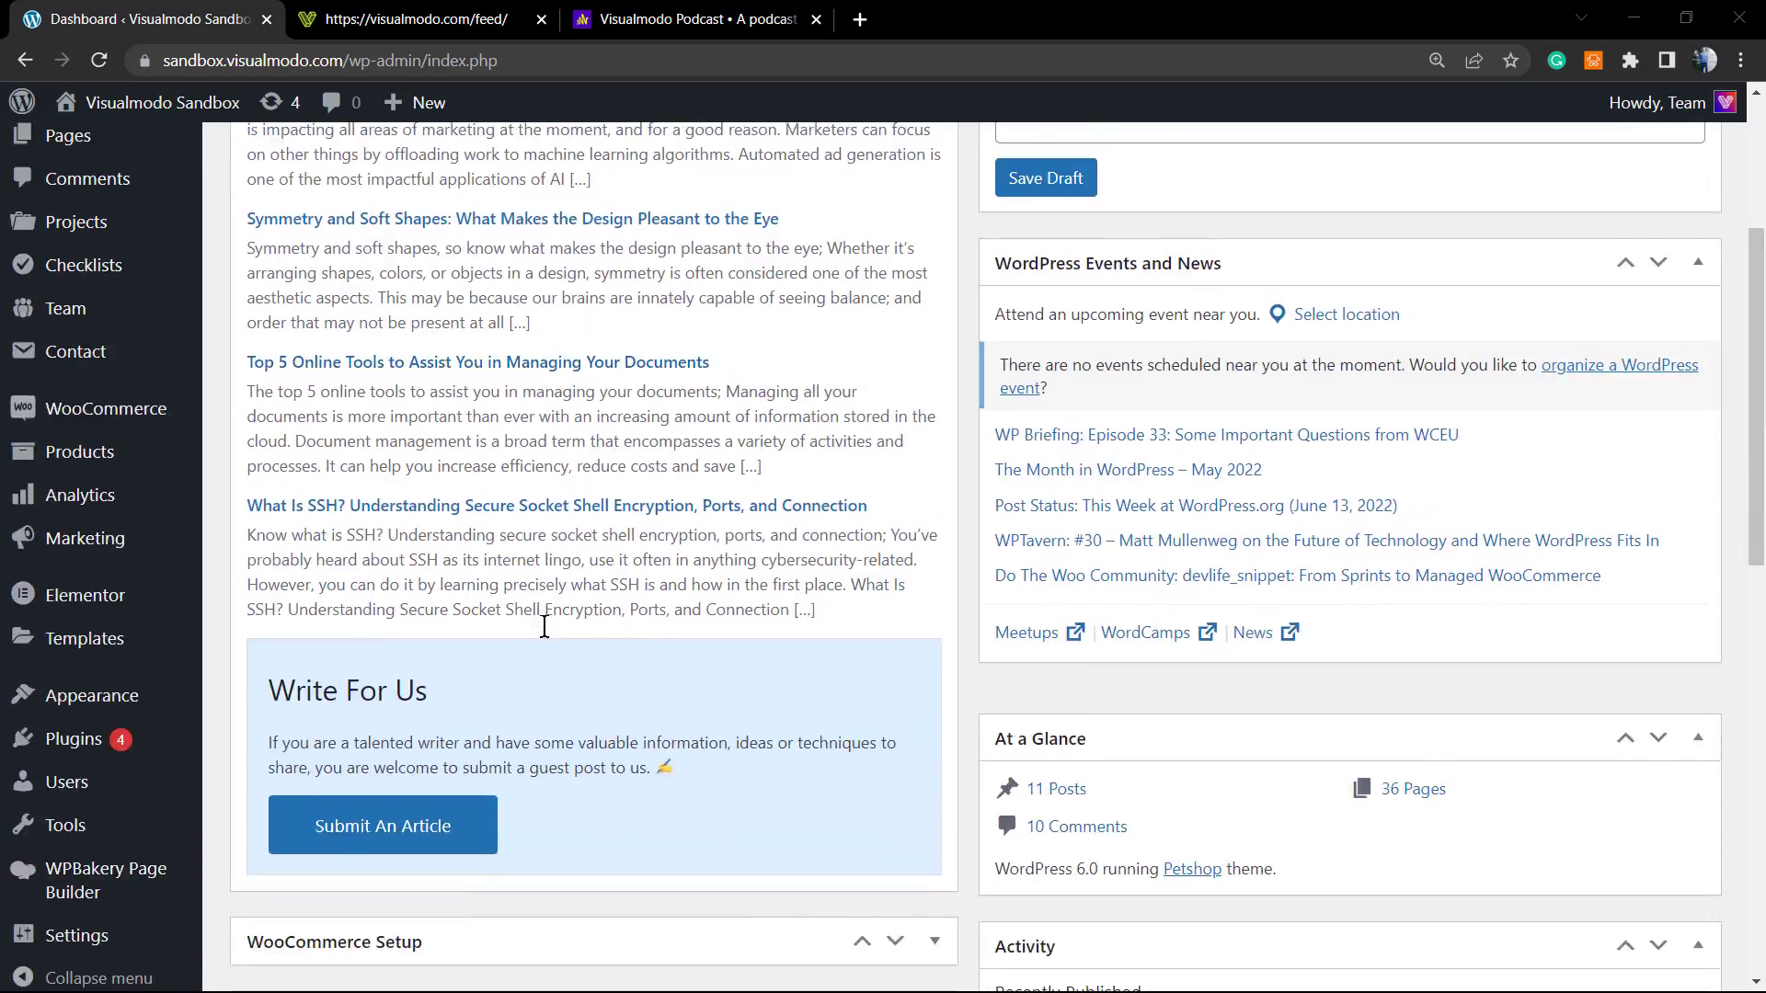
scroll(552, 632, up, 5)
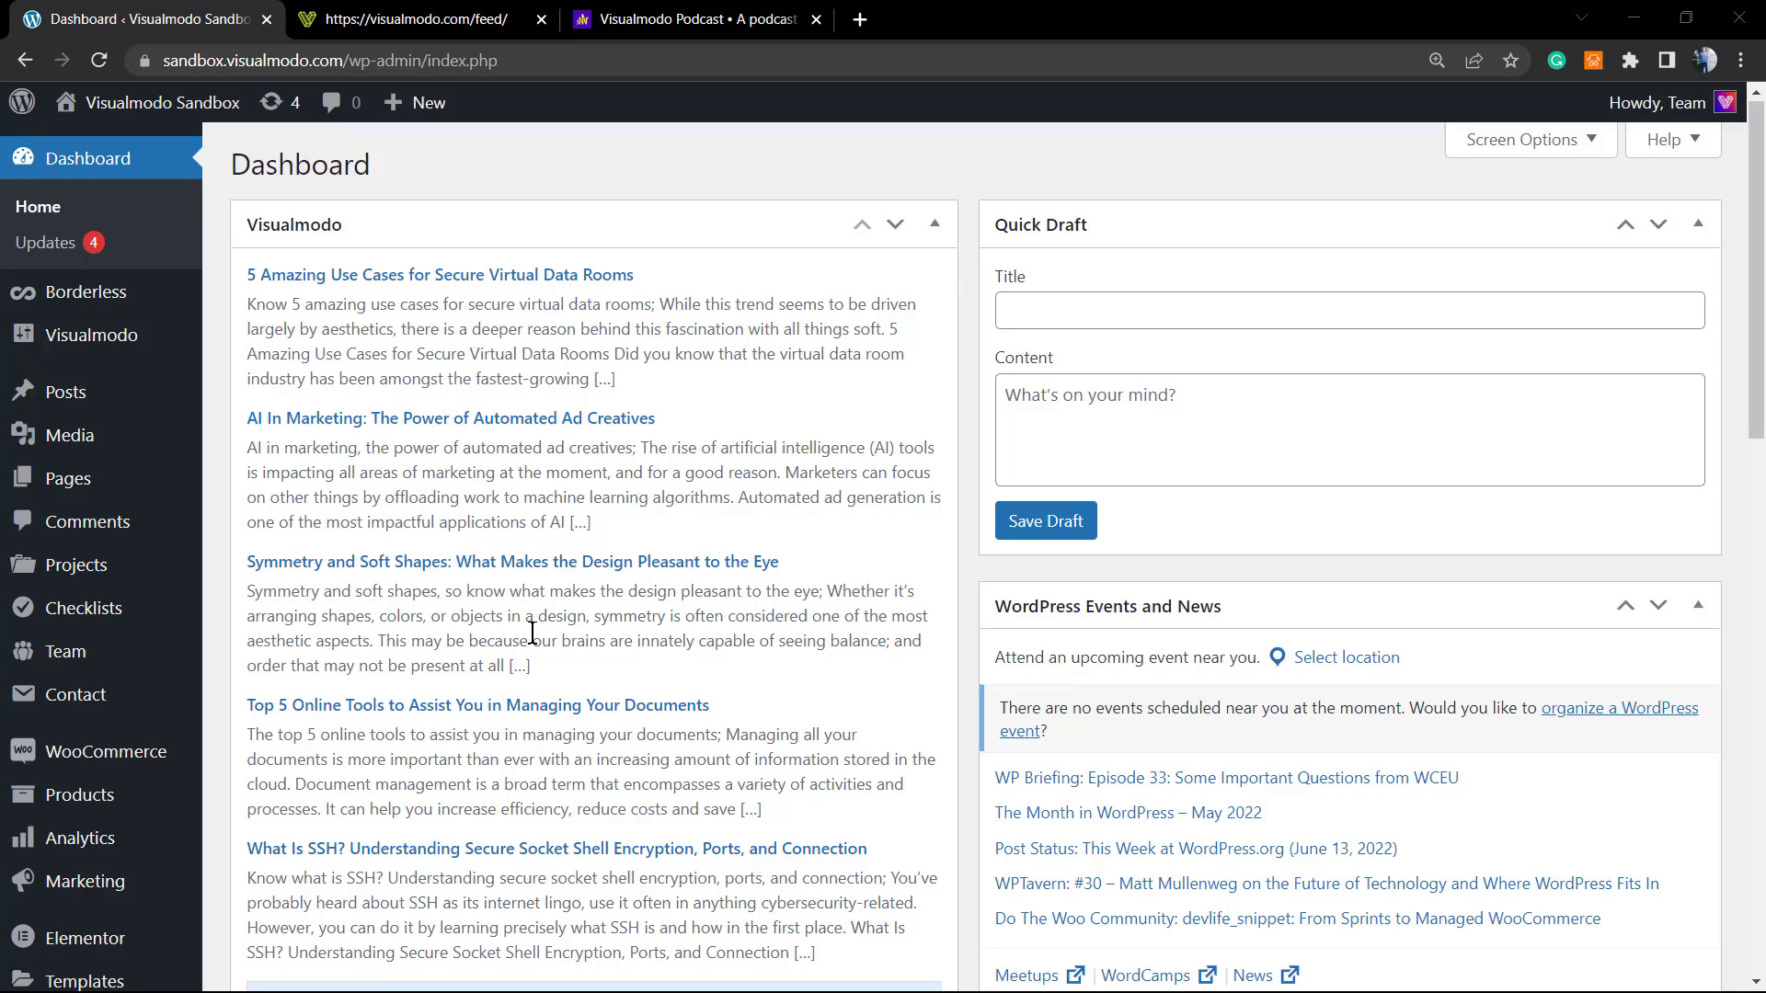
scroll(532, 631, down, 2)
scroll(710, 596, up, 2)
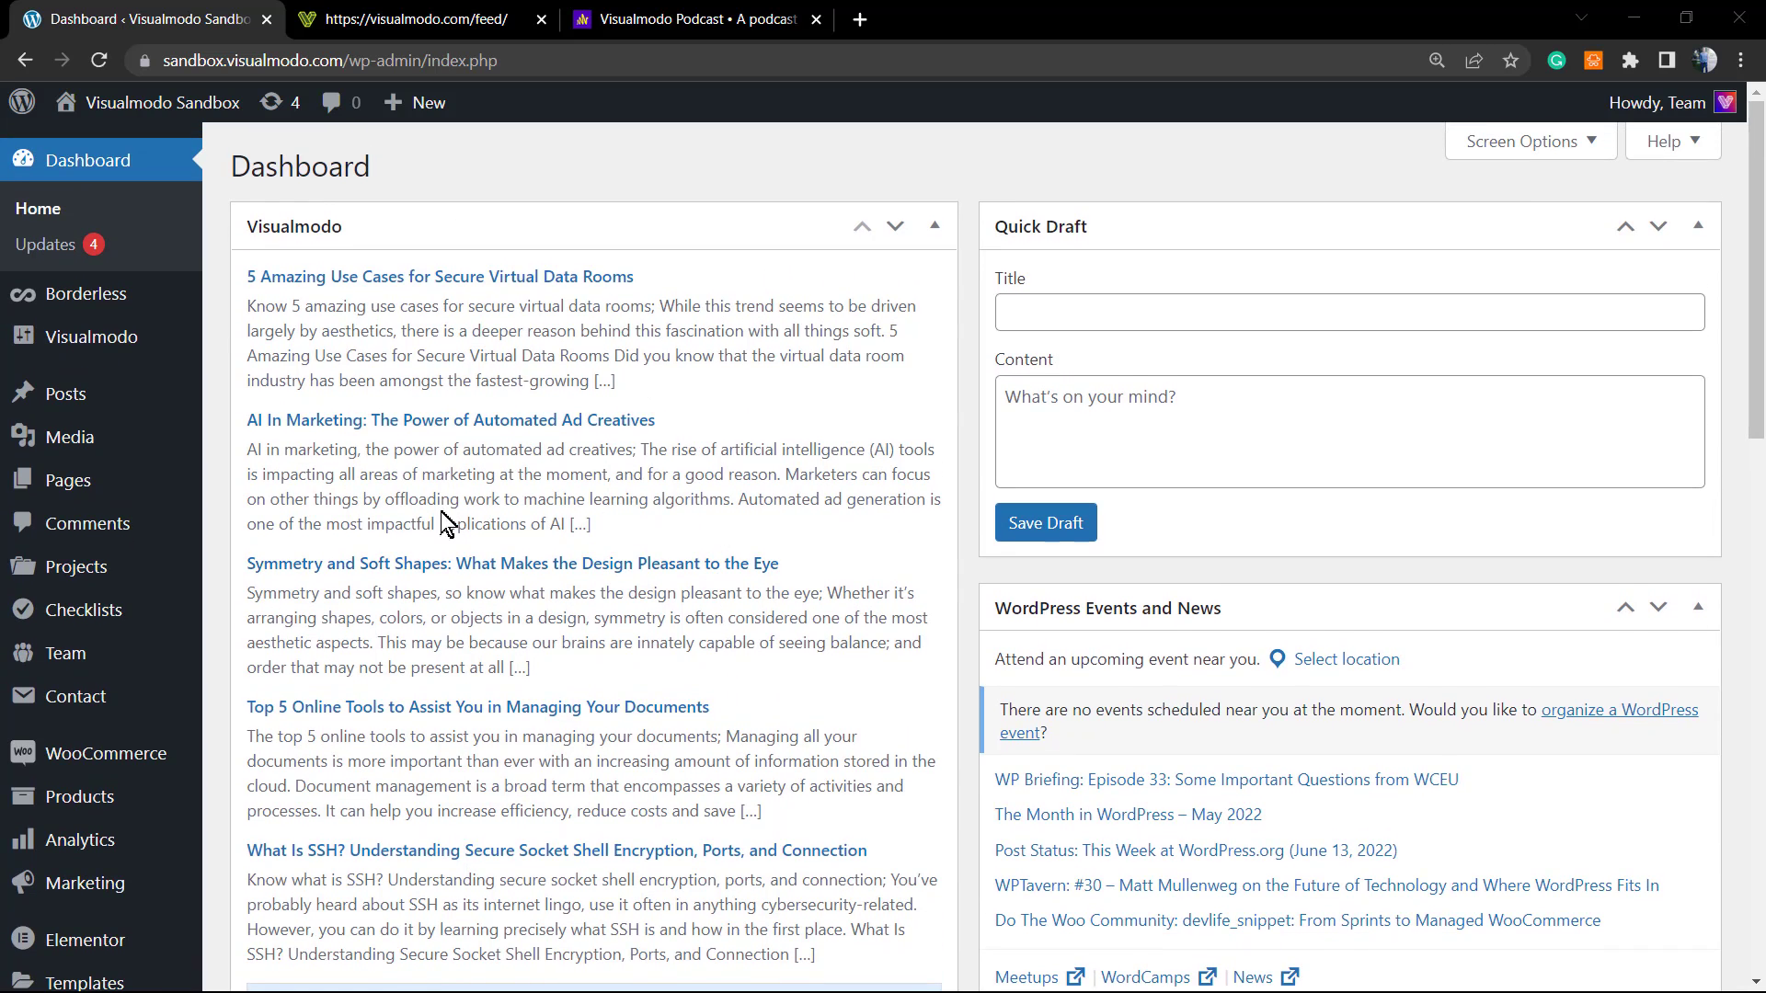
scroll(387, 598, down, 1)
scroll(375, 579, up, 1)
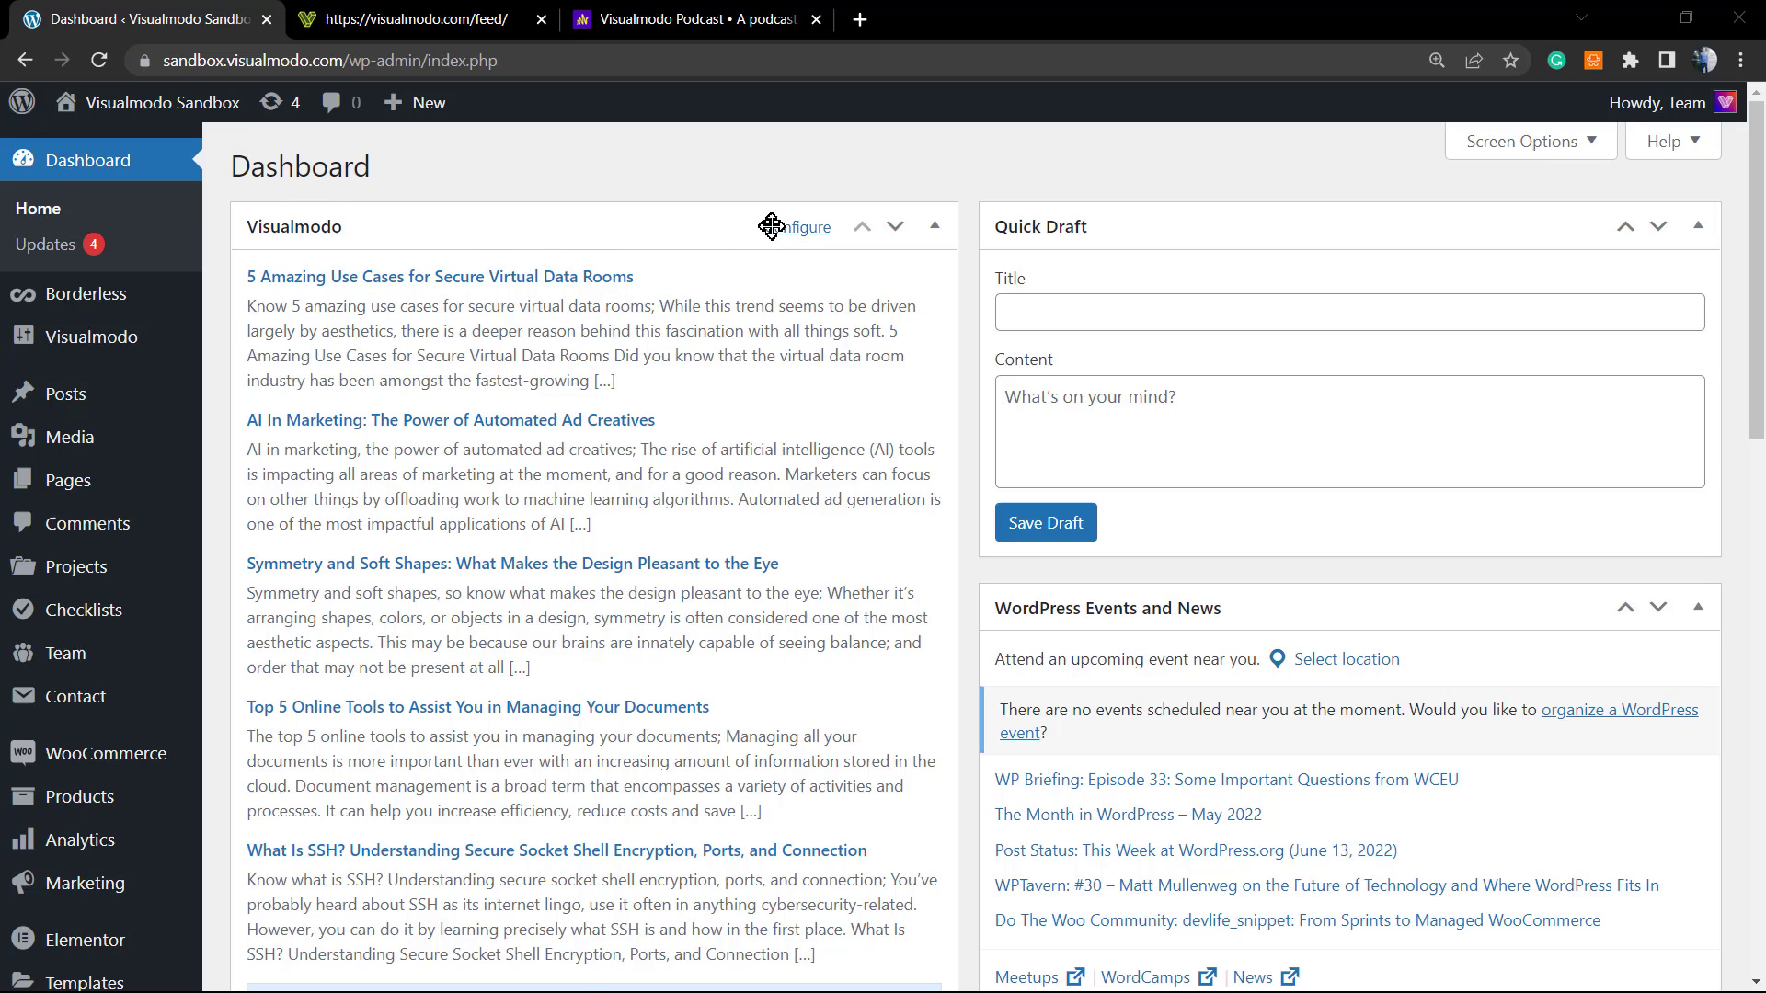
scroll(460, 460, down, 2)
scroll(471, 519, up, 1)
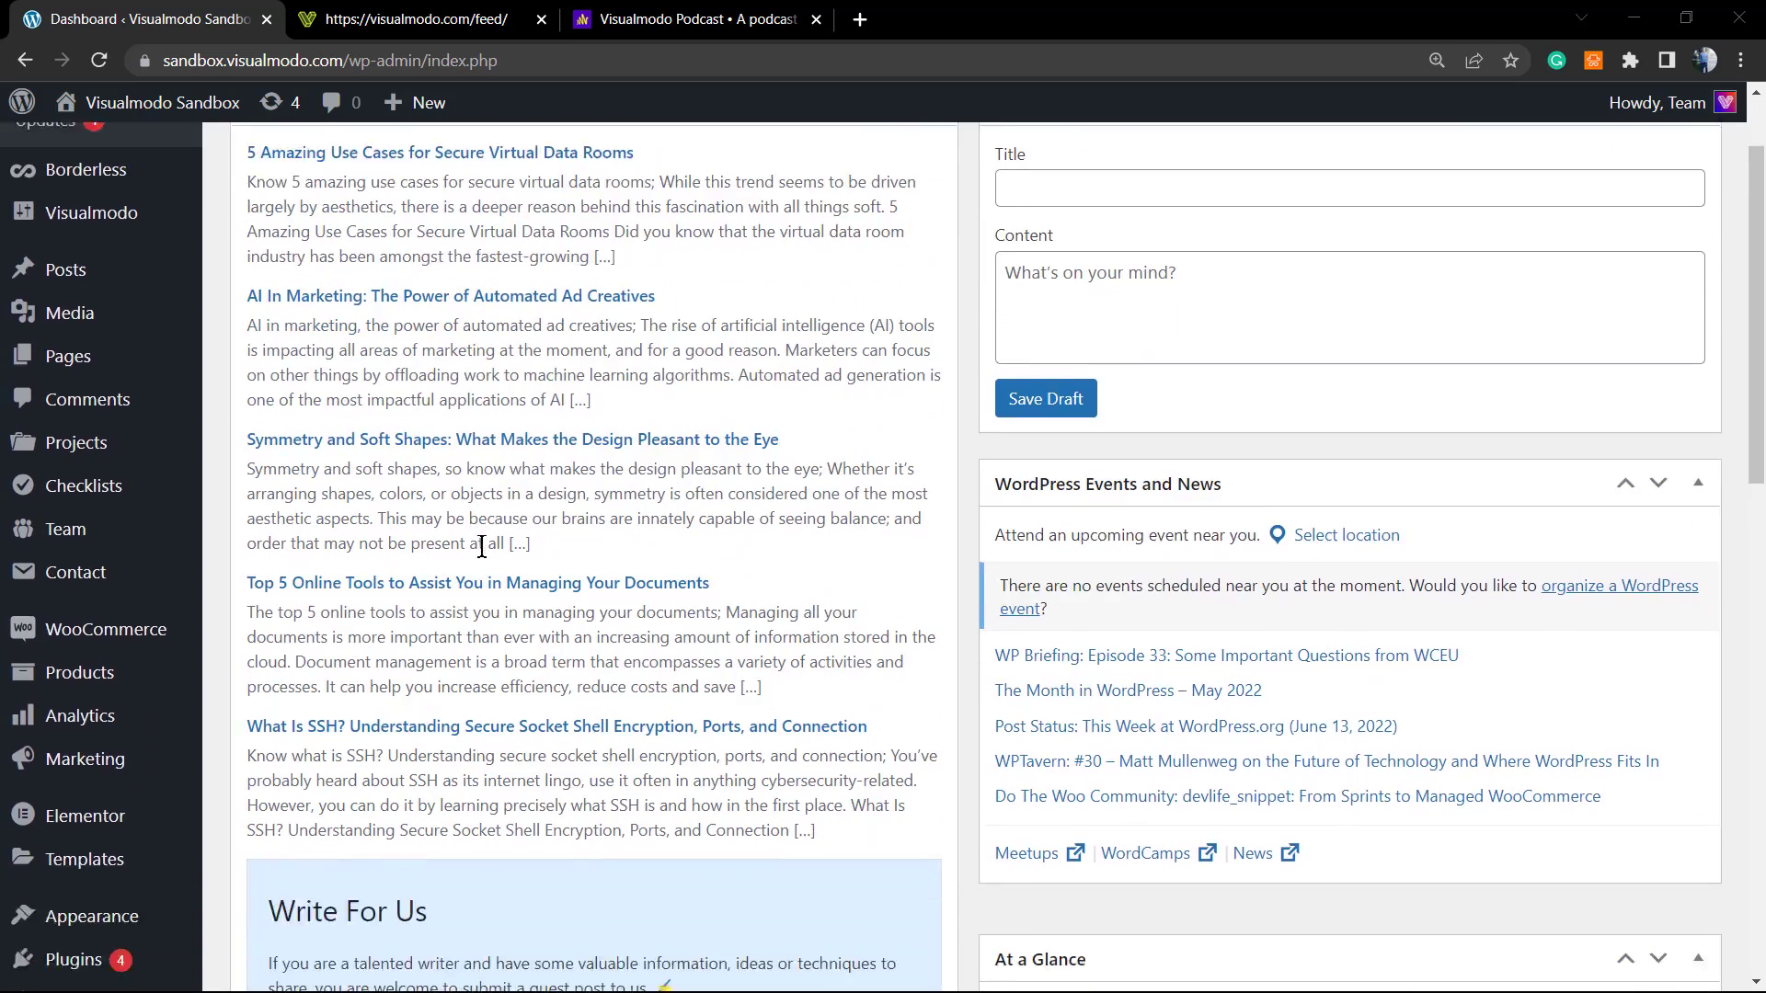
scroll(481, 544, down, 3)
scroll(482, 546, up, 5)
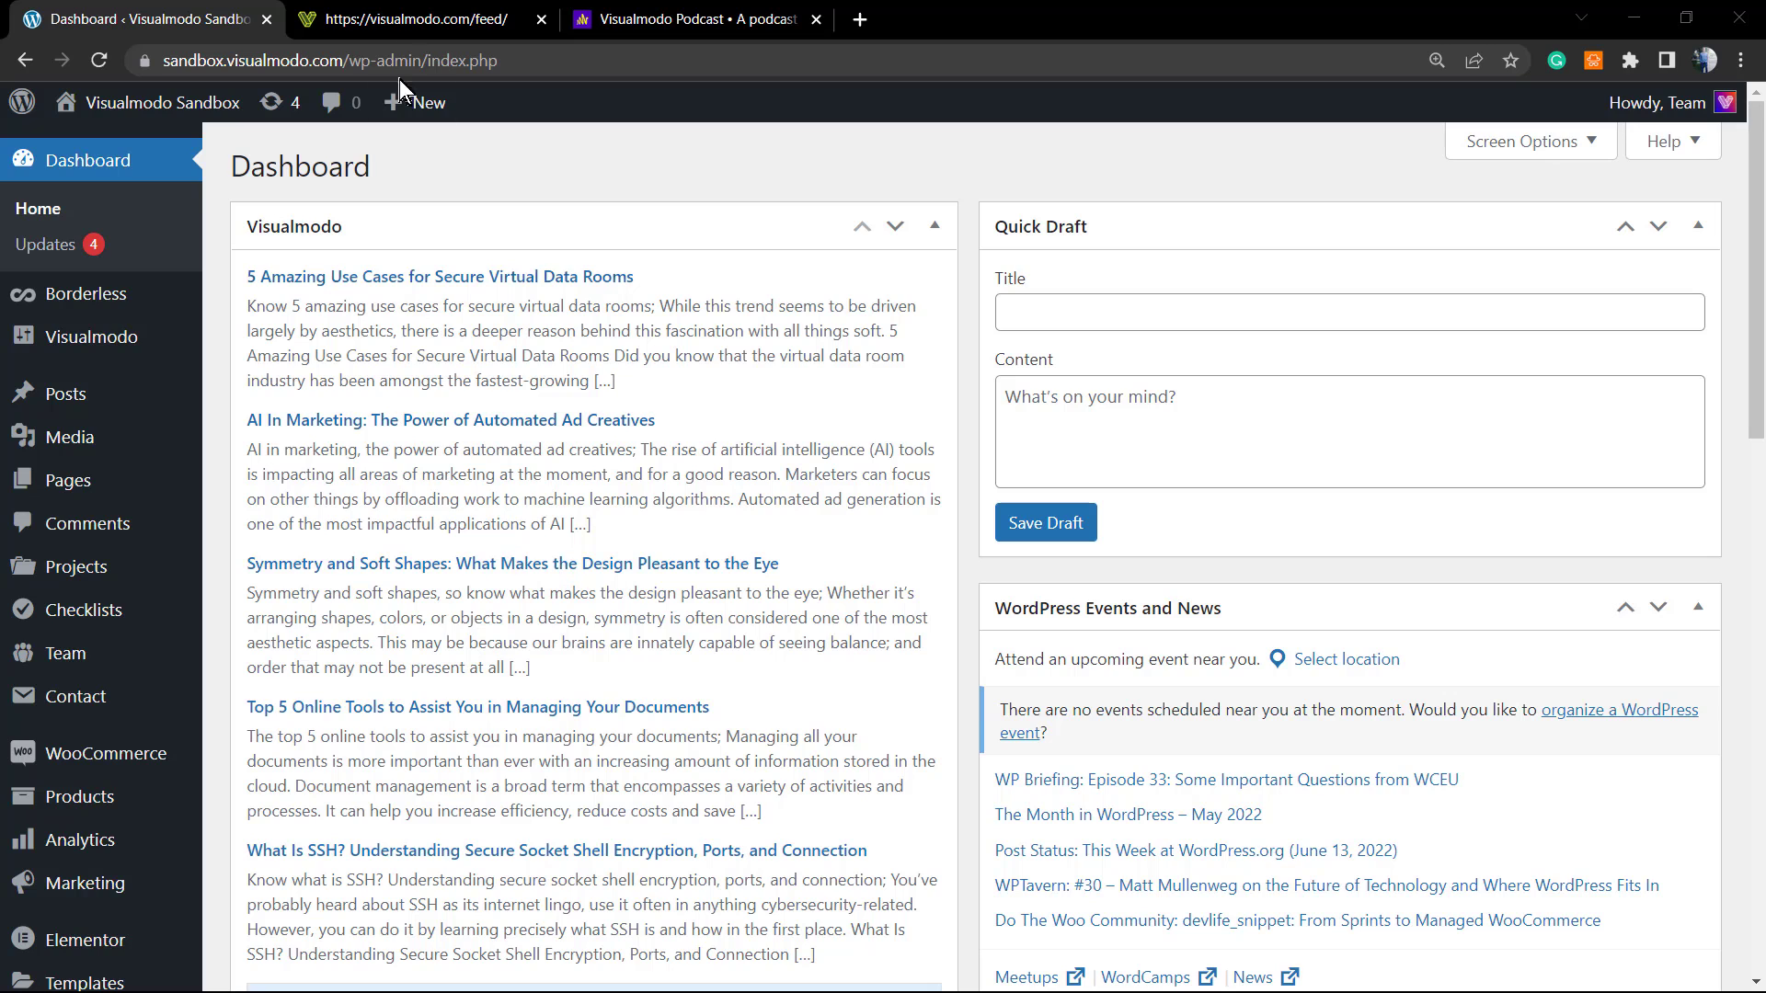
click(402, 17)
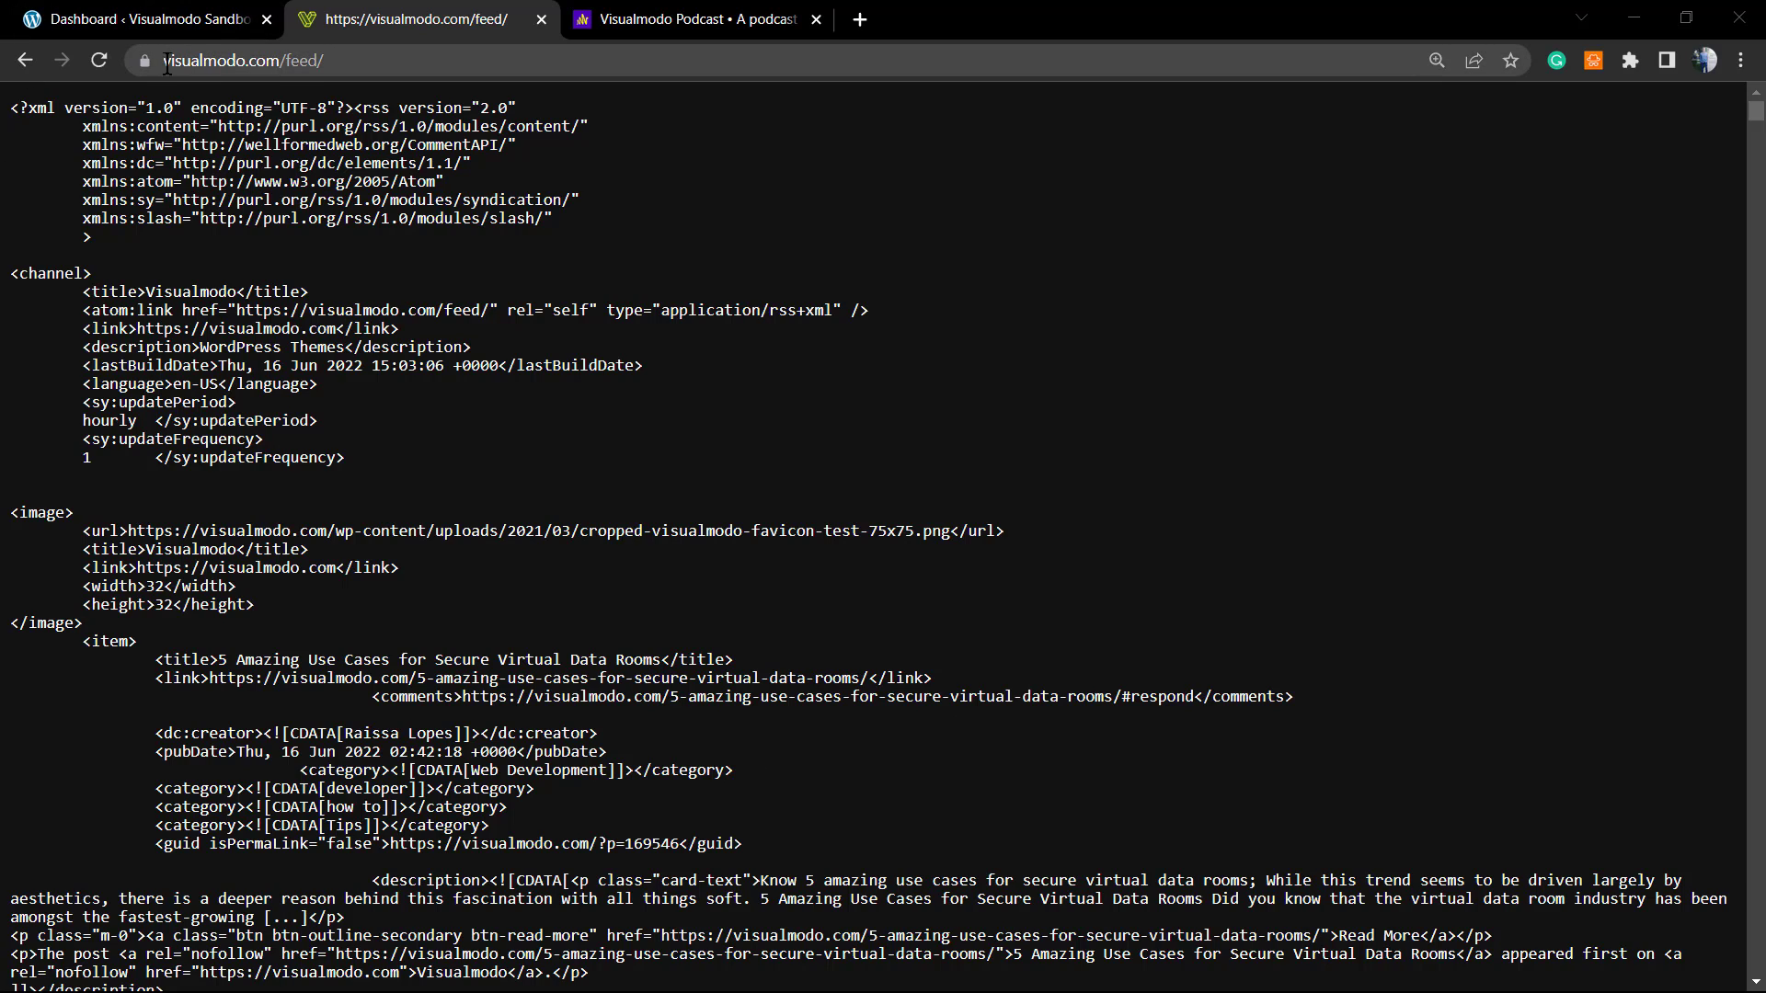
- Highlight parts of the feed URL, including the visualmodo domain, in the address bar
click(307, 60)
double_click(307, 61)
double_click(288, 60)
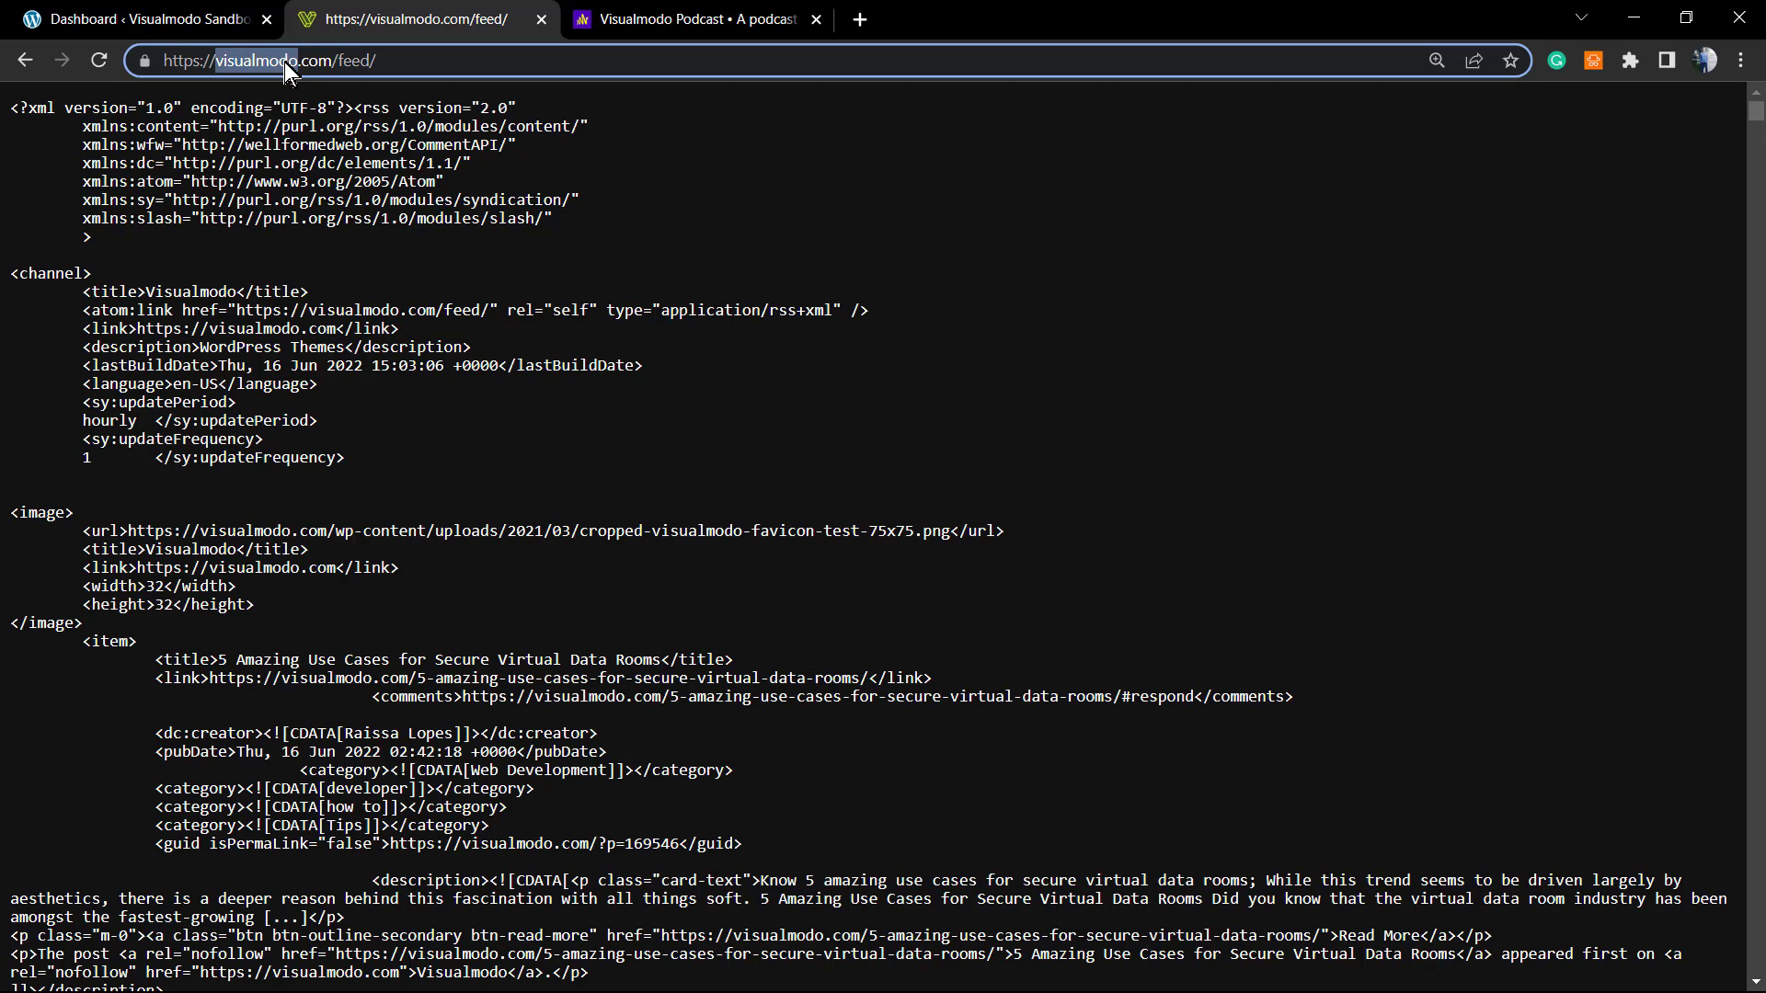
- Copy Anchor's Visualmodo Podcast RSS link, load its XML in a new tab, then go back to Dashboard
click(647, 11)
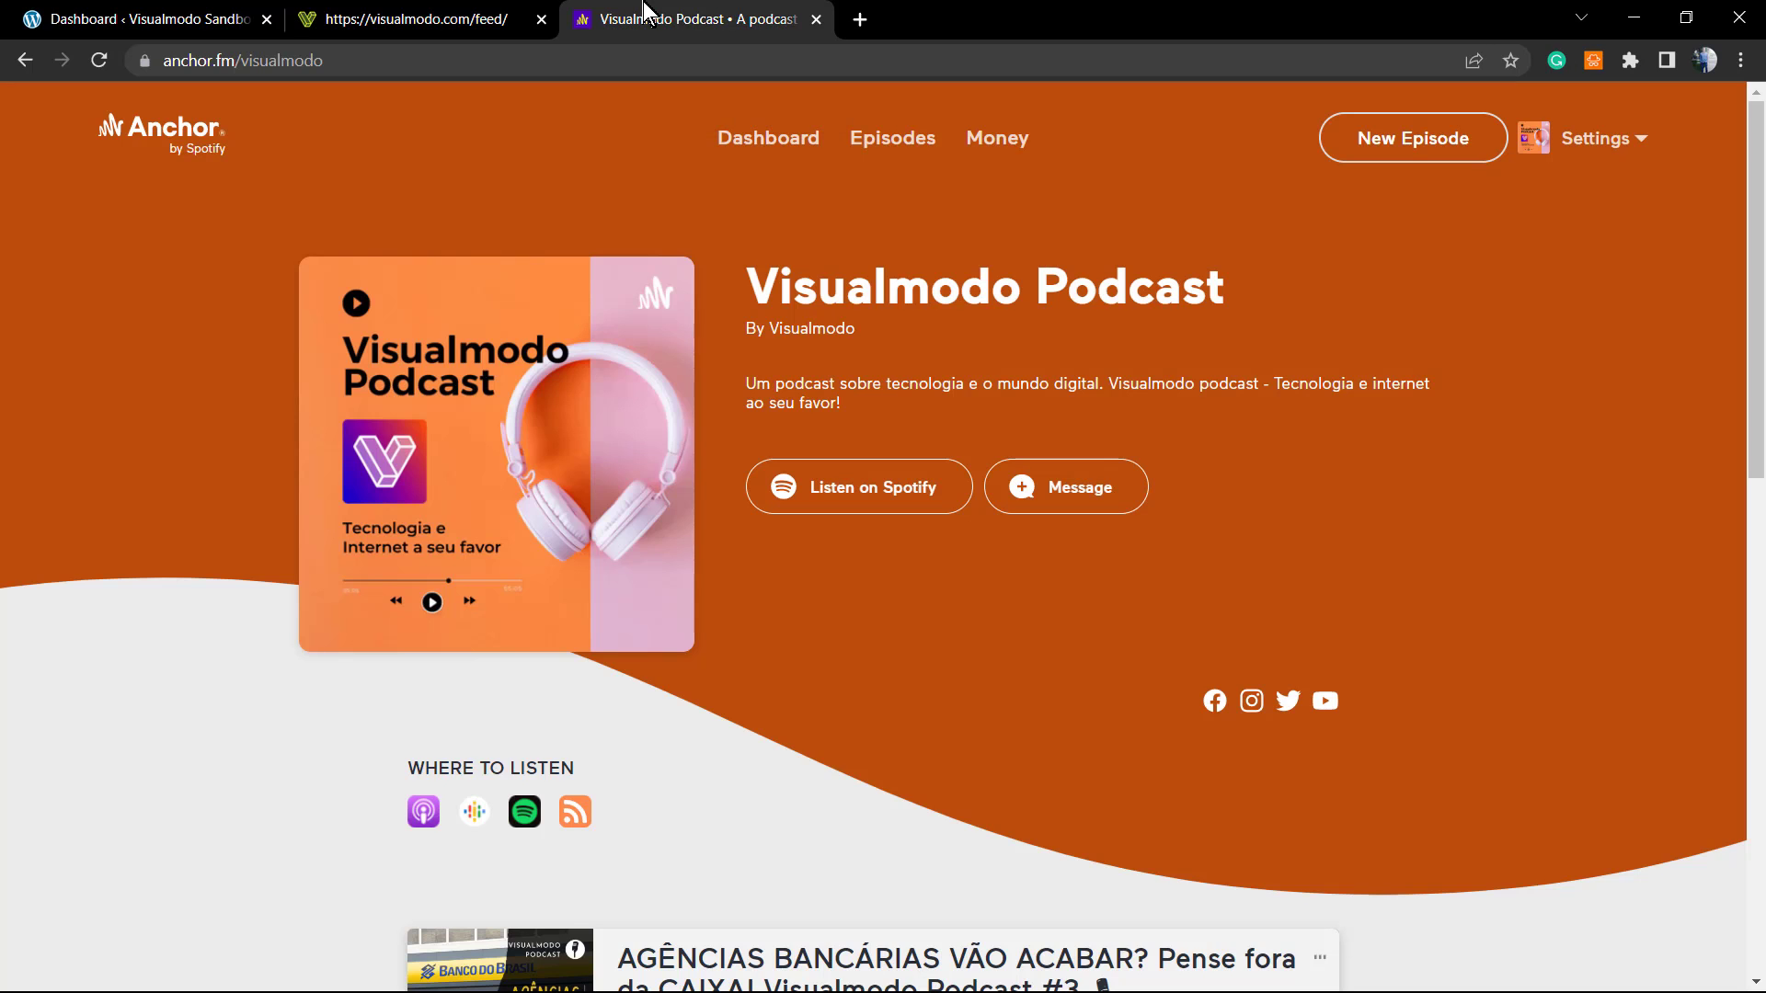
click(583, 828)
key(ctrl+t)
key(ctrl+v)
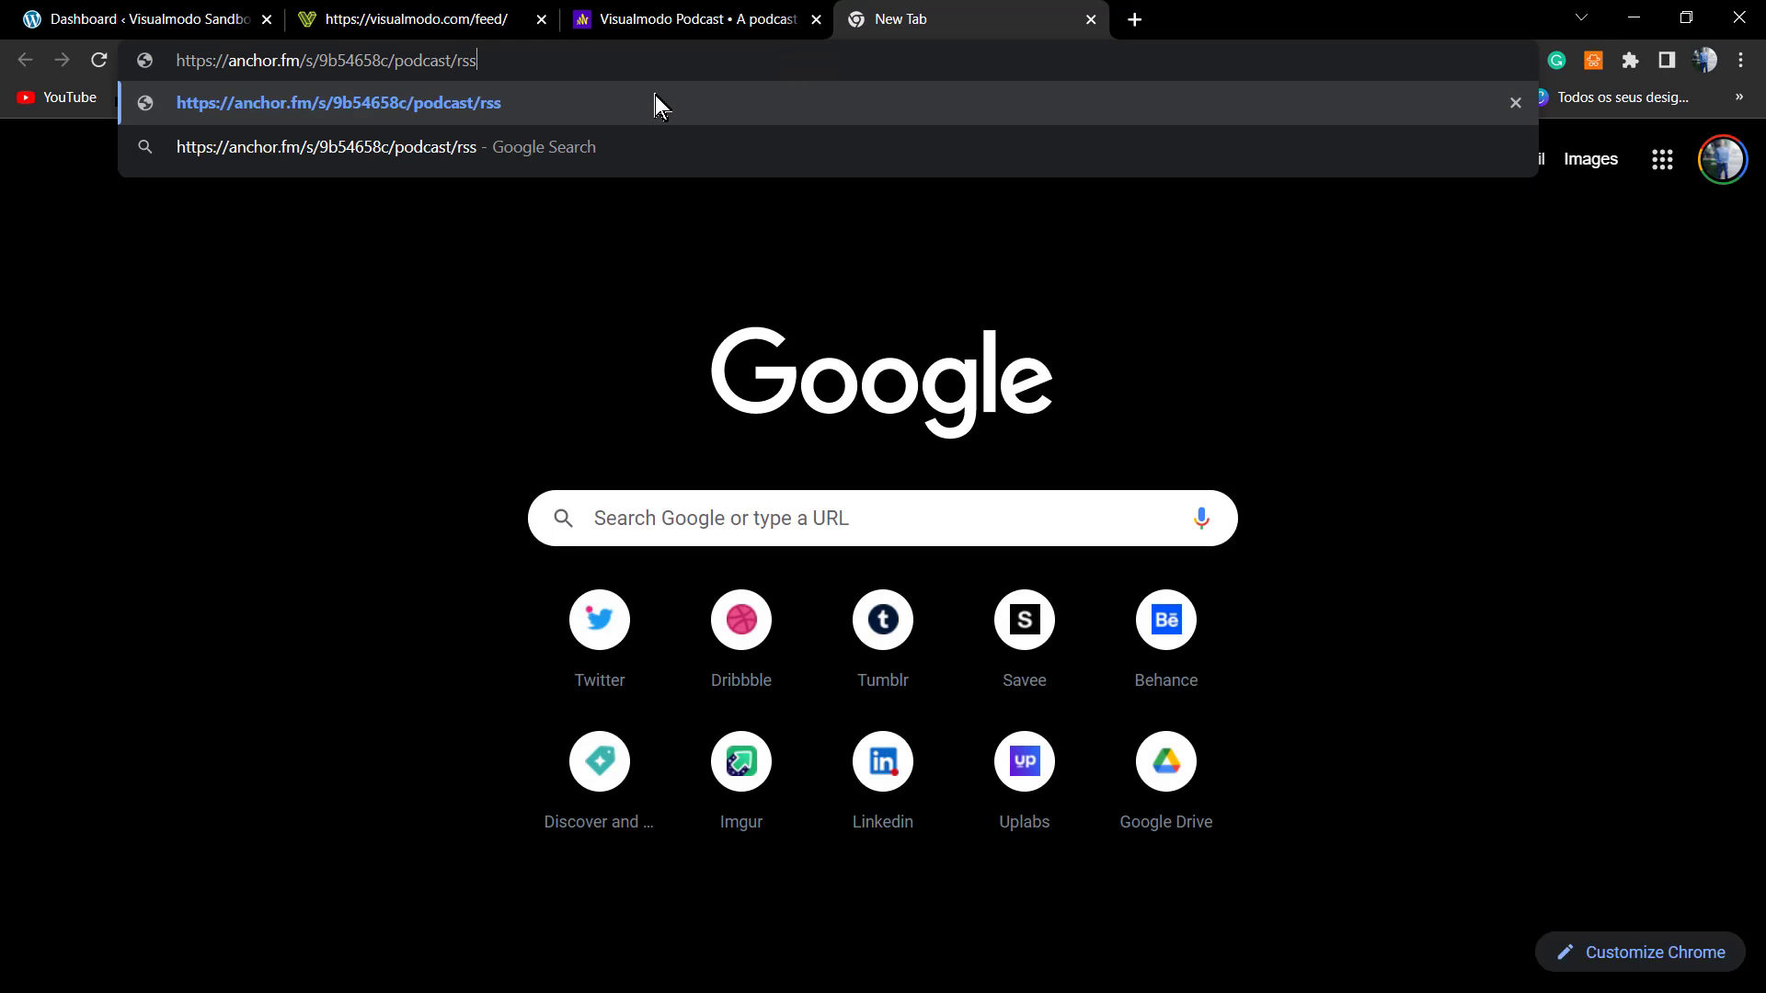
key(Return)
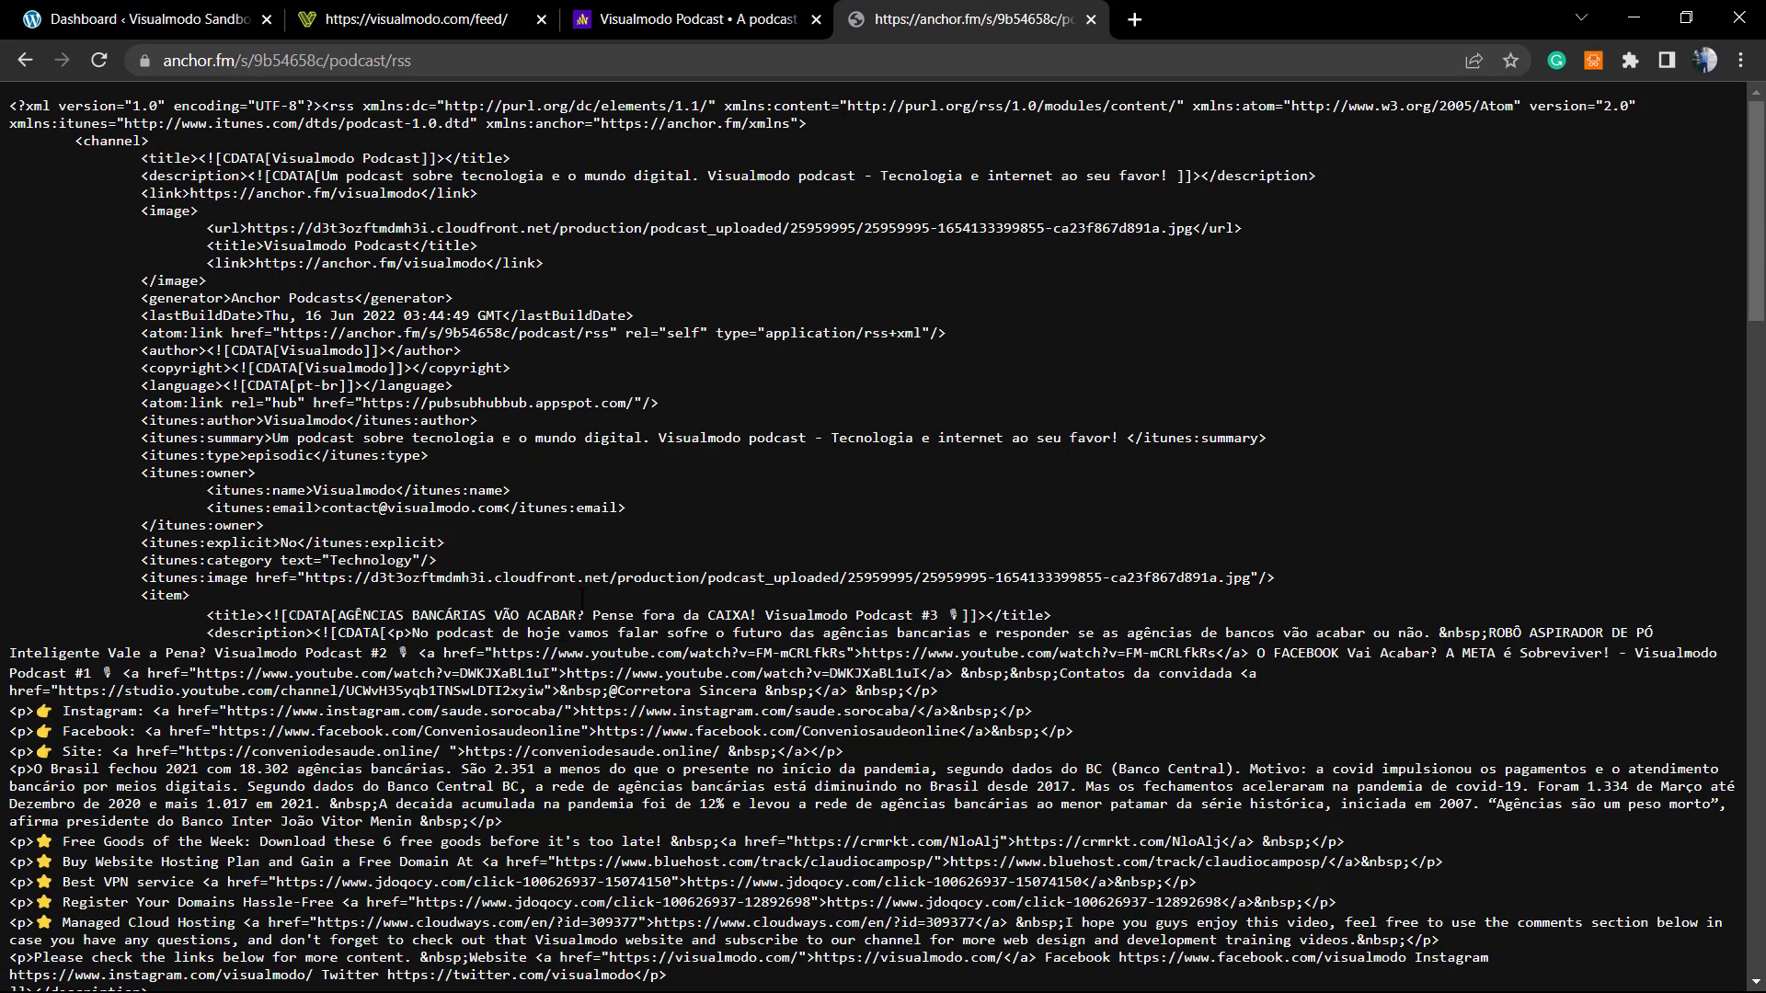
click(423, 19)
click(202, 19)
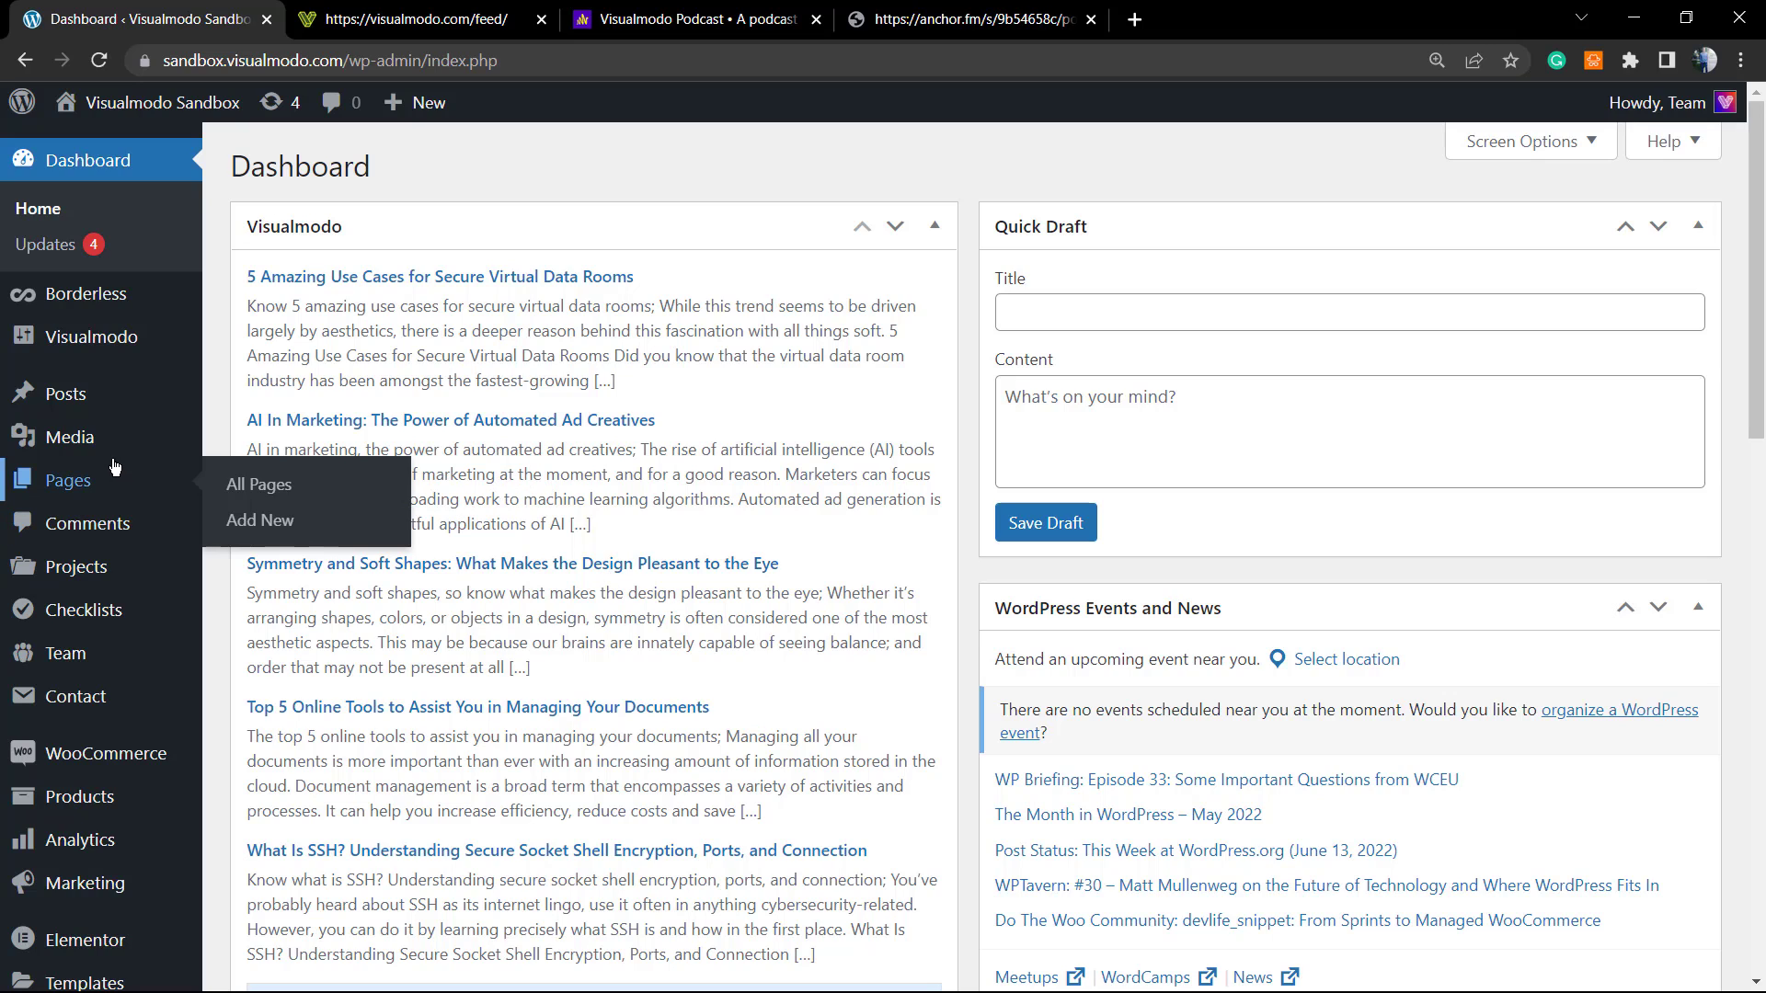
- Visit the live site through the Visit Site item under the admin bar's site name
mouse_move(106, 483)
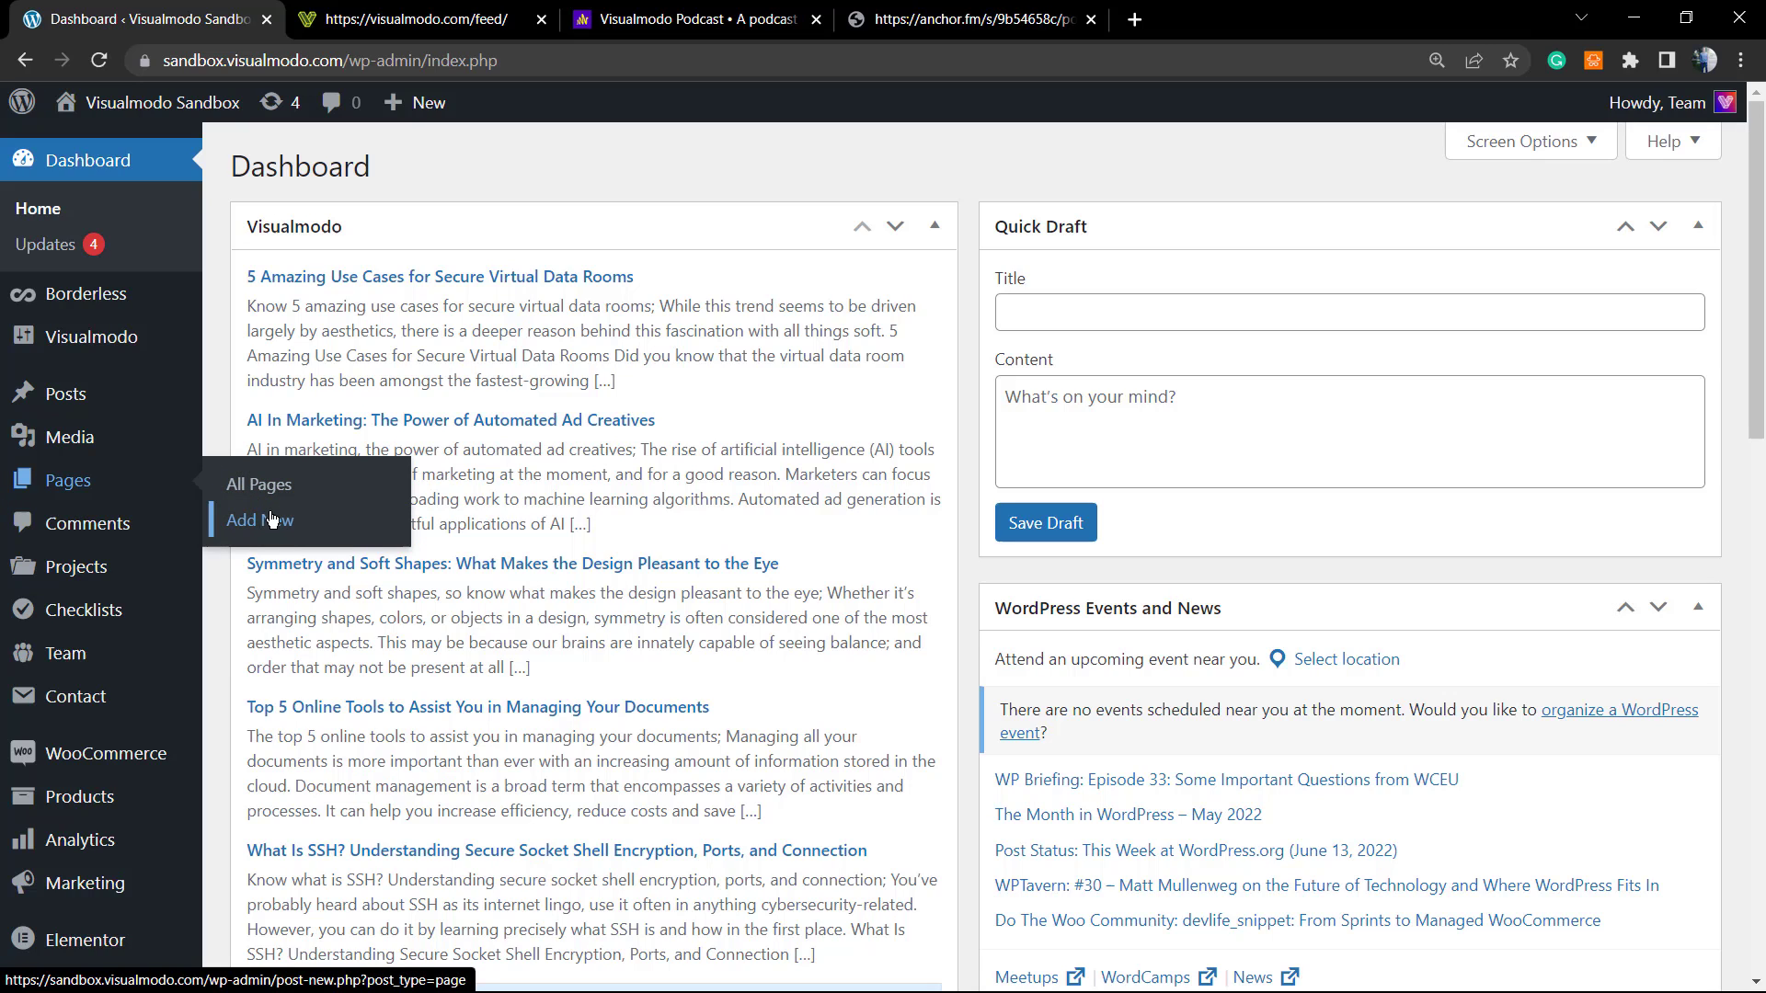
mouse_move(173, 109)
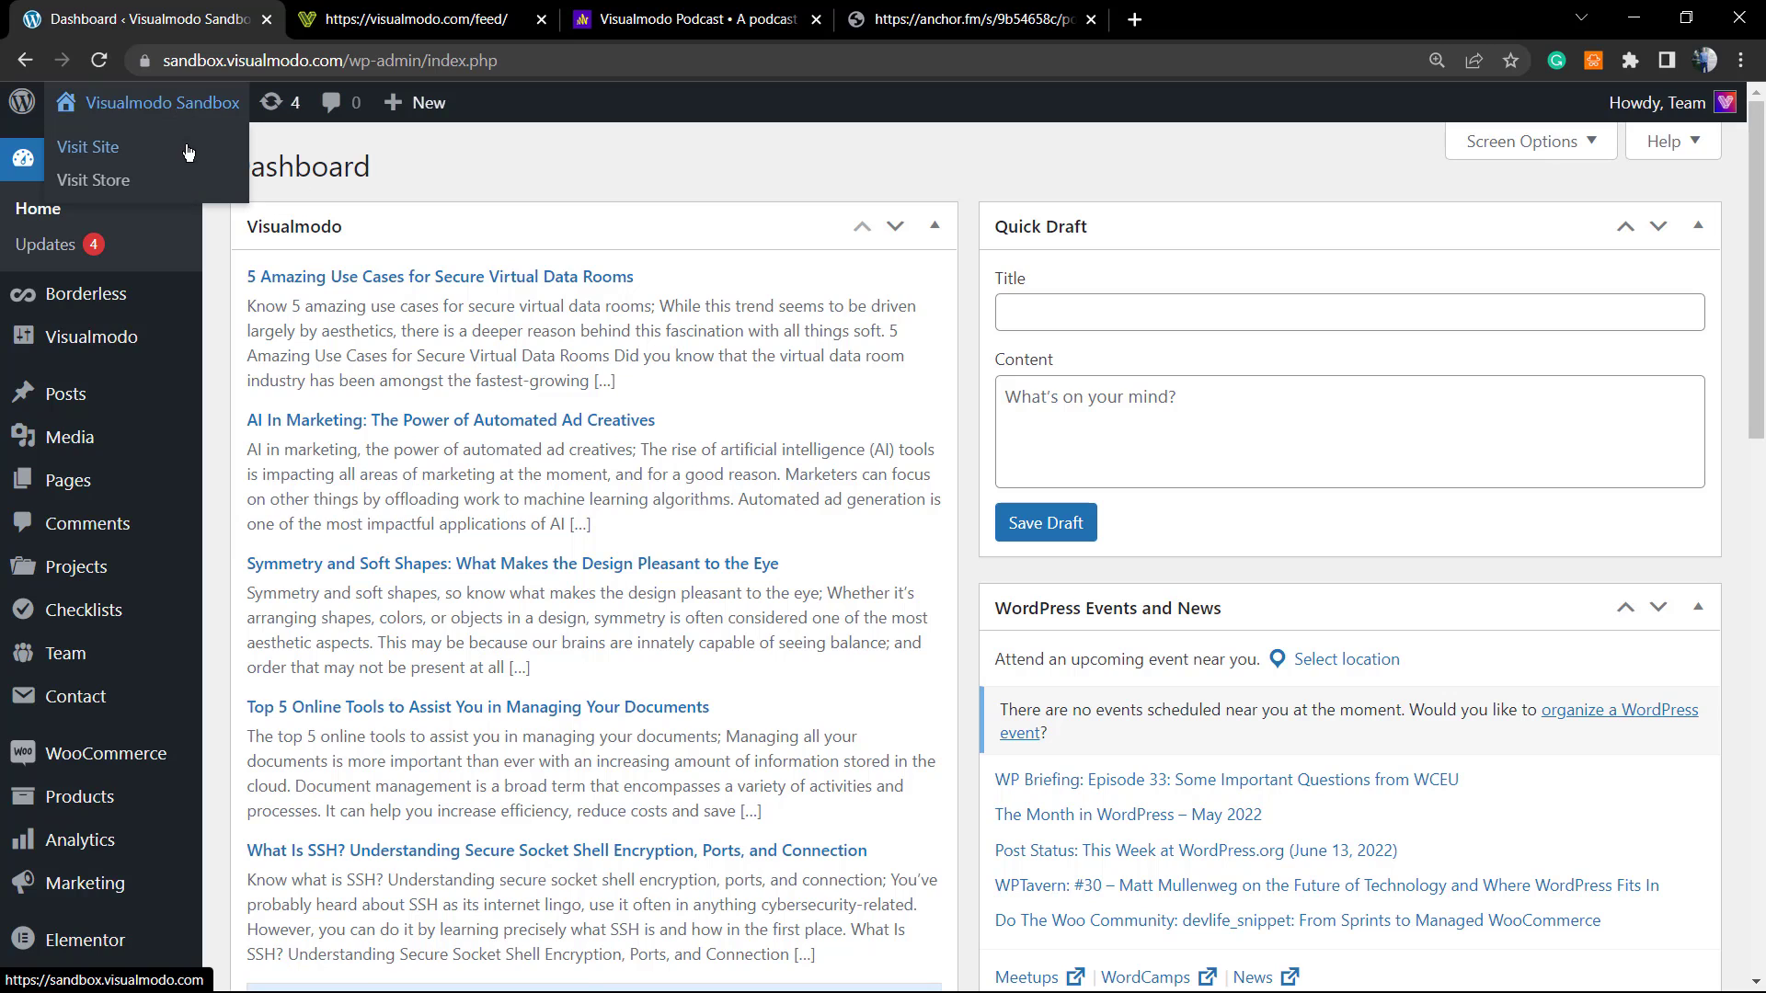
click(184, 149)
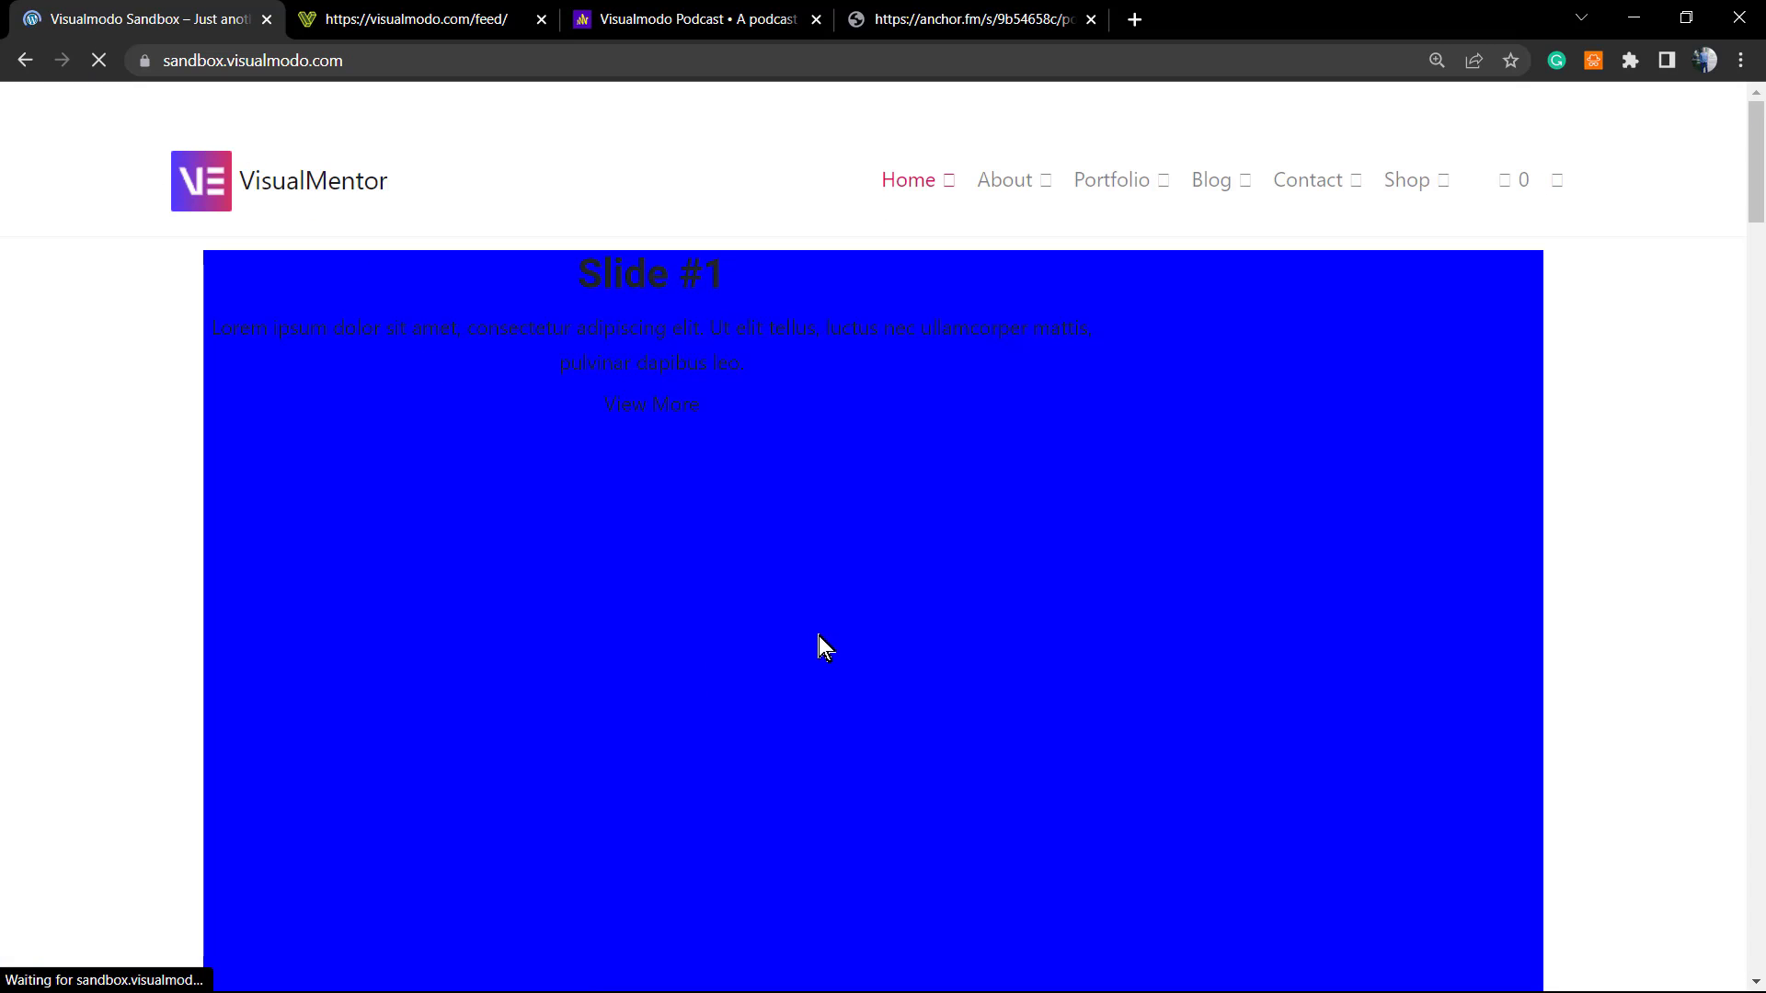
- Open the Home page with Edit with Elementor from the admin bar
scroll(685, 585, down, 10)
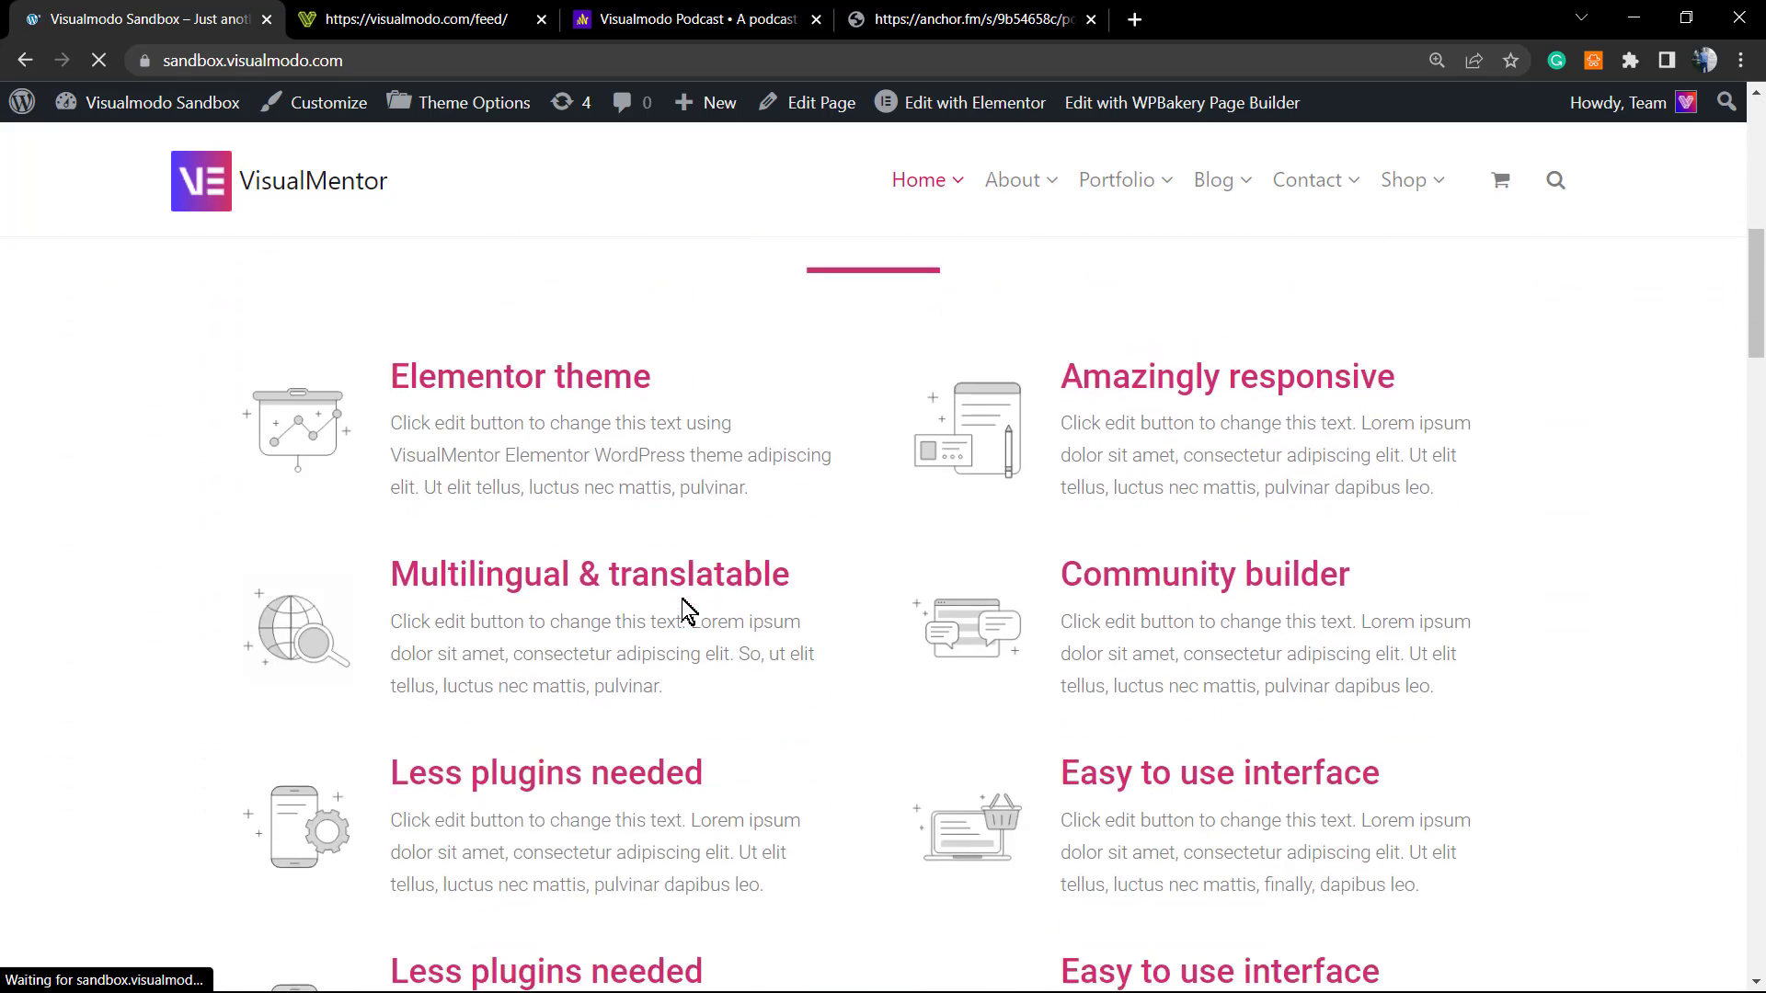
scroll(681, 611, up, 10)
mouse_move(948, 113)
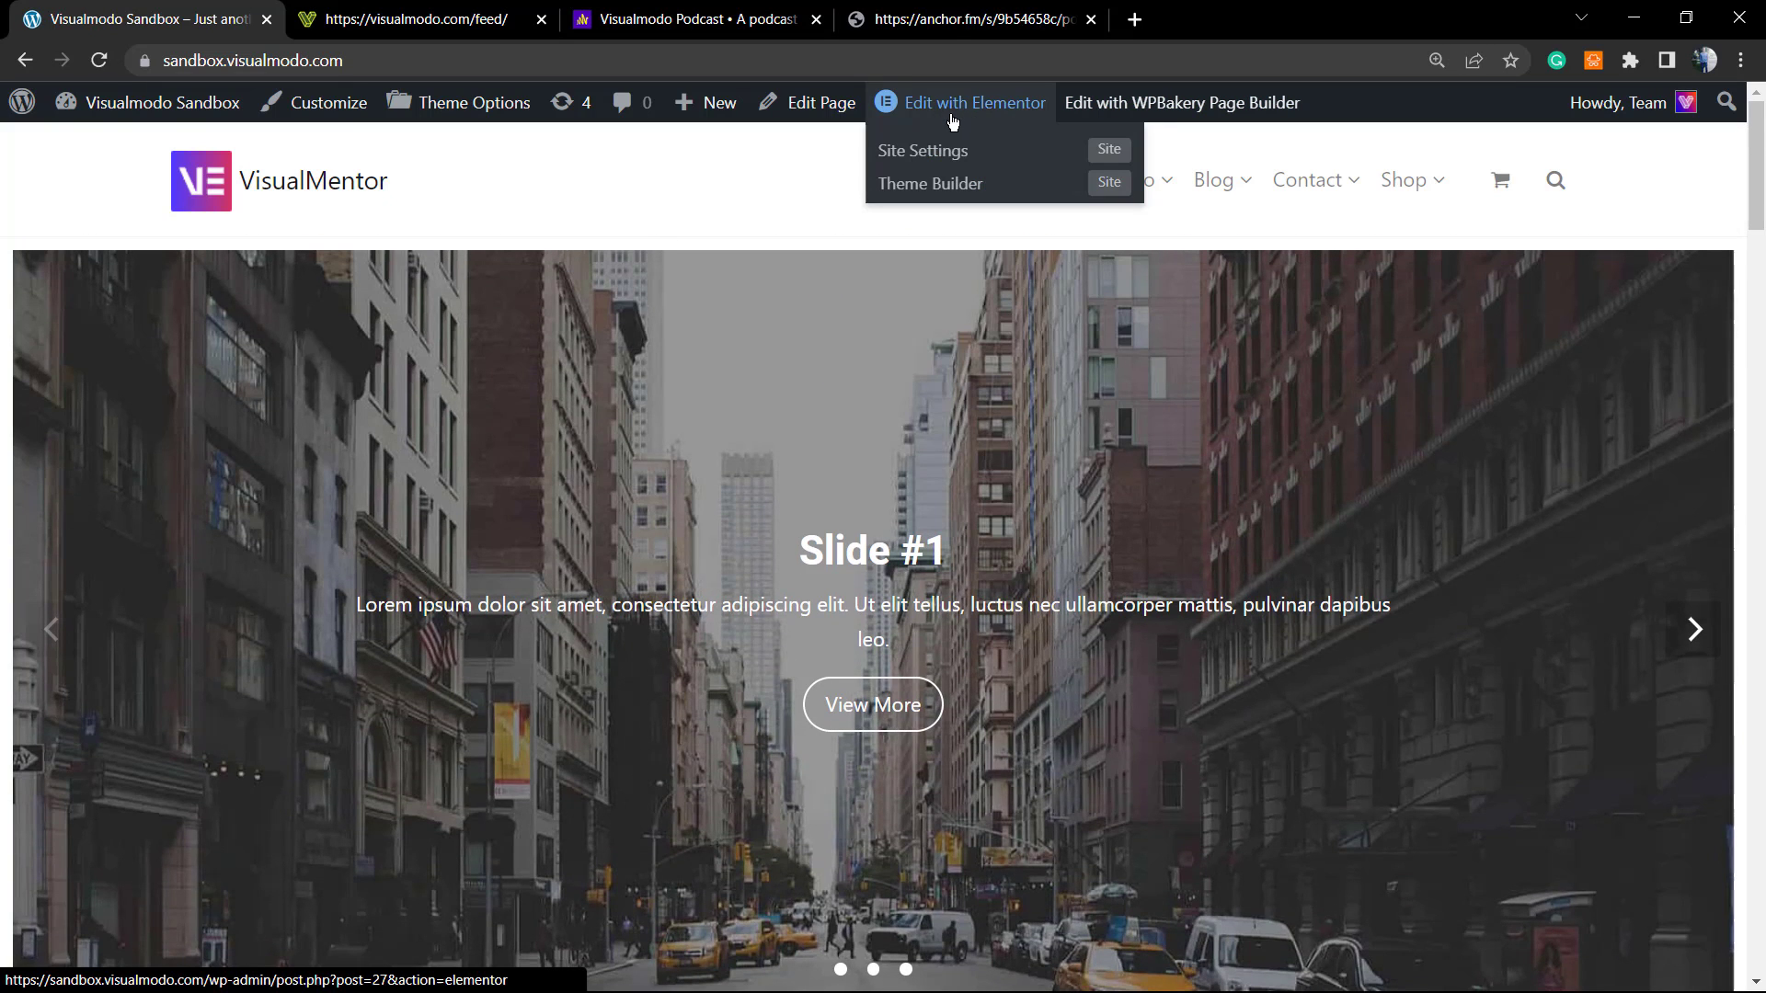
click(961, 114)
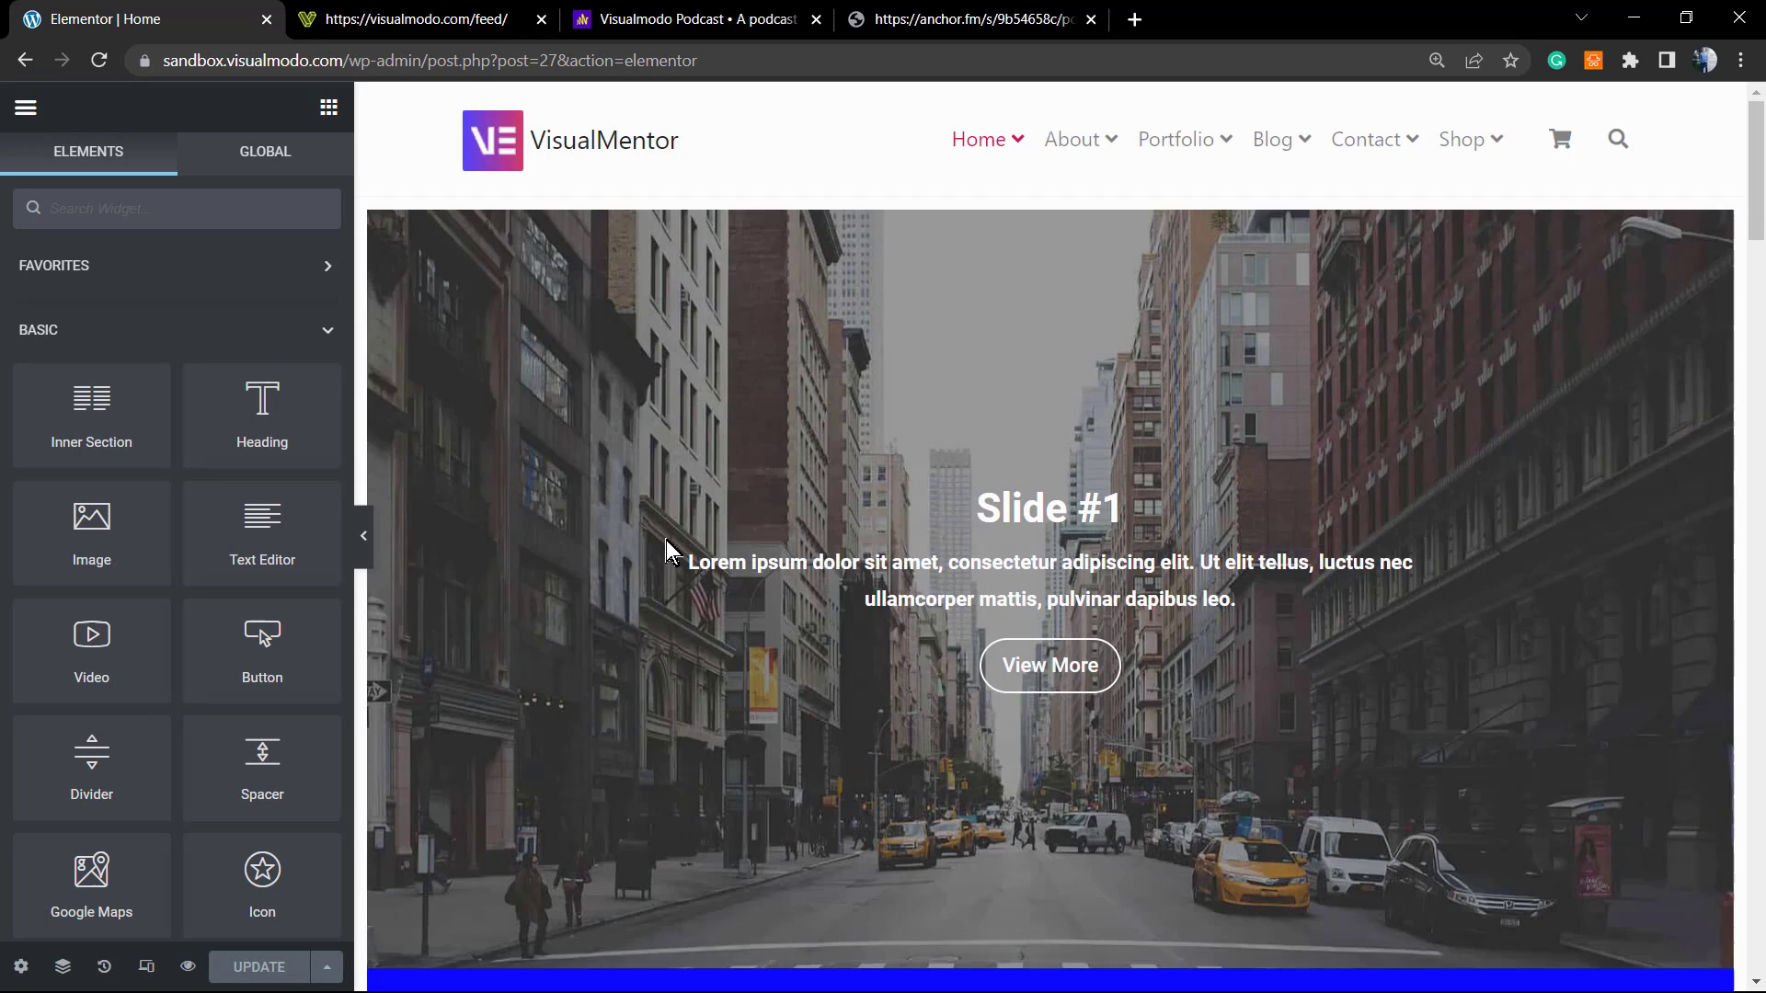
- Scroll the preview to the empty section below the 'VisualMentor Elementor Theme Blog' heading
scroll(858, 578, down, 20)
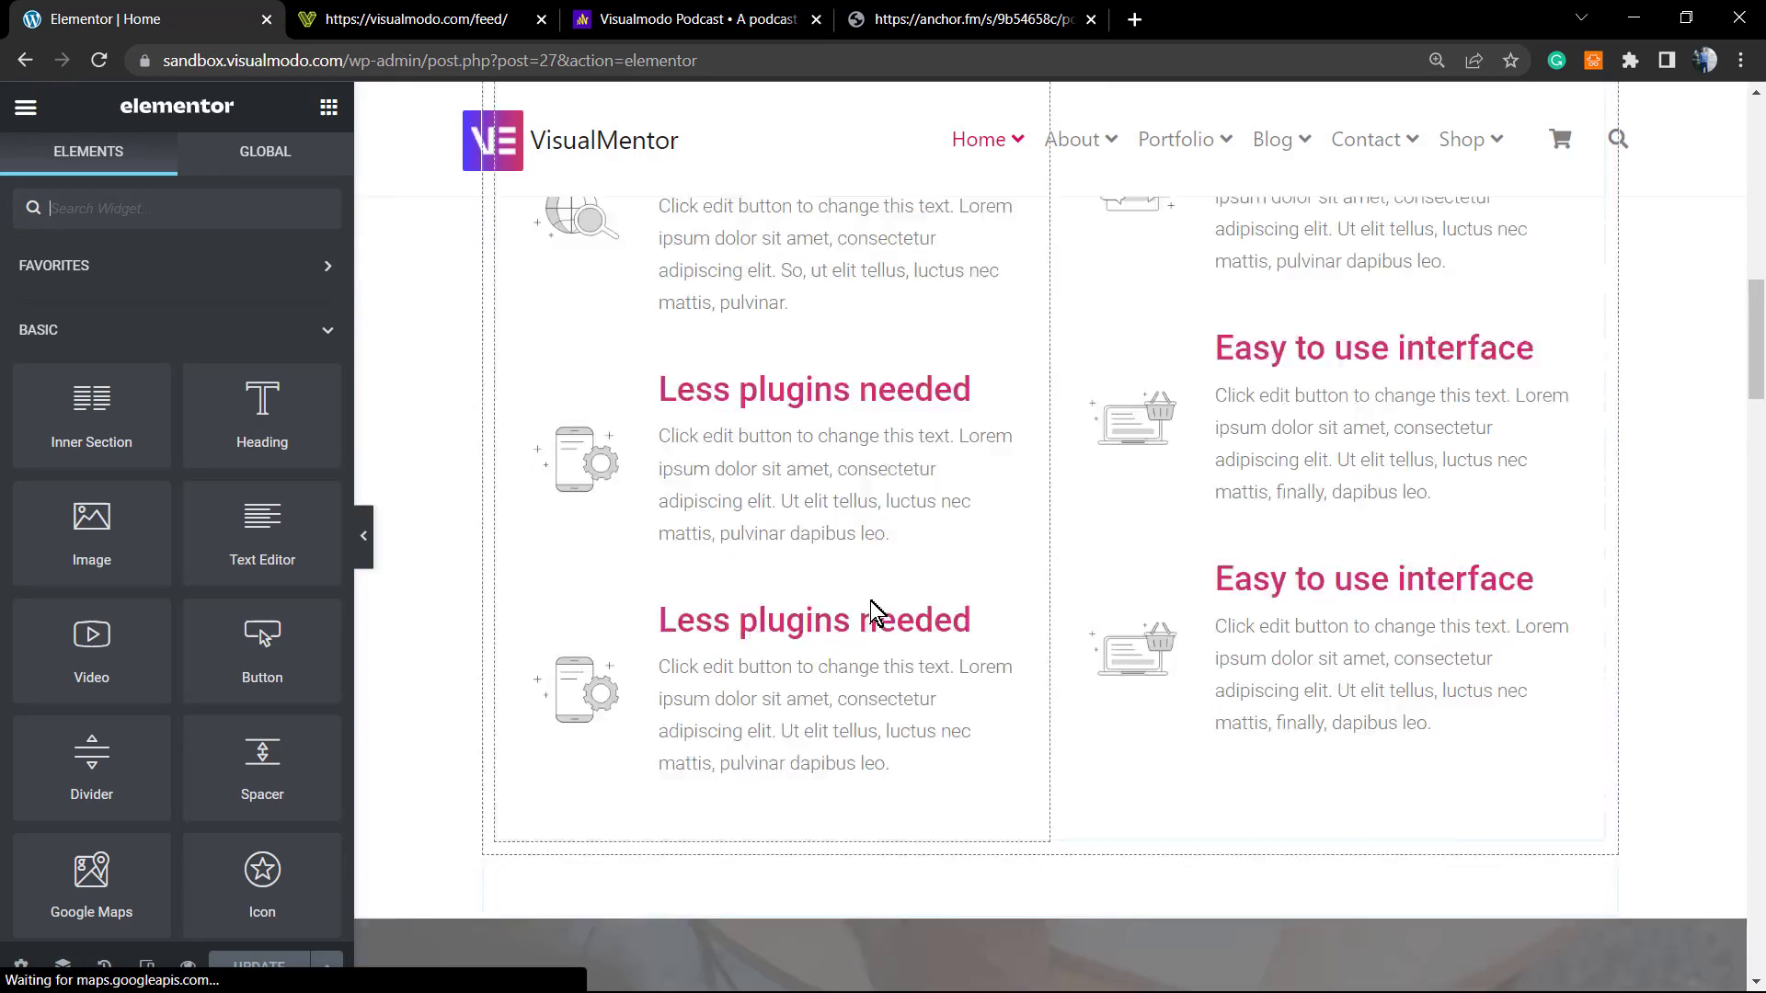
scroll(873, 611, down, 20)
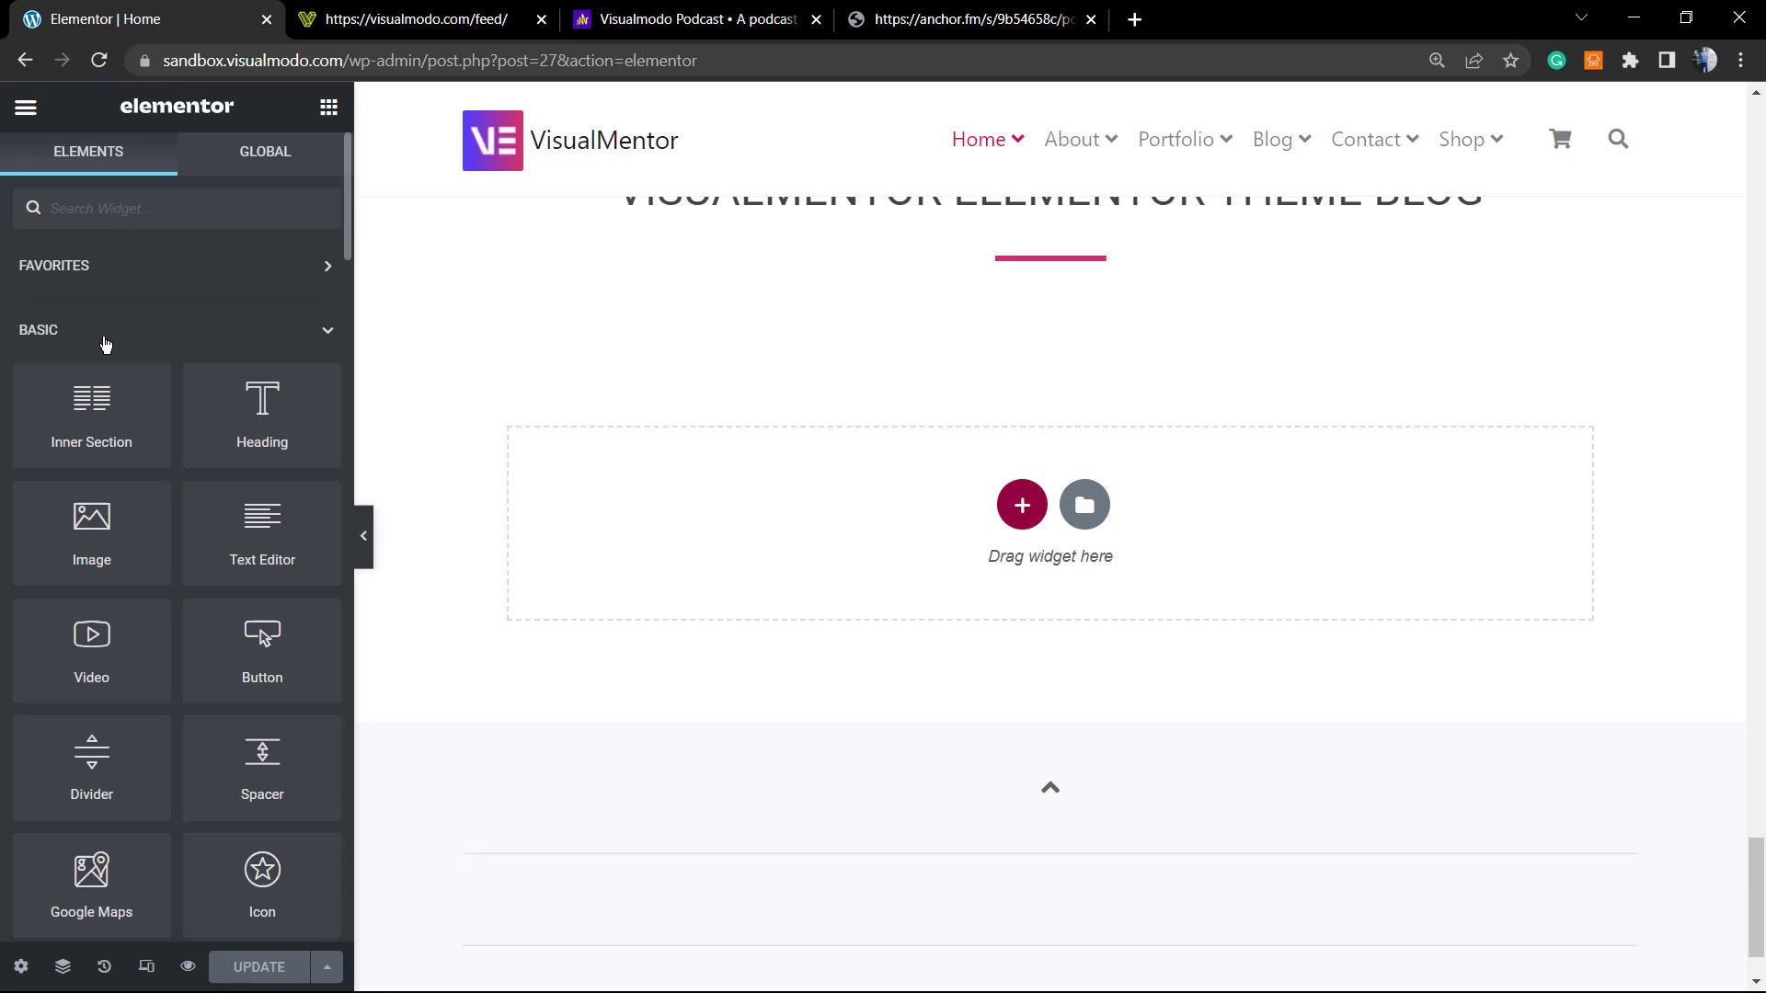
- Search the widget panel for 'rss', then clear the search to restore all widgets
text(r)
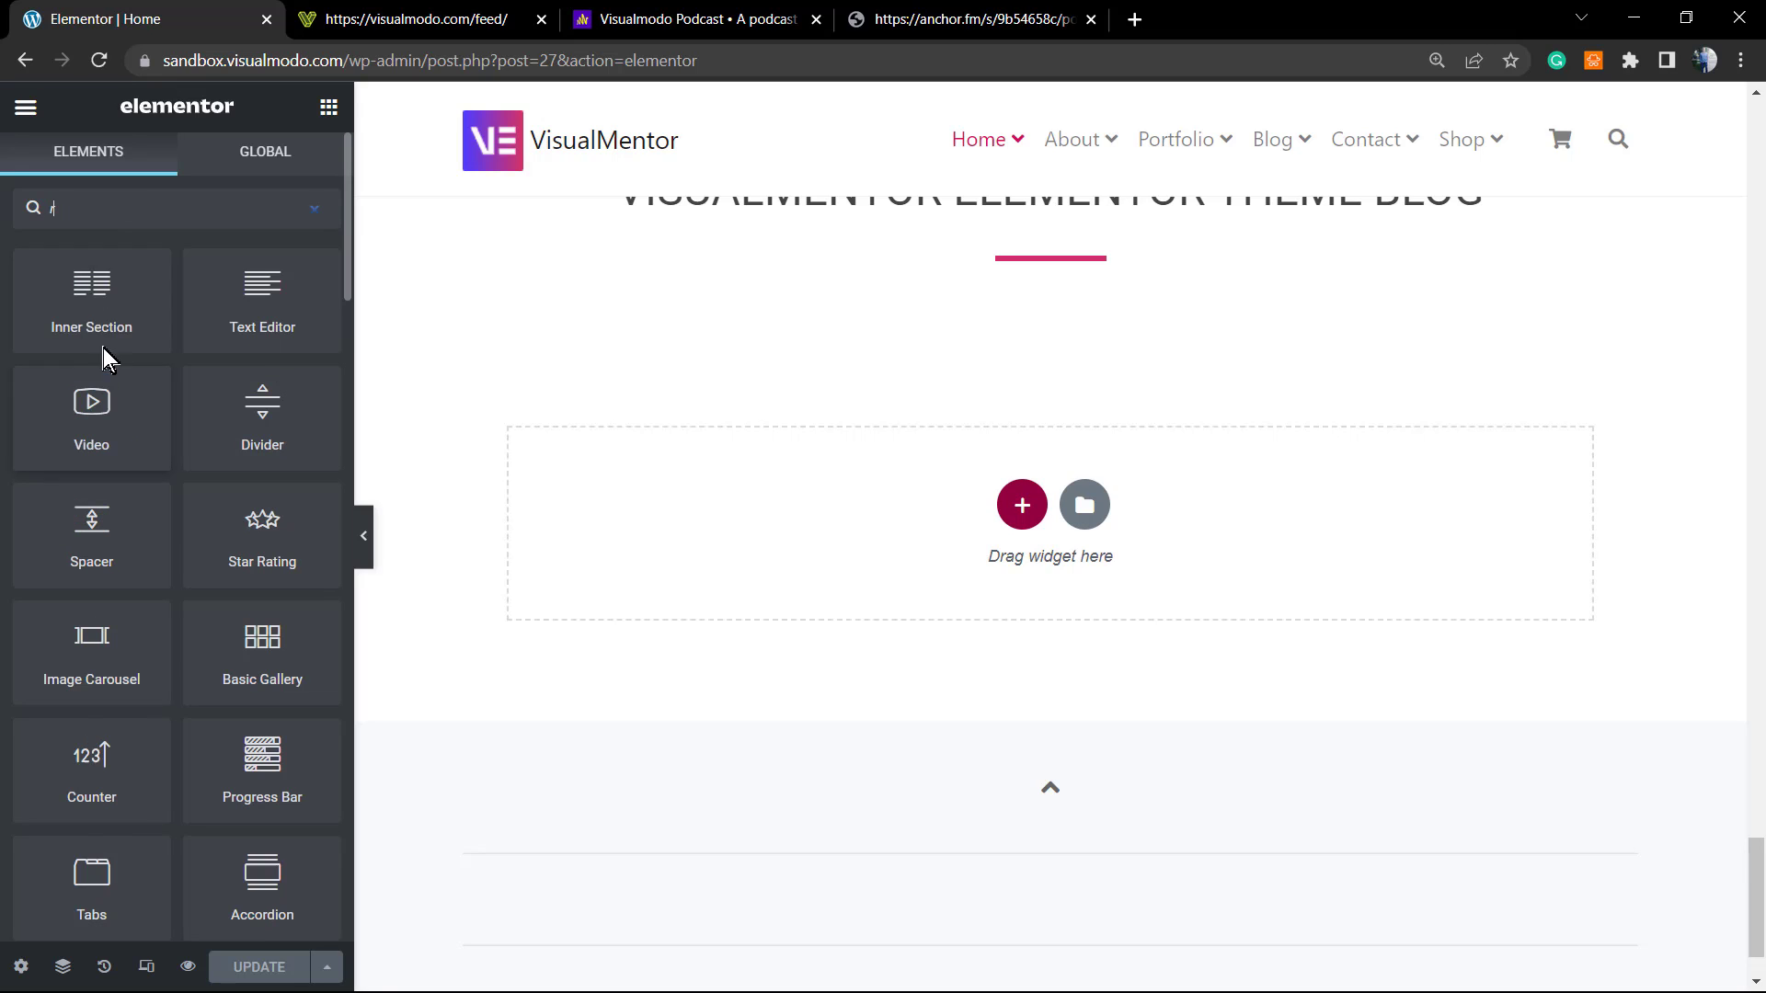
text(ss)
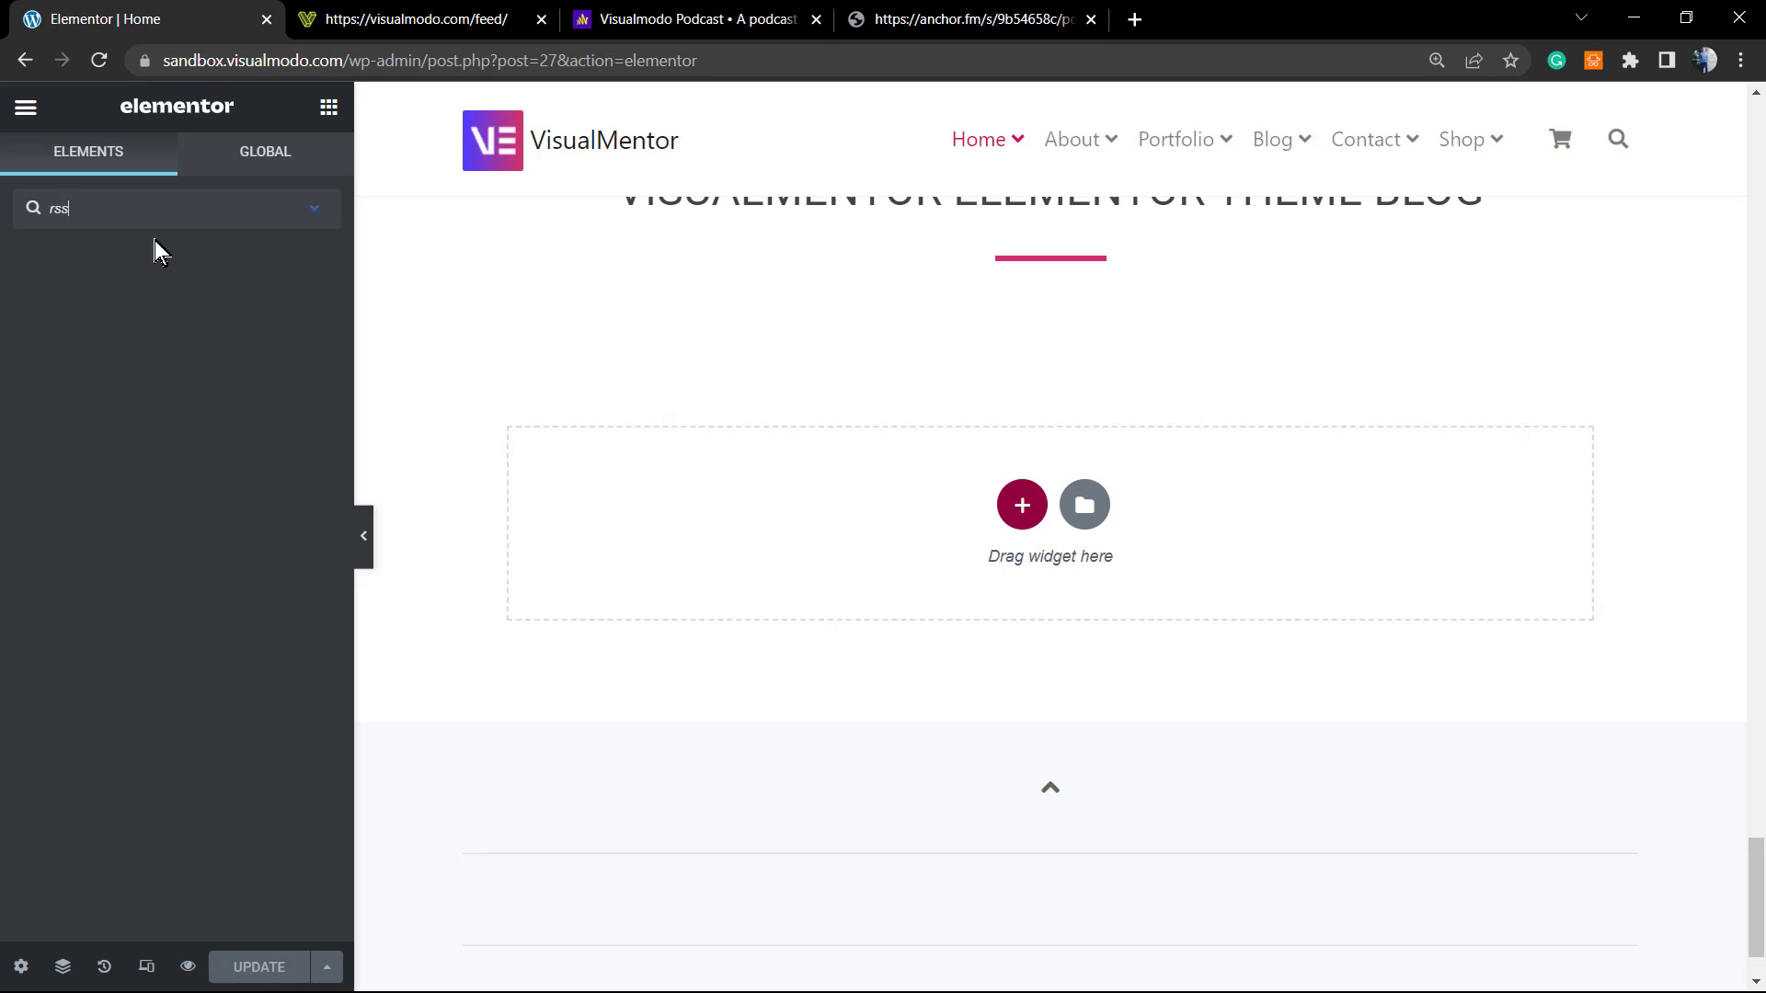
key(ctrl+a)
key(BackSpace)
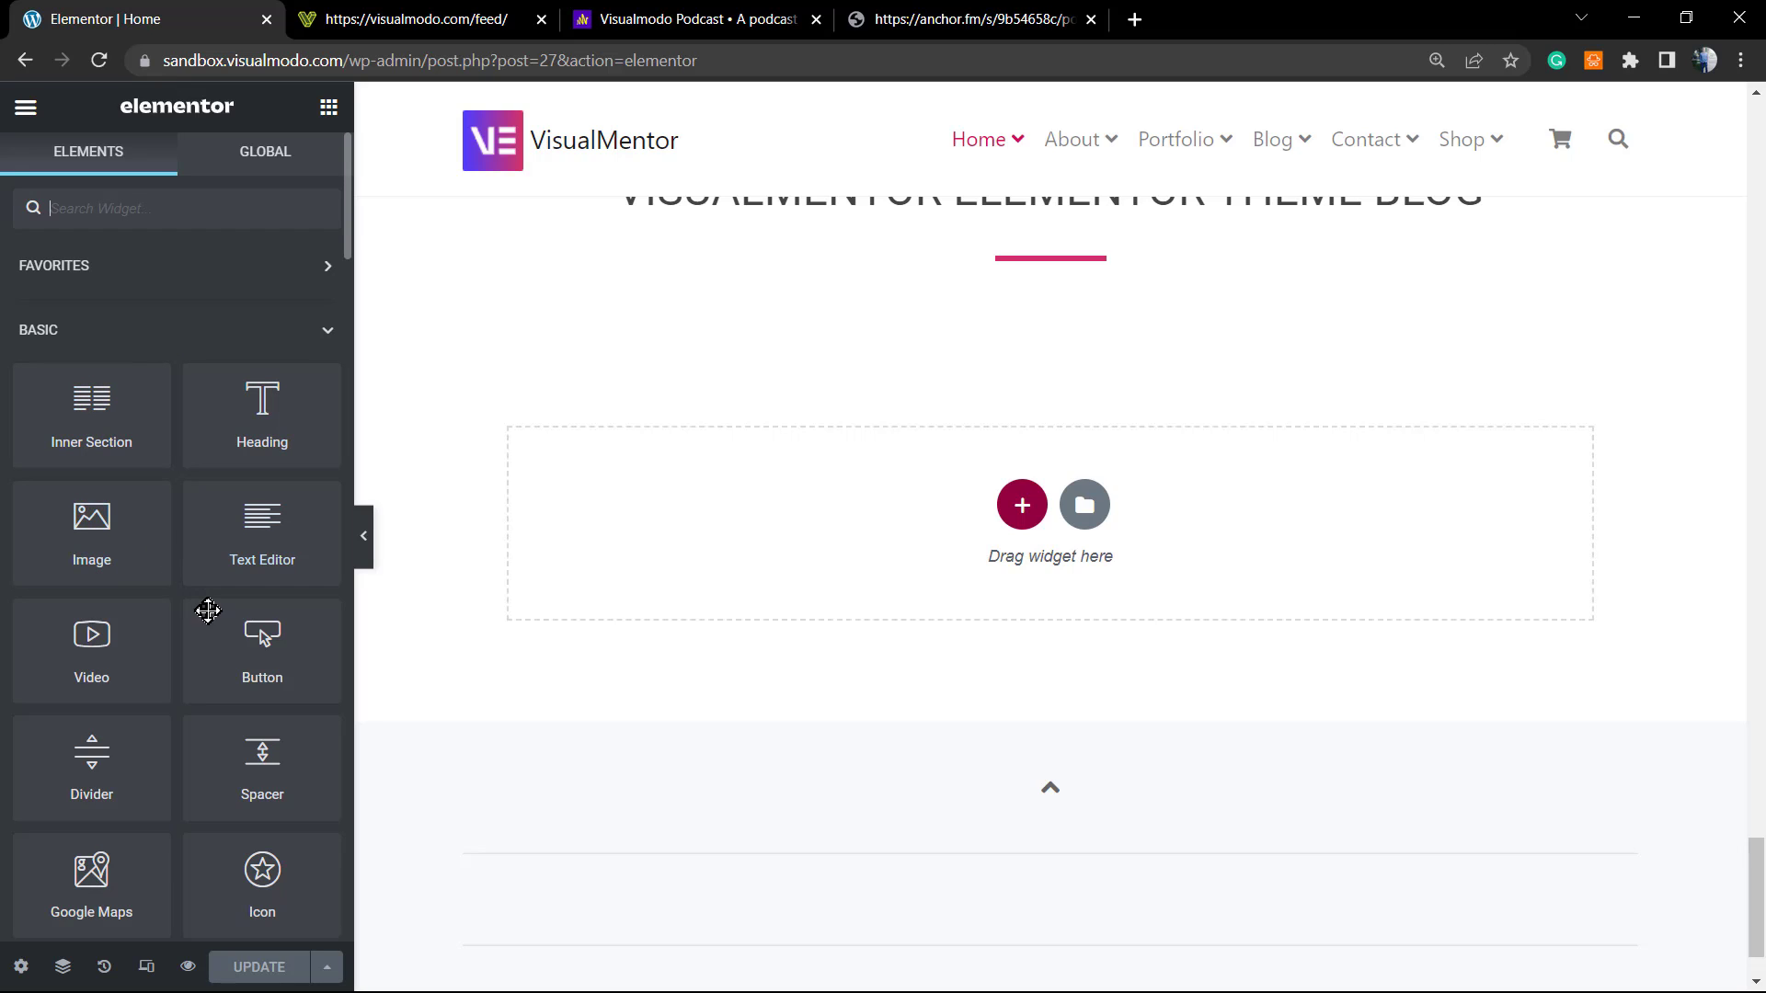
- Collapse the Borderless group and expand the WordPress widget category showing RSS
scroll(206, 619, down, 2)
scroll(208, 620, down, 4)
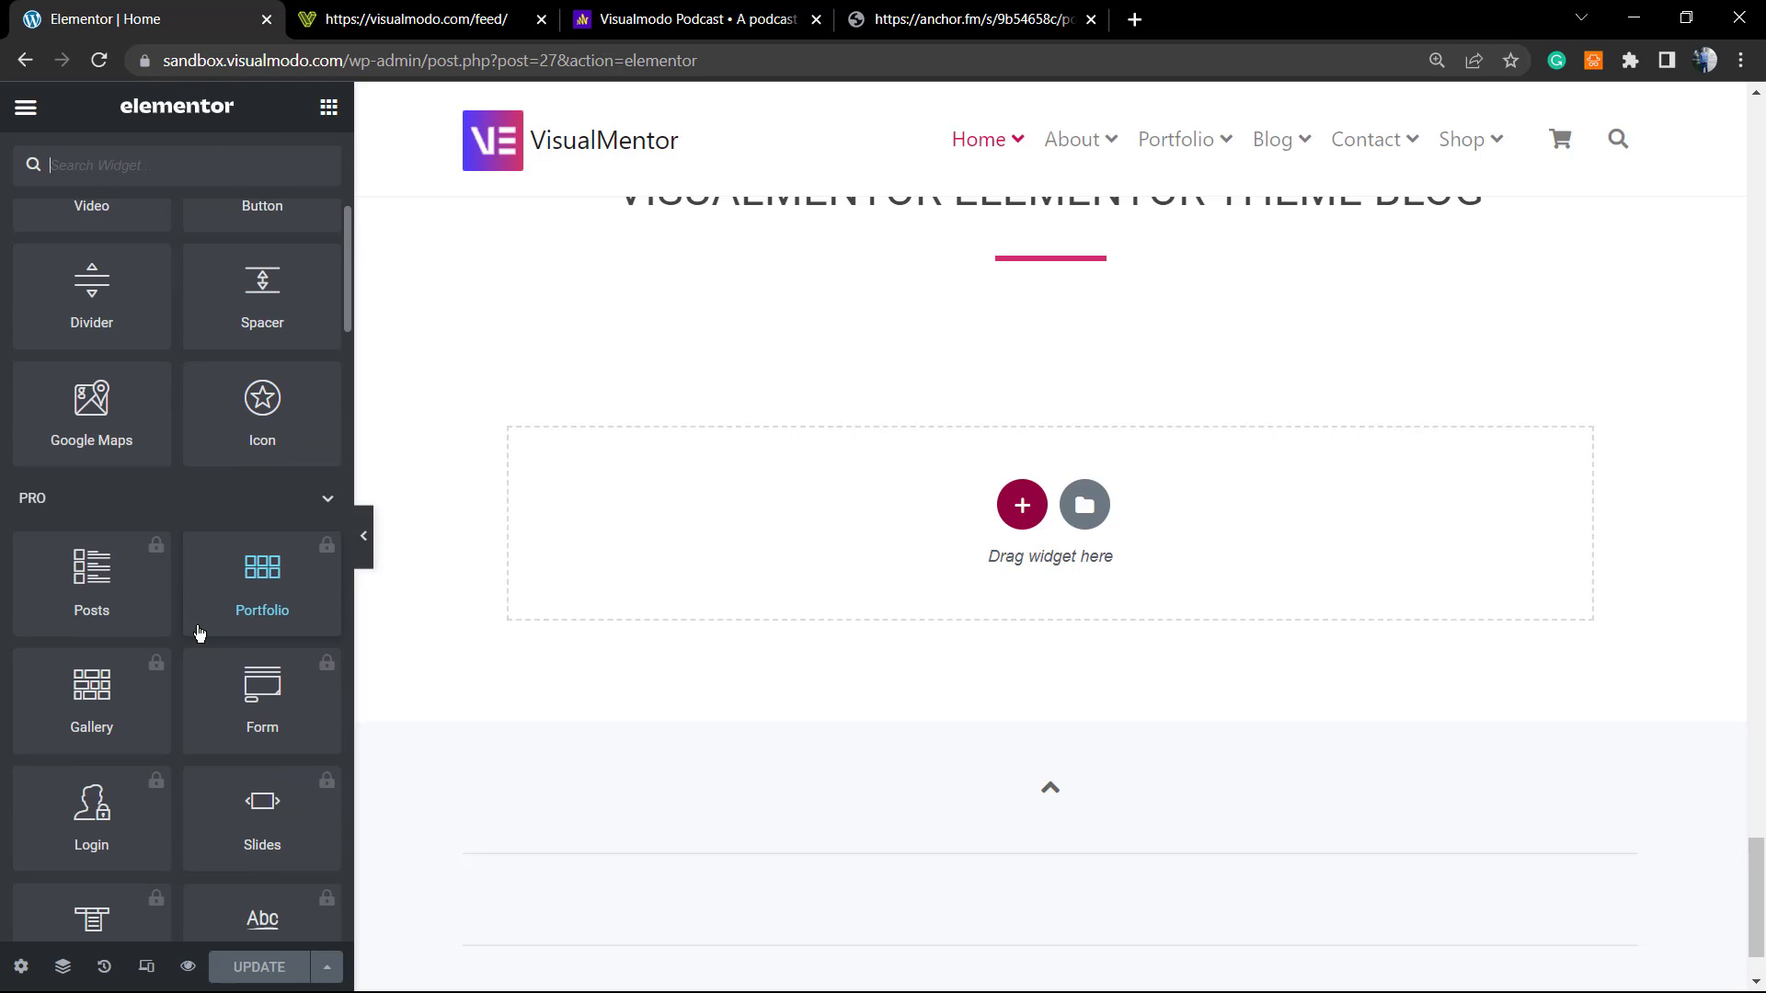
scroll(195, 628, down, 12)
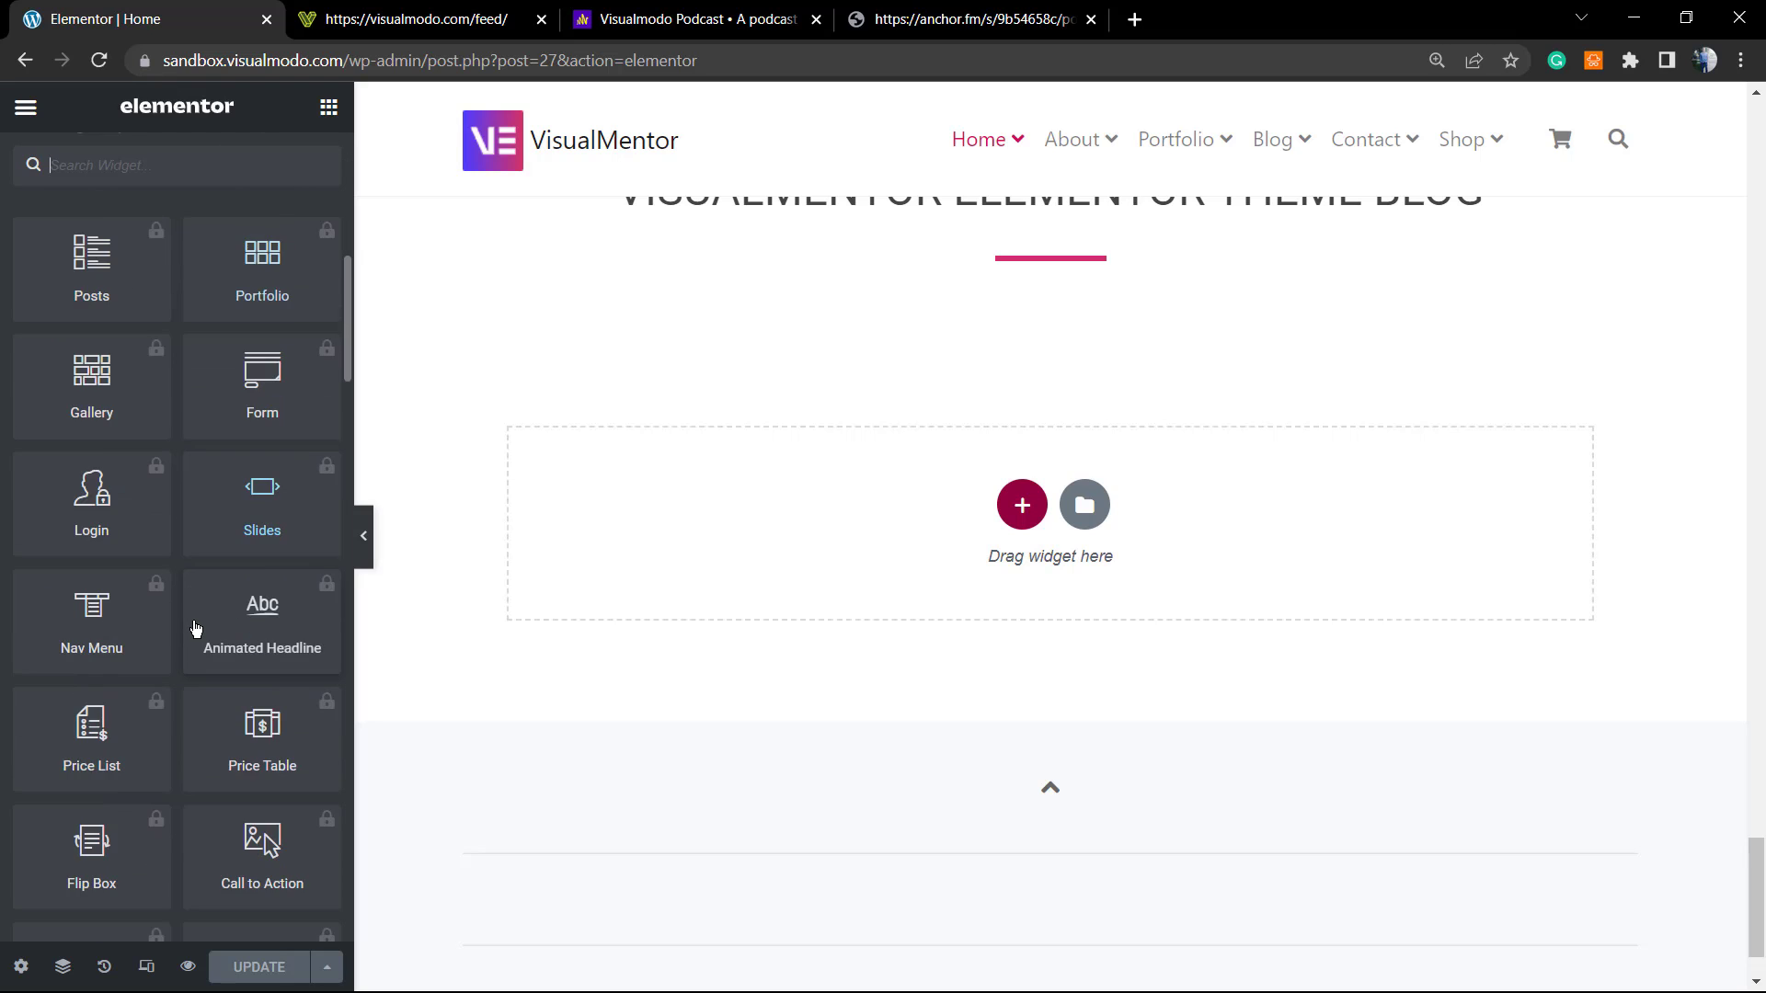
scroll(195, 628, down, 18)
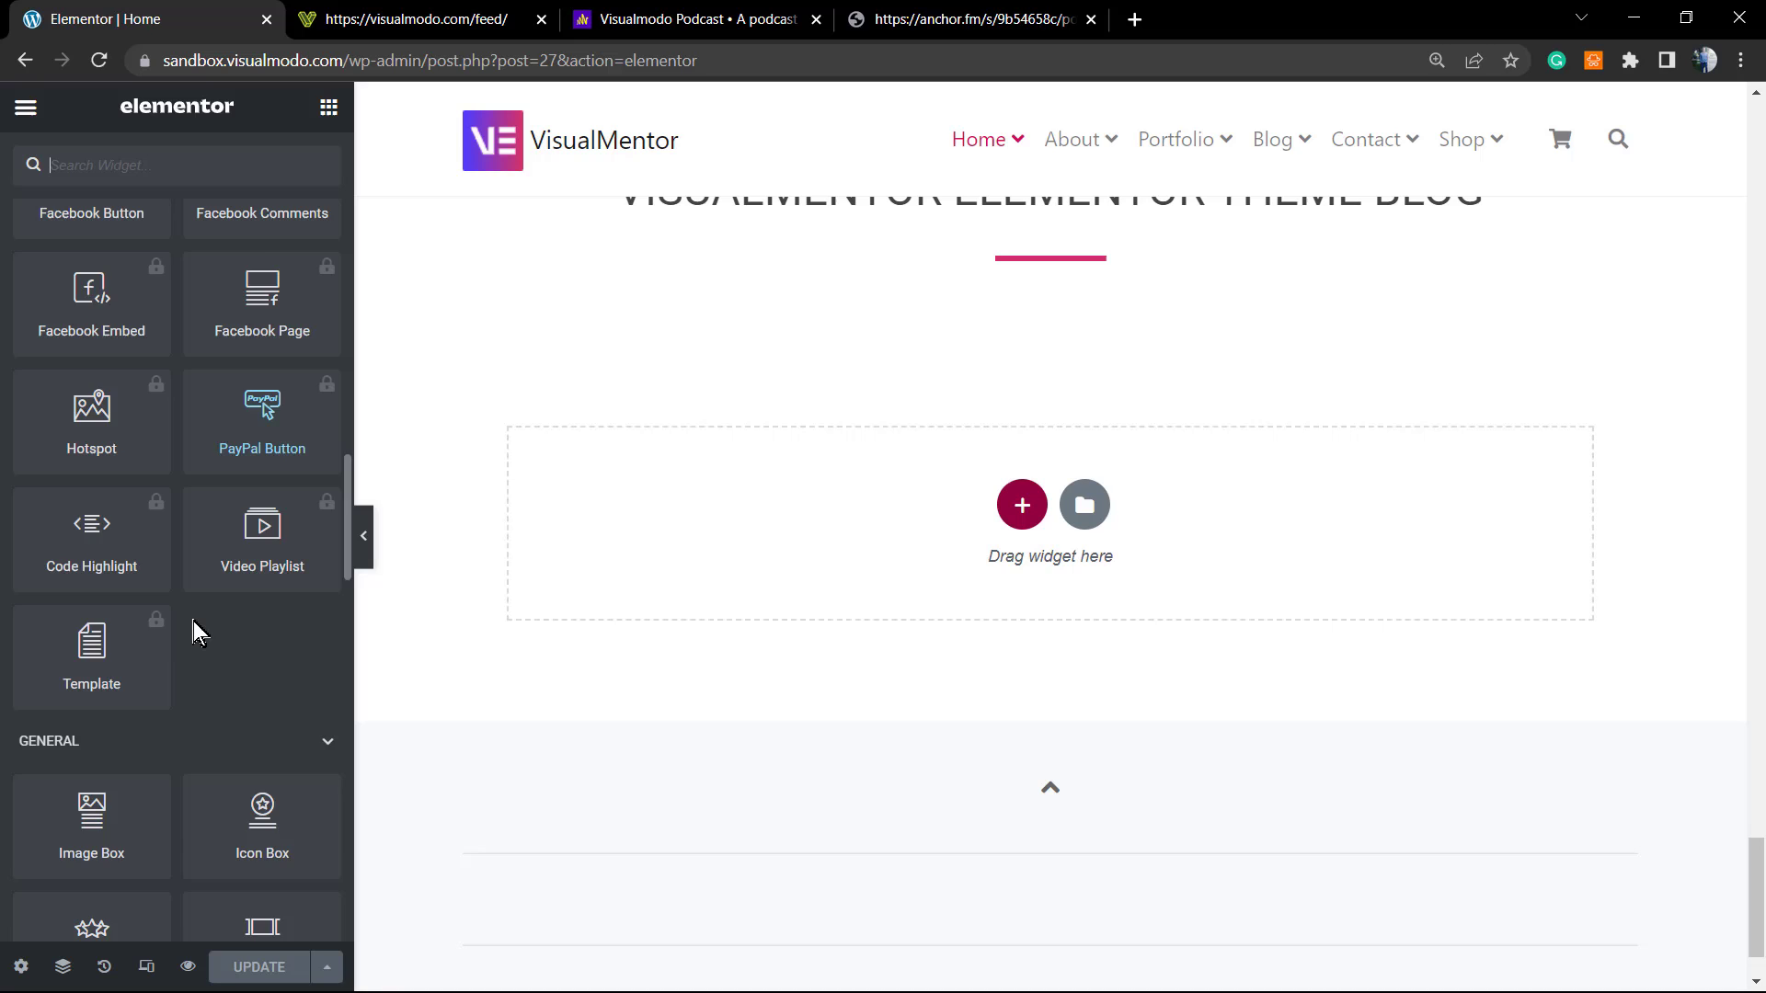
scroll(193, 622, down, 6)
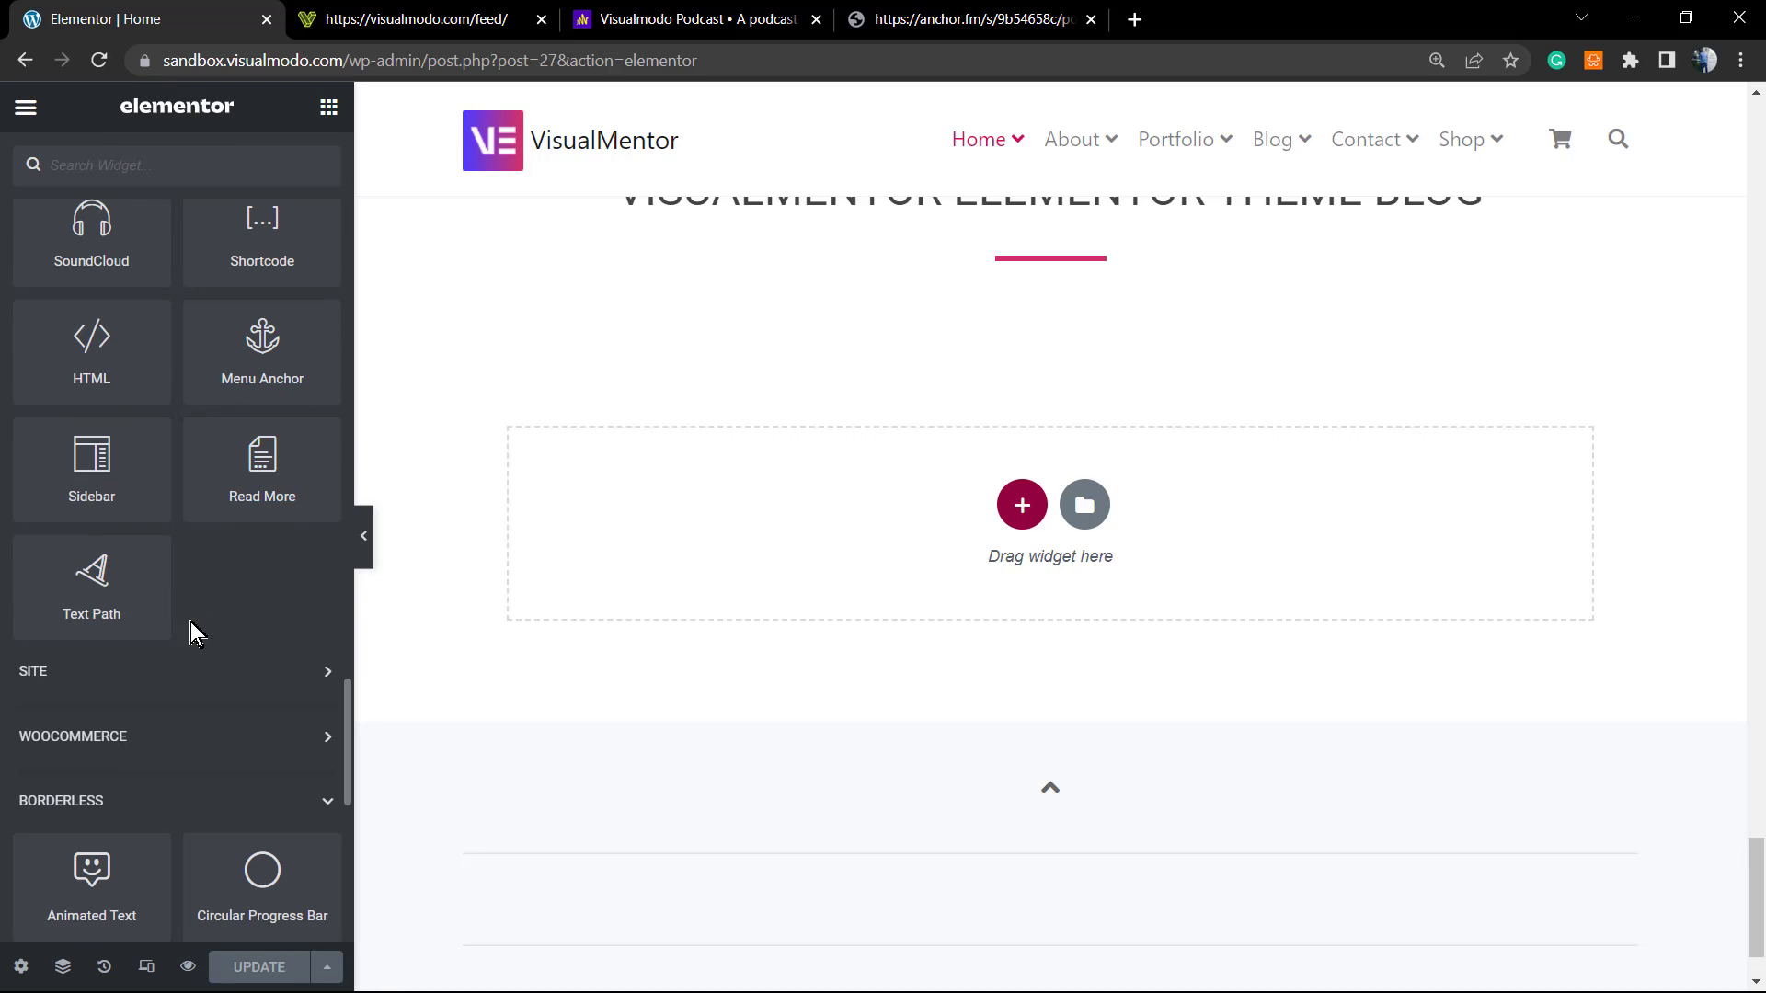
scroll(207, 648, down, 2)
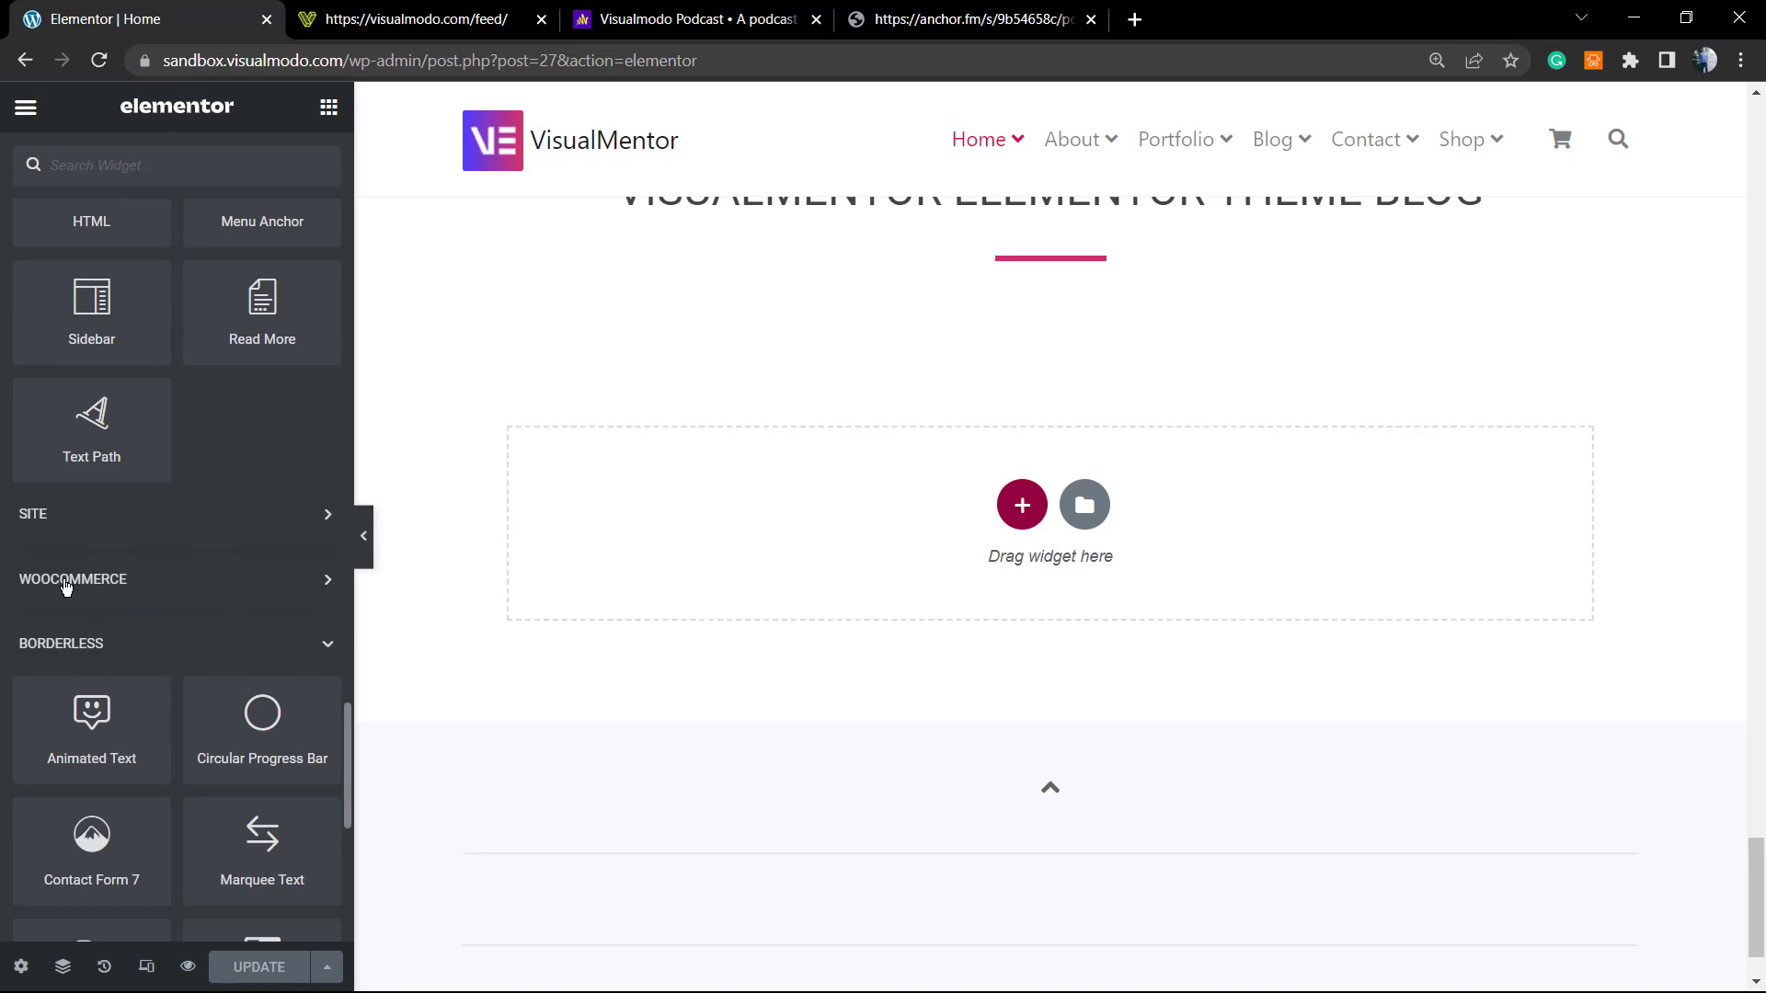
click(310, 646)
scroll(221, 635, down, 1)
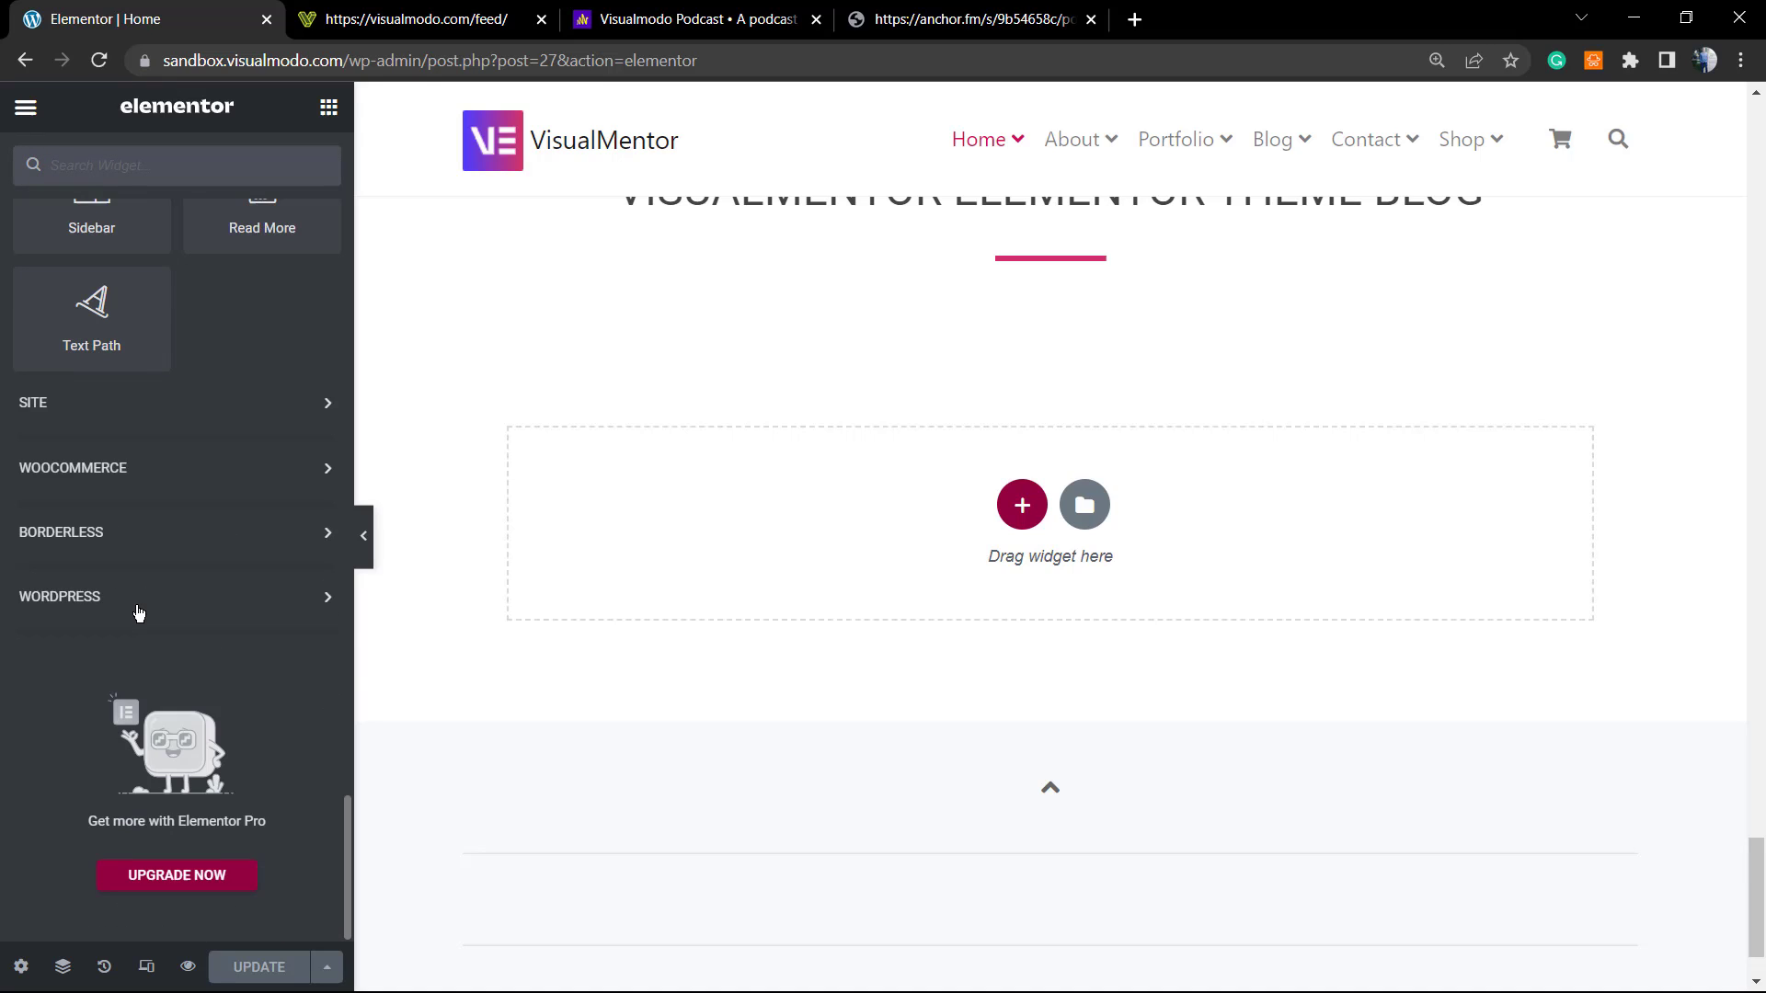
click(116, 405)
click(122, 409)
click(147, 604)
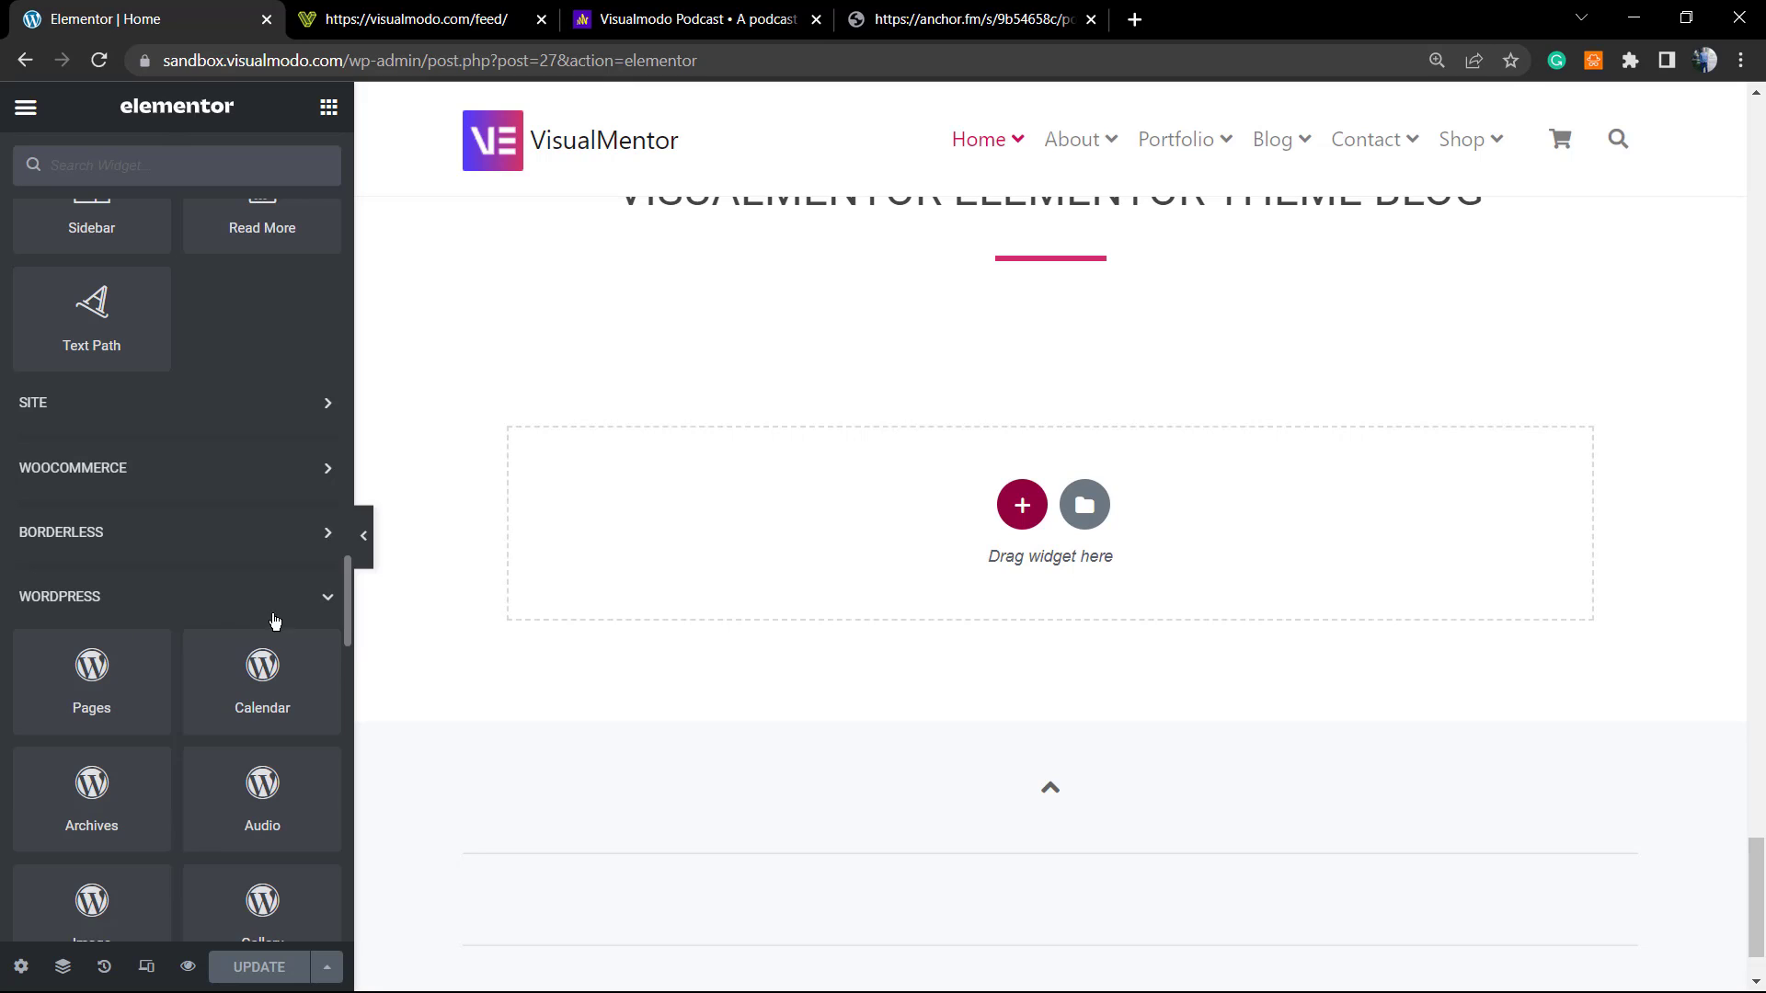
scroll(175, 593, down, 7)
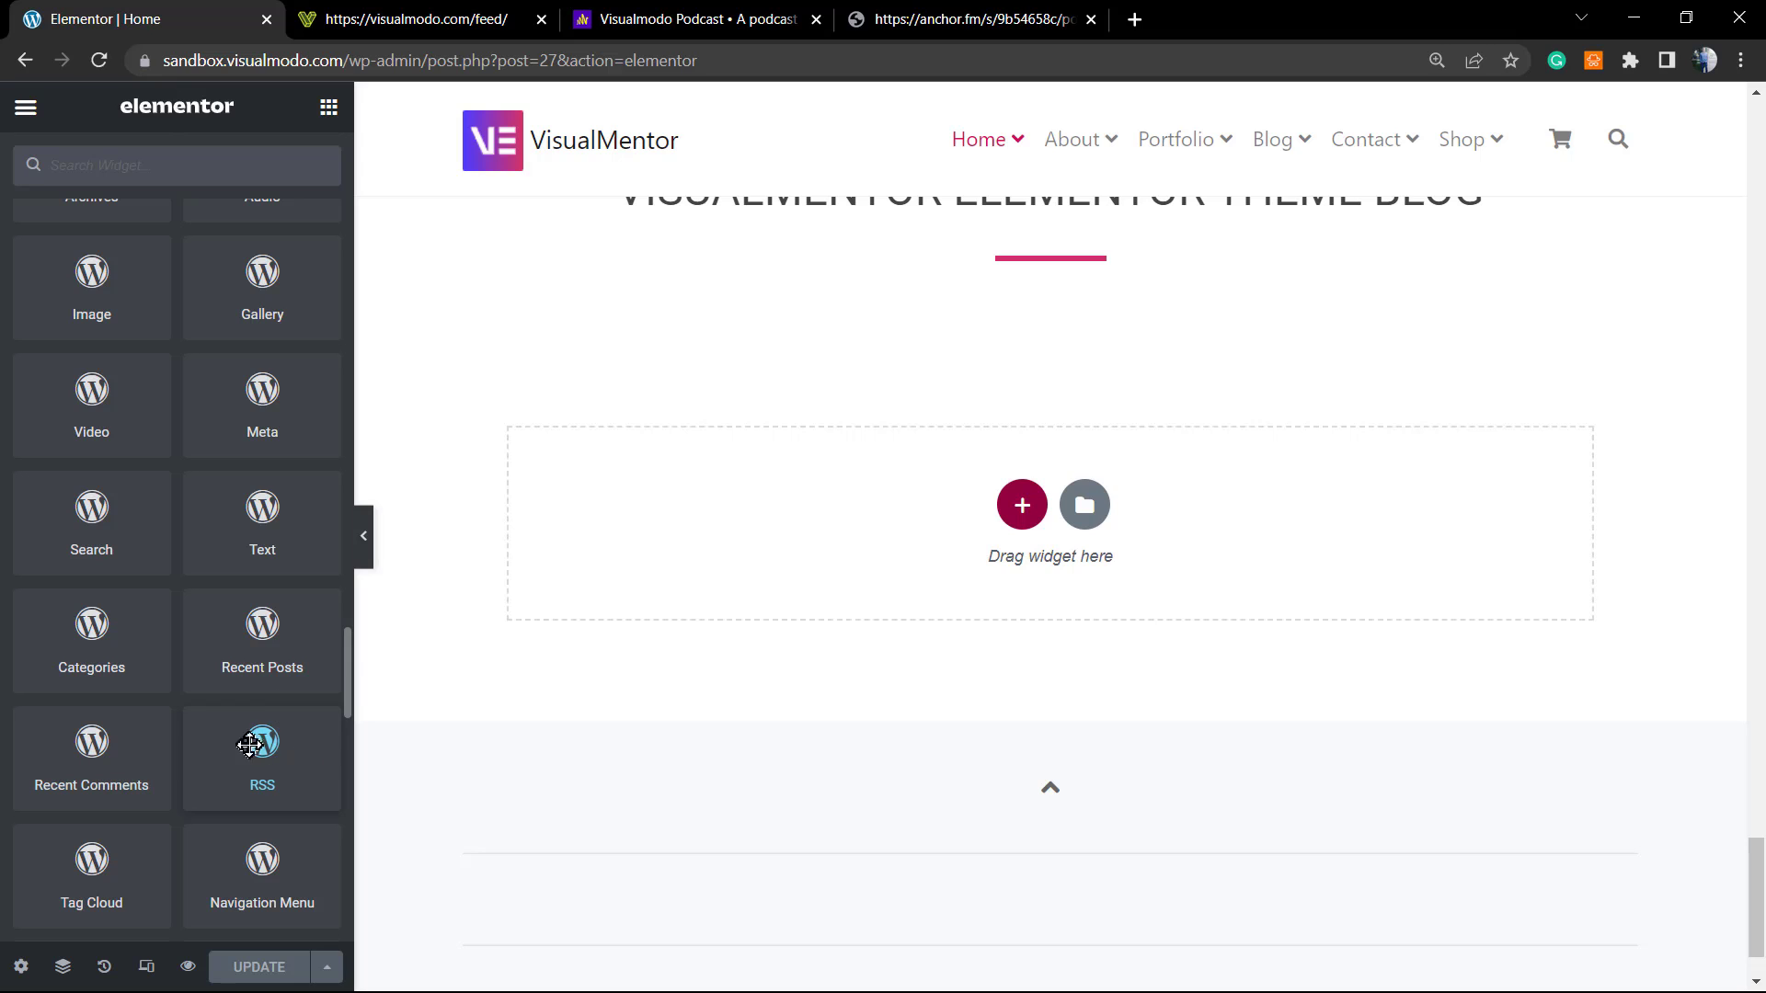
- Drop an RSS widget into the empty blog section with the anchor.fm podcast feed URL, keeping 10 items
drag(256, 739, 881, 545)
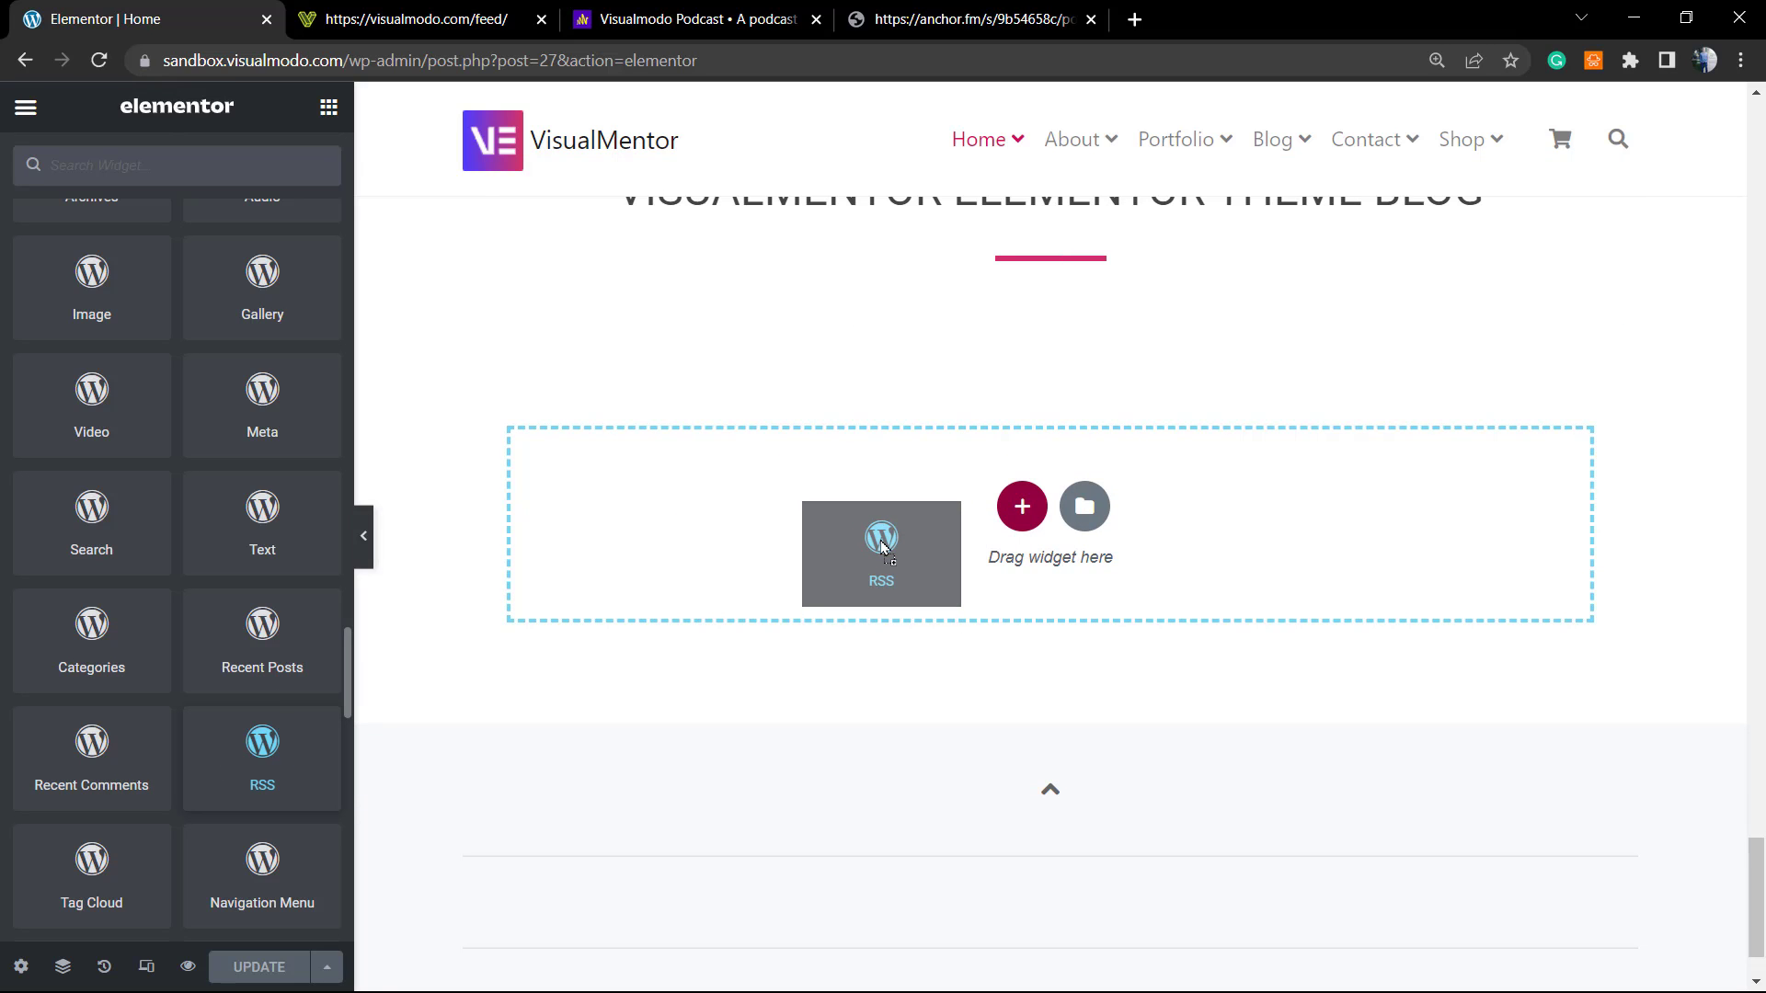
drag(882, 545, 828, 579)
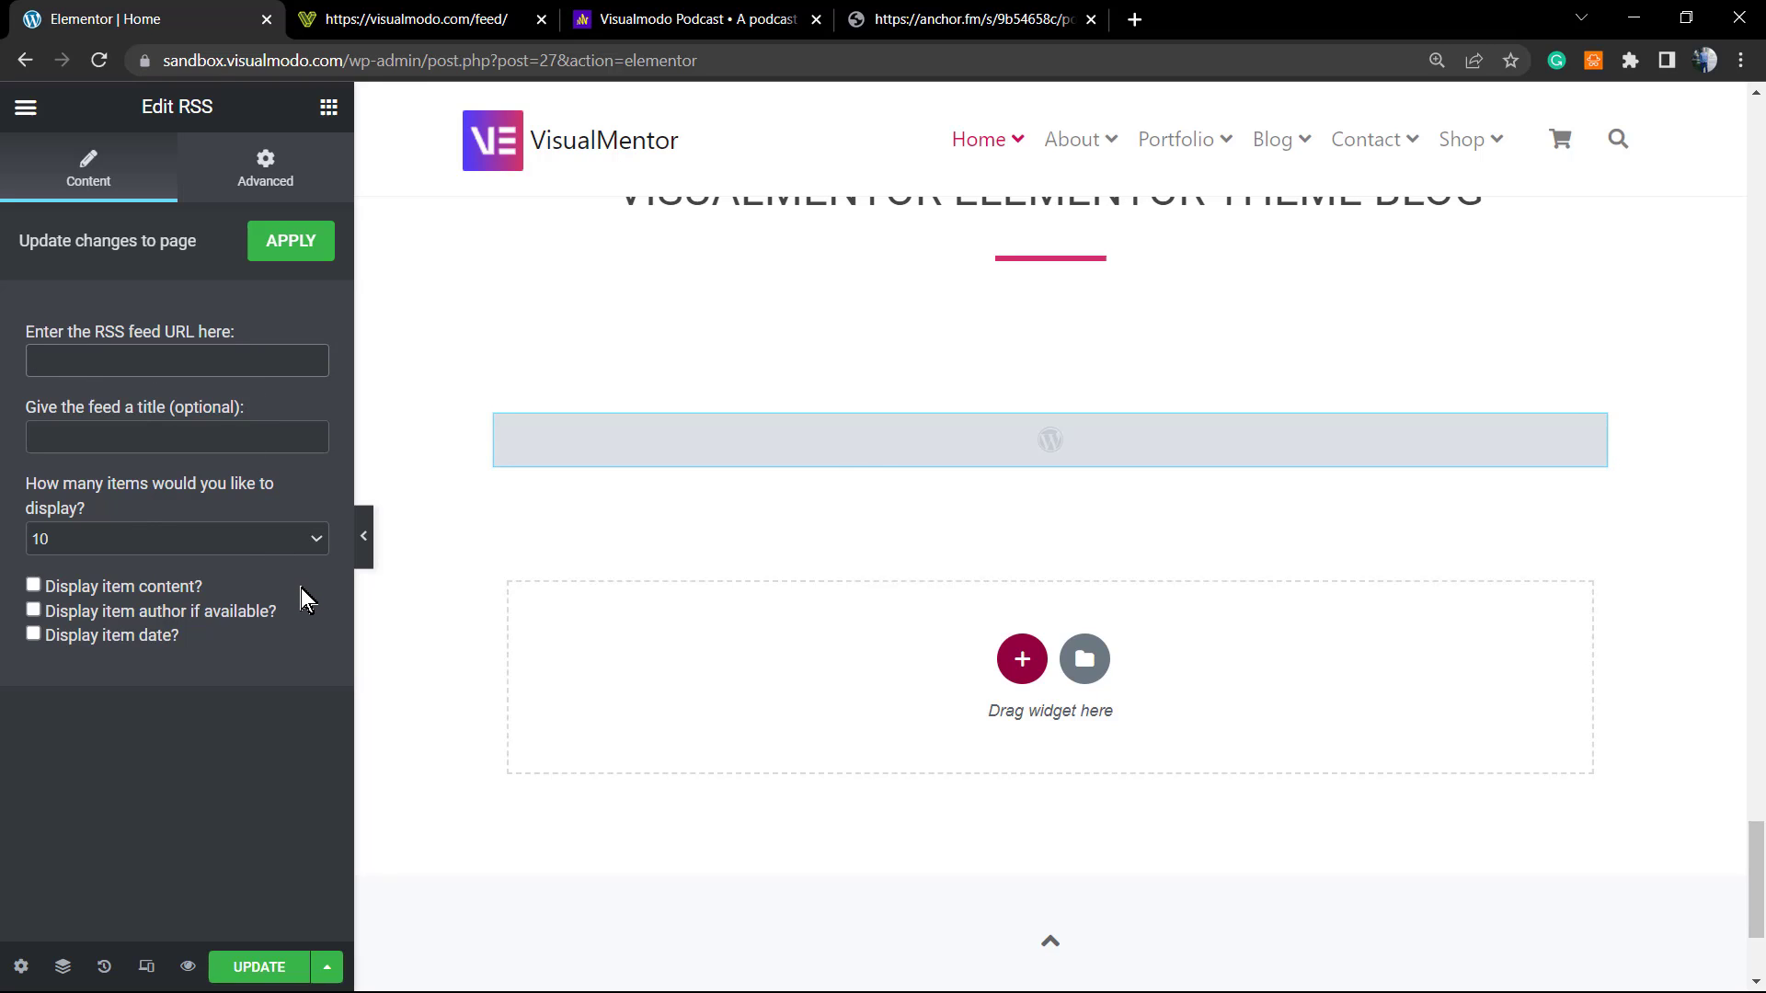
text(https://anchor.fm/s/9b54658c/podcast/rss)
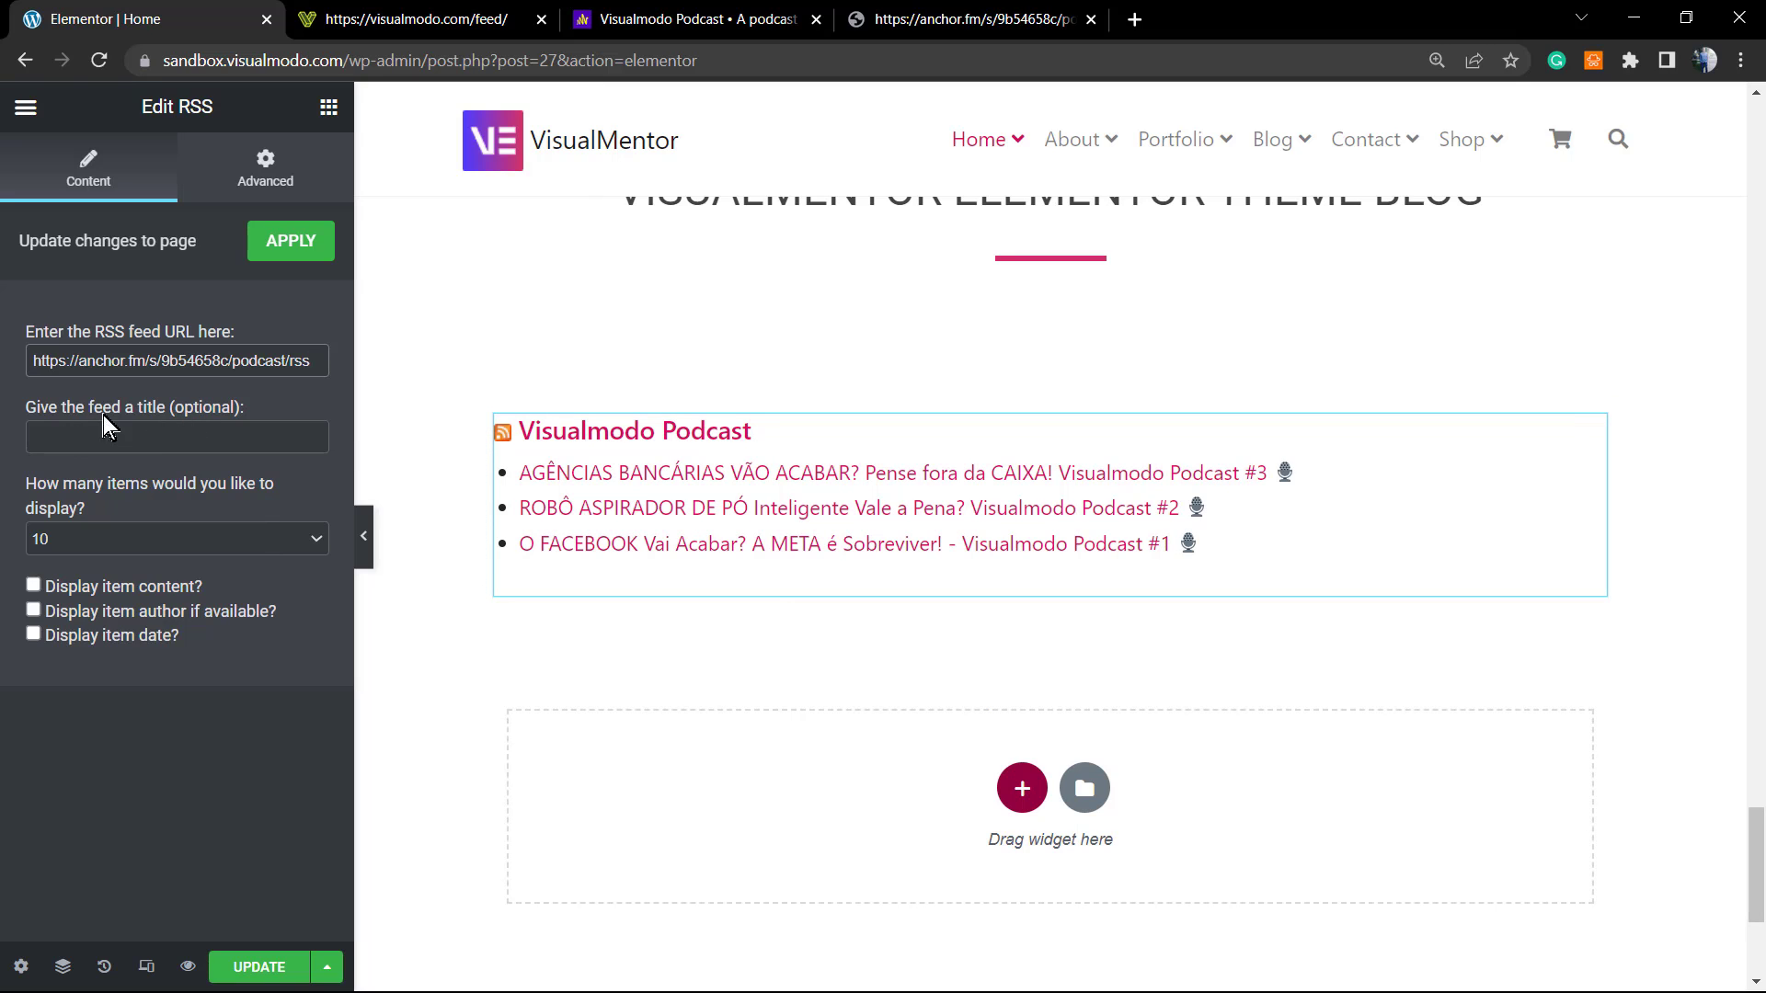
click(129, 437)
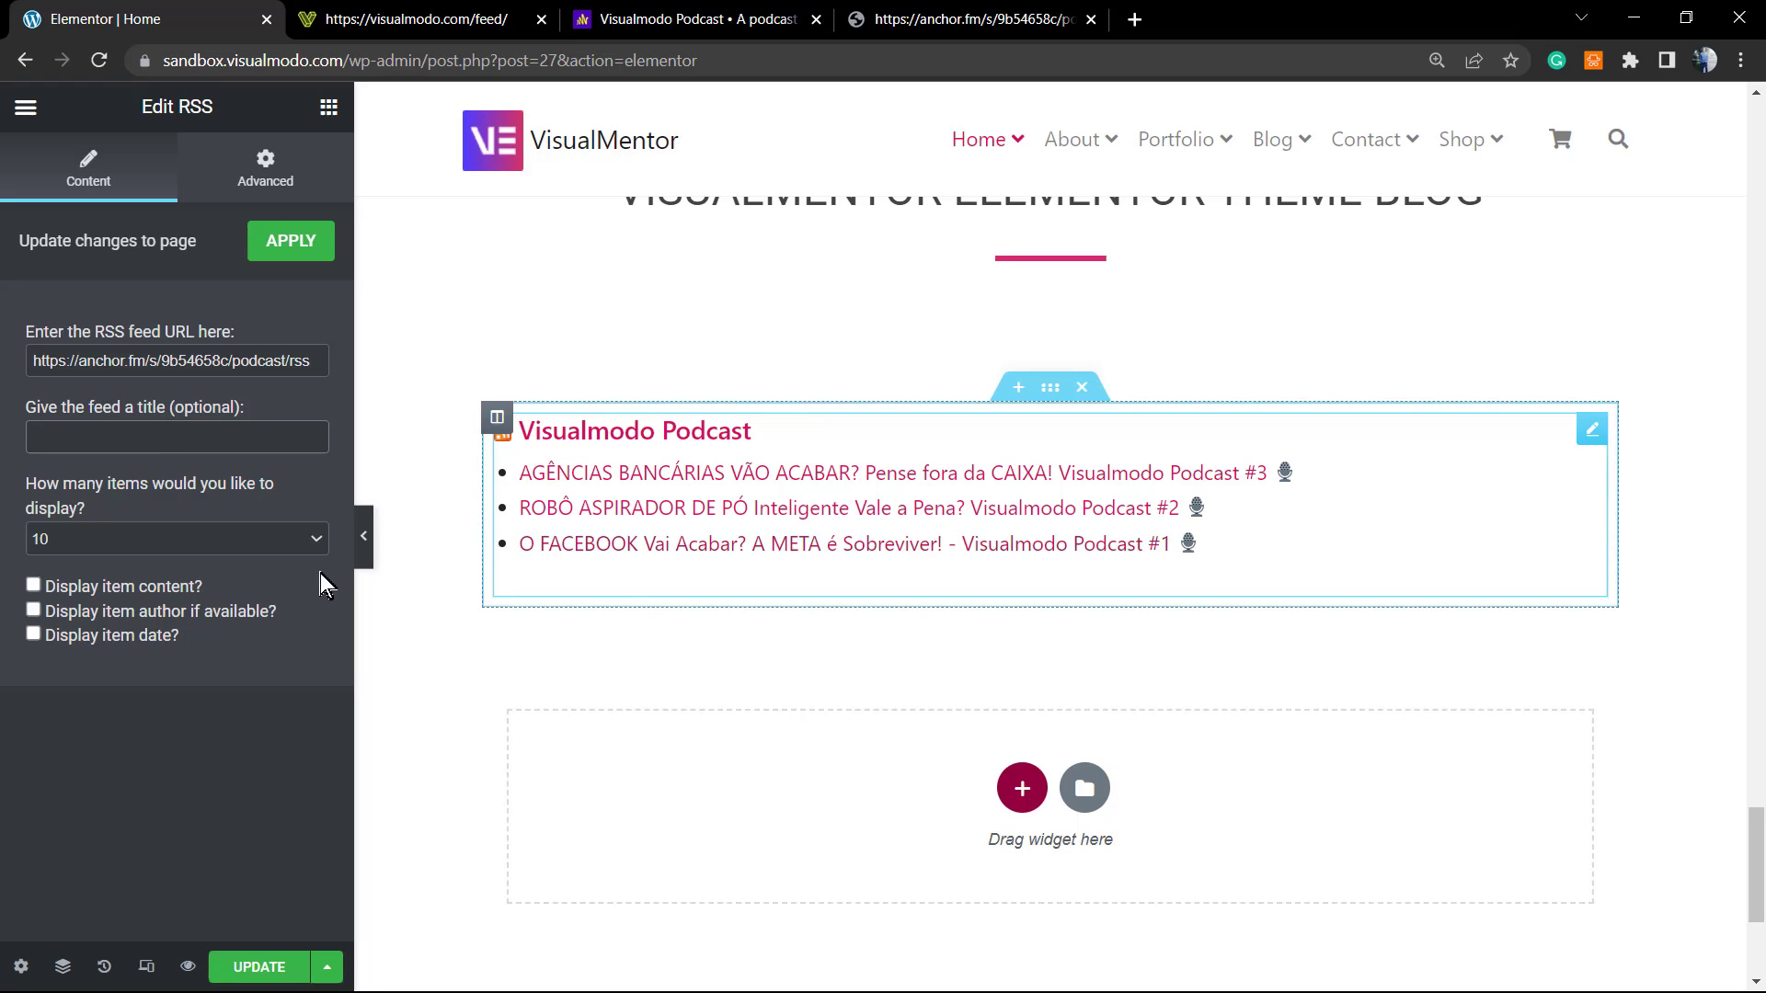
click(210, 545)
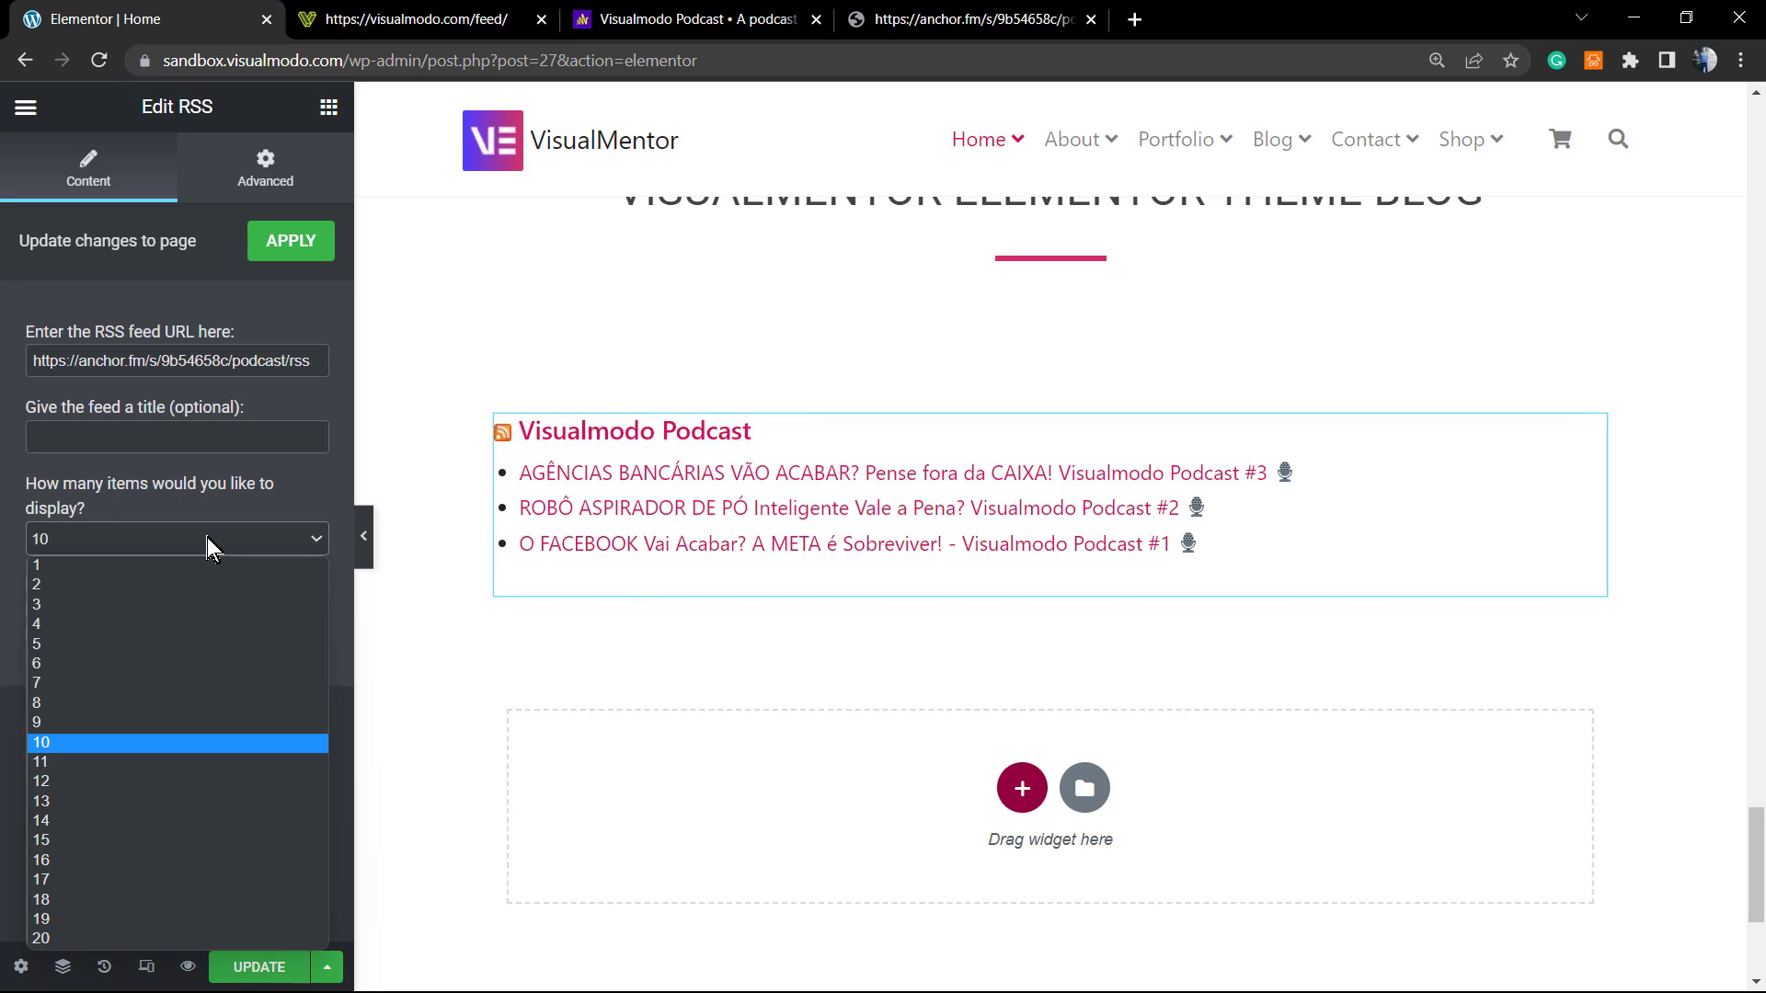
click(170, 742)
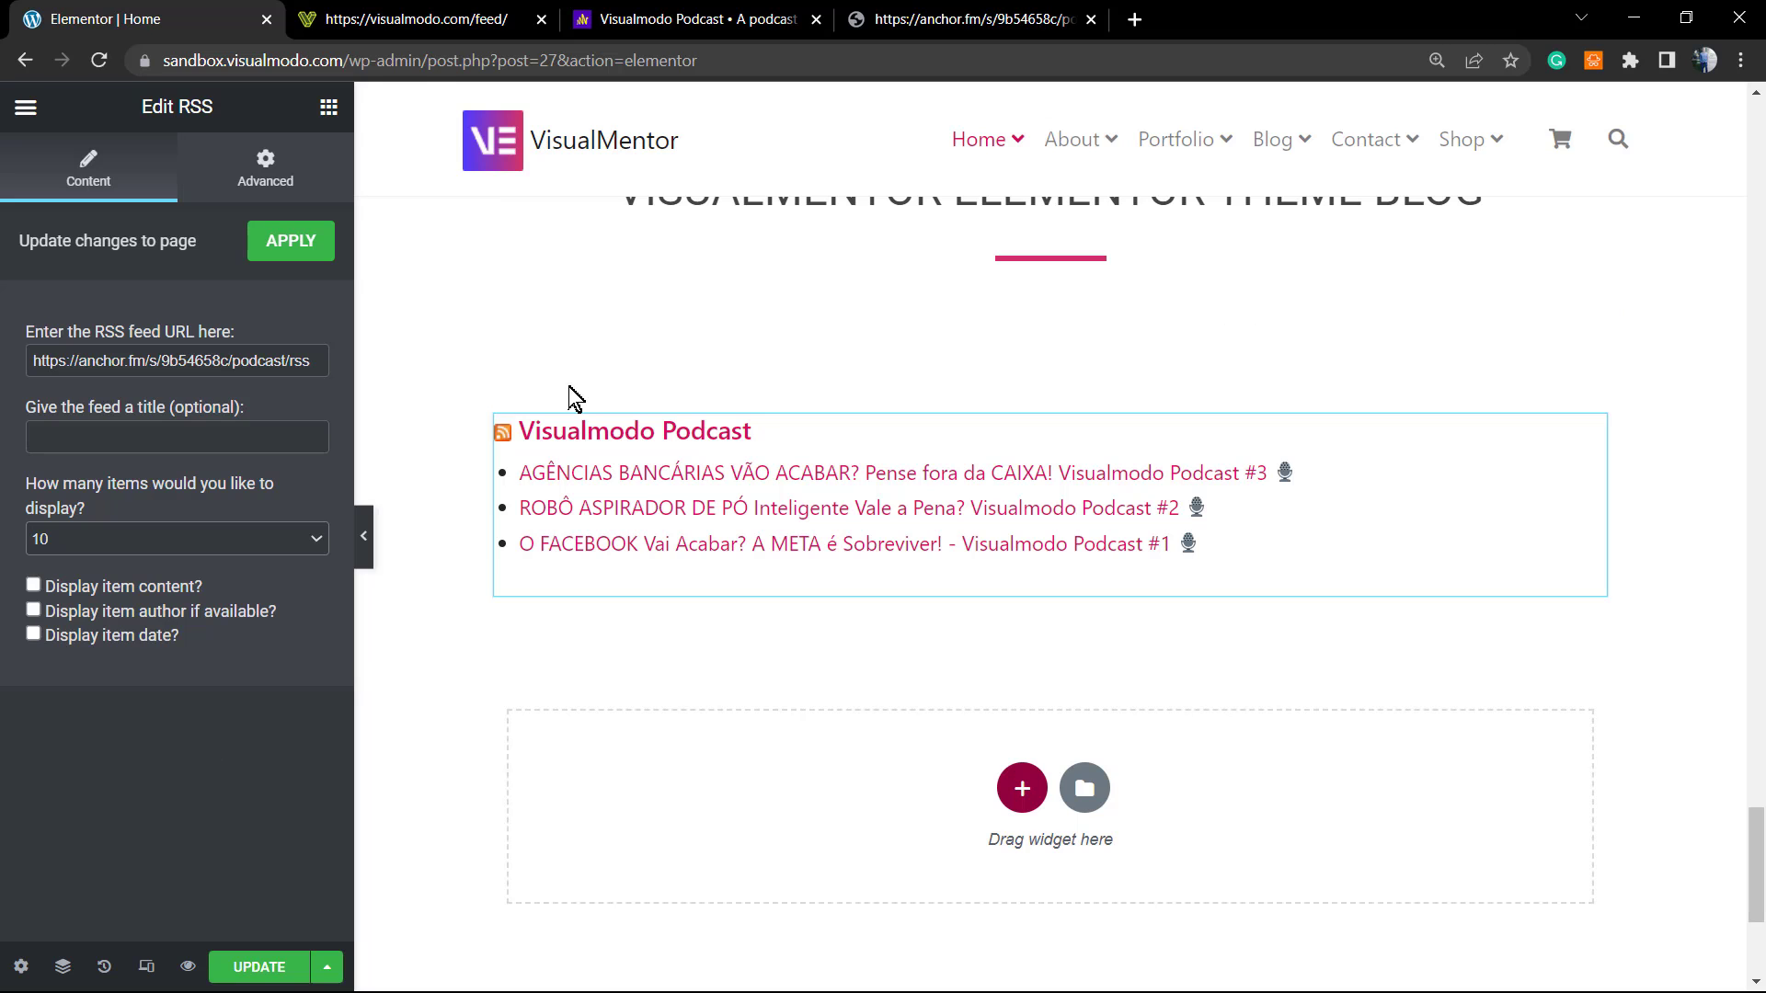
click(374, 9)
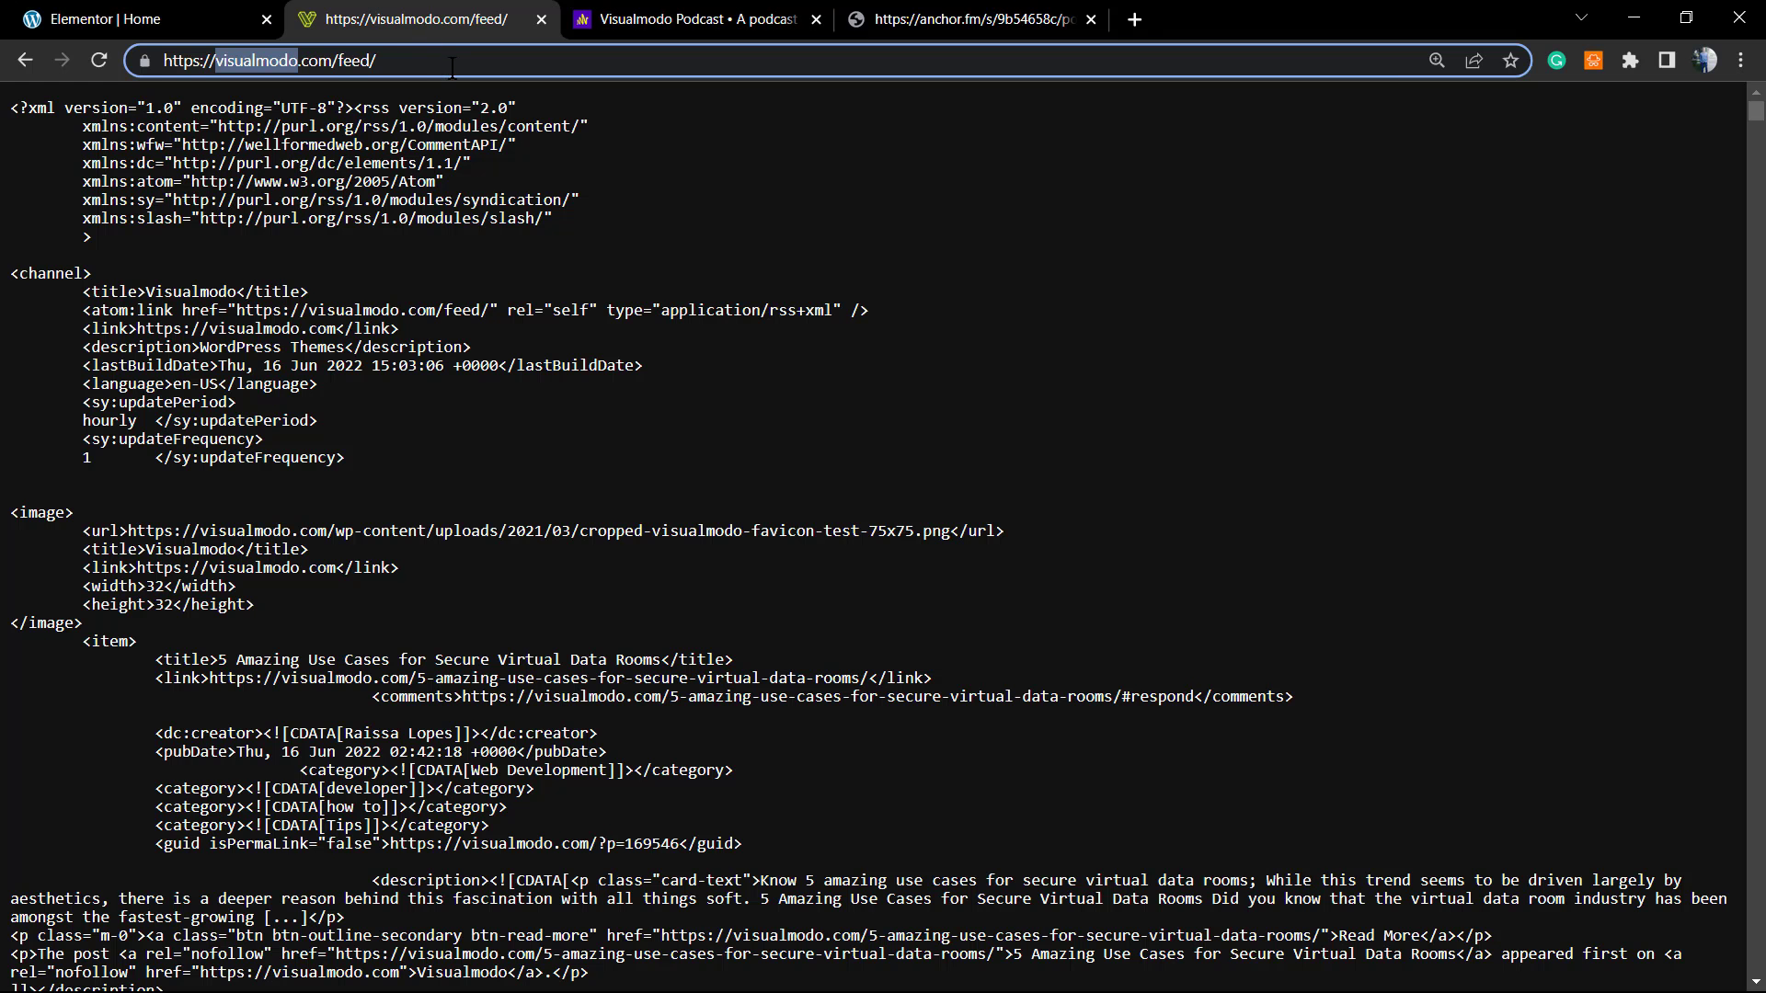
click(138, 18)
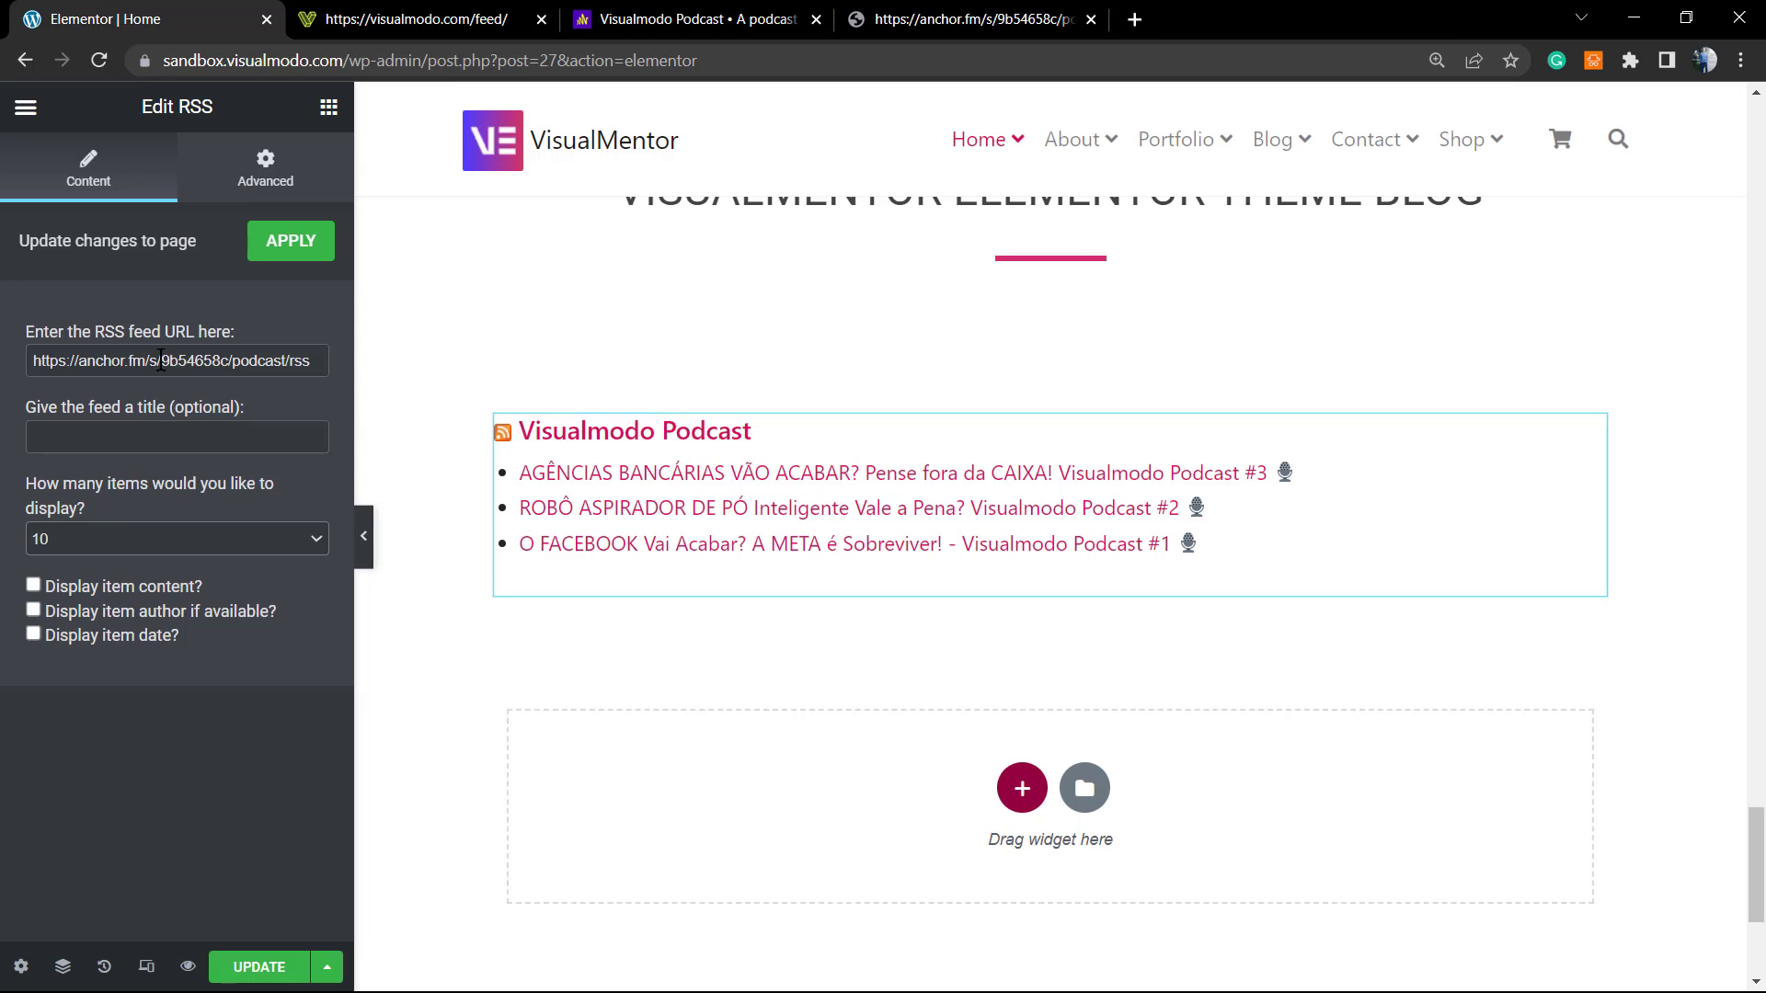
triple_click(160, 359)
text(https://visualmodo.com/feed/)
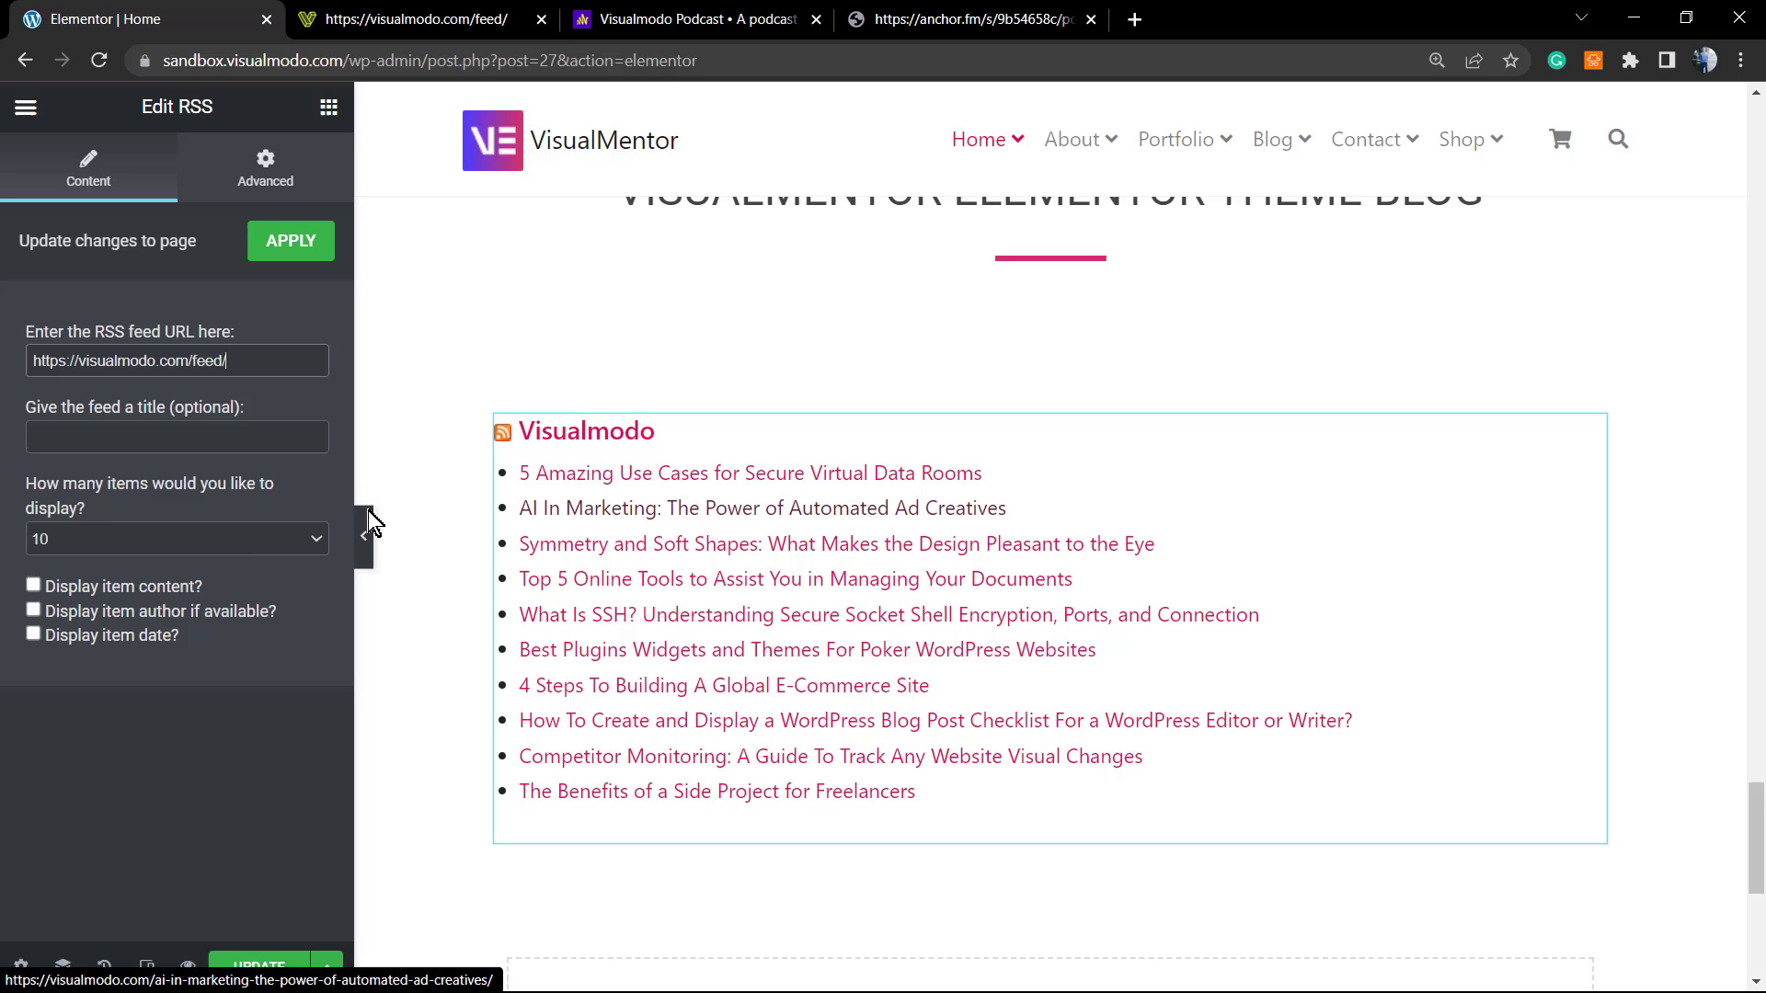
- Limit the feed to 5 items and turn on Display item content
click(191, 539)
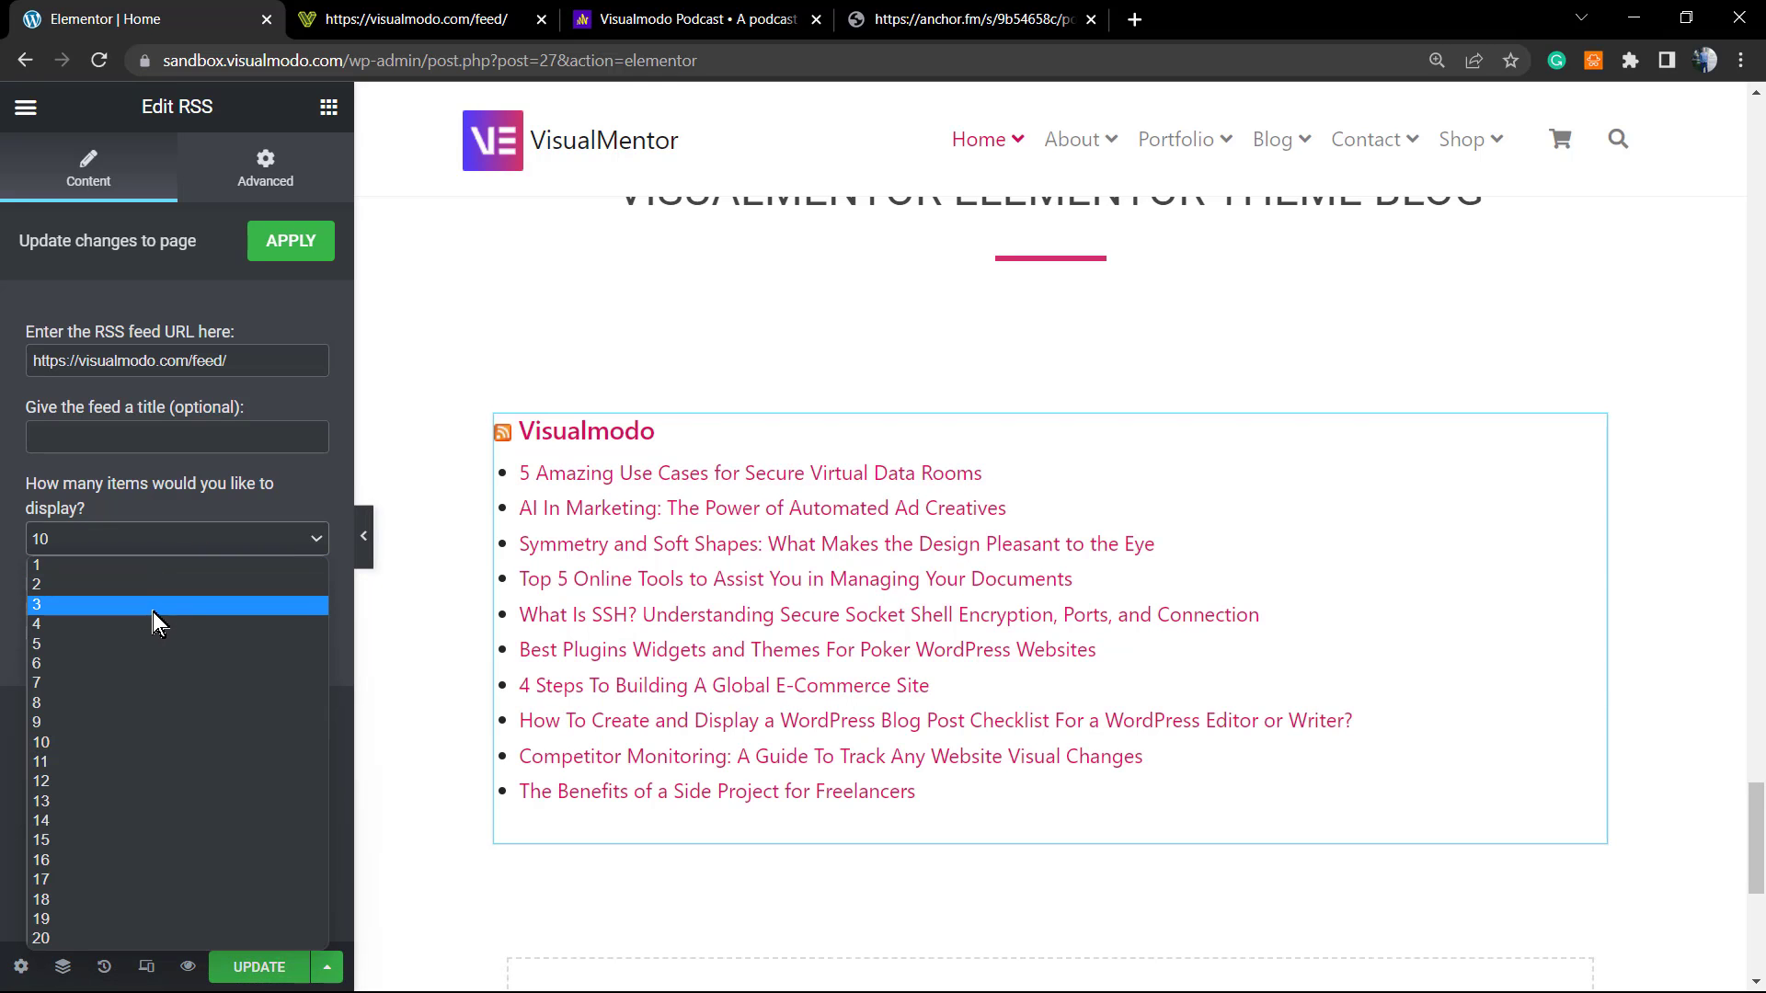
click(162, 643)
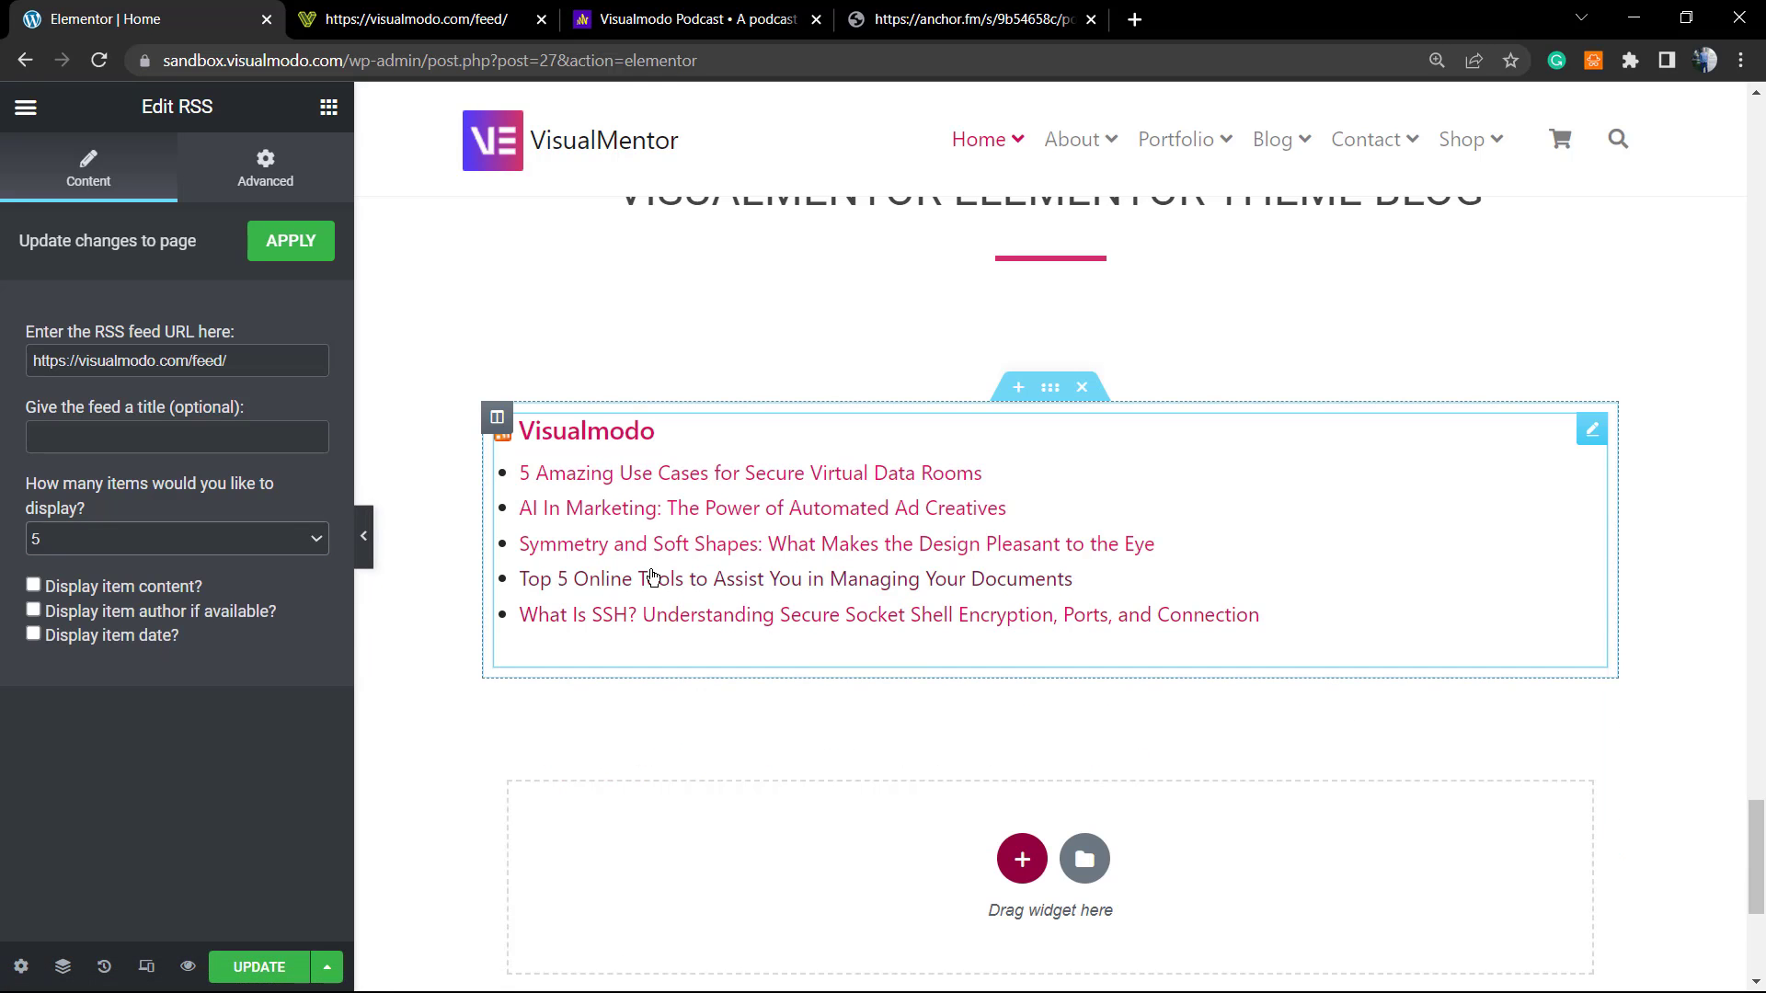
click(109, 588)
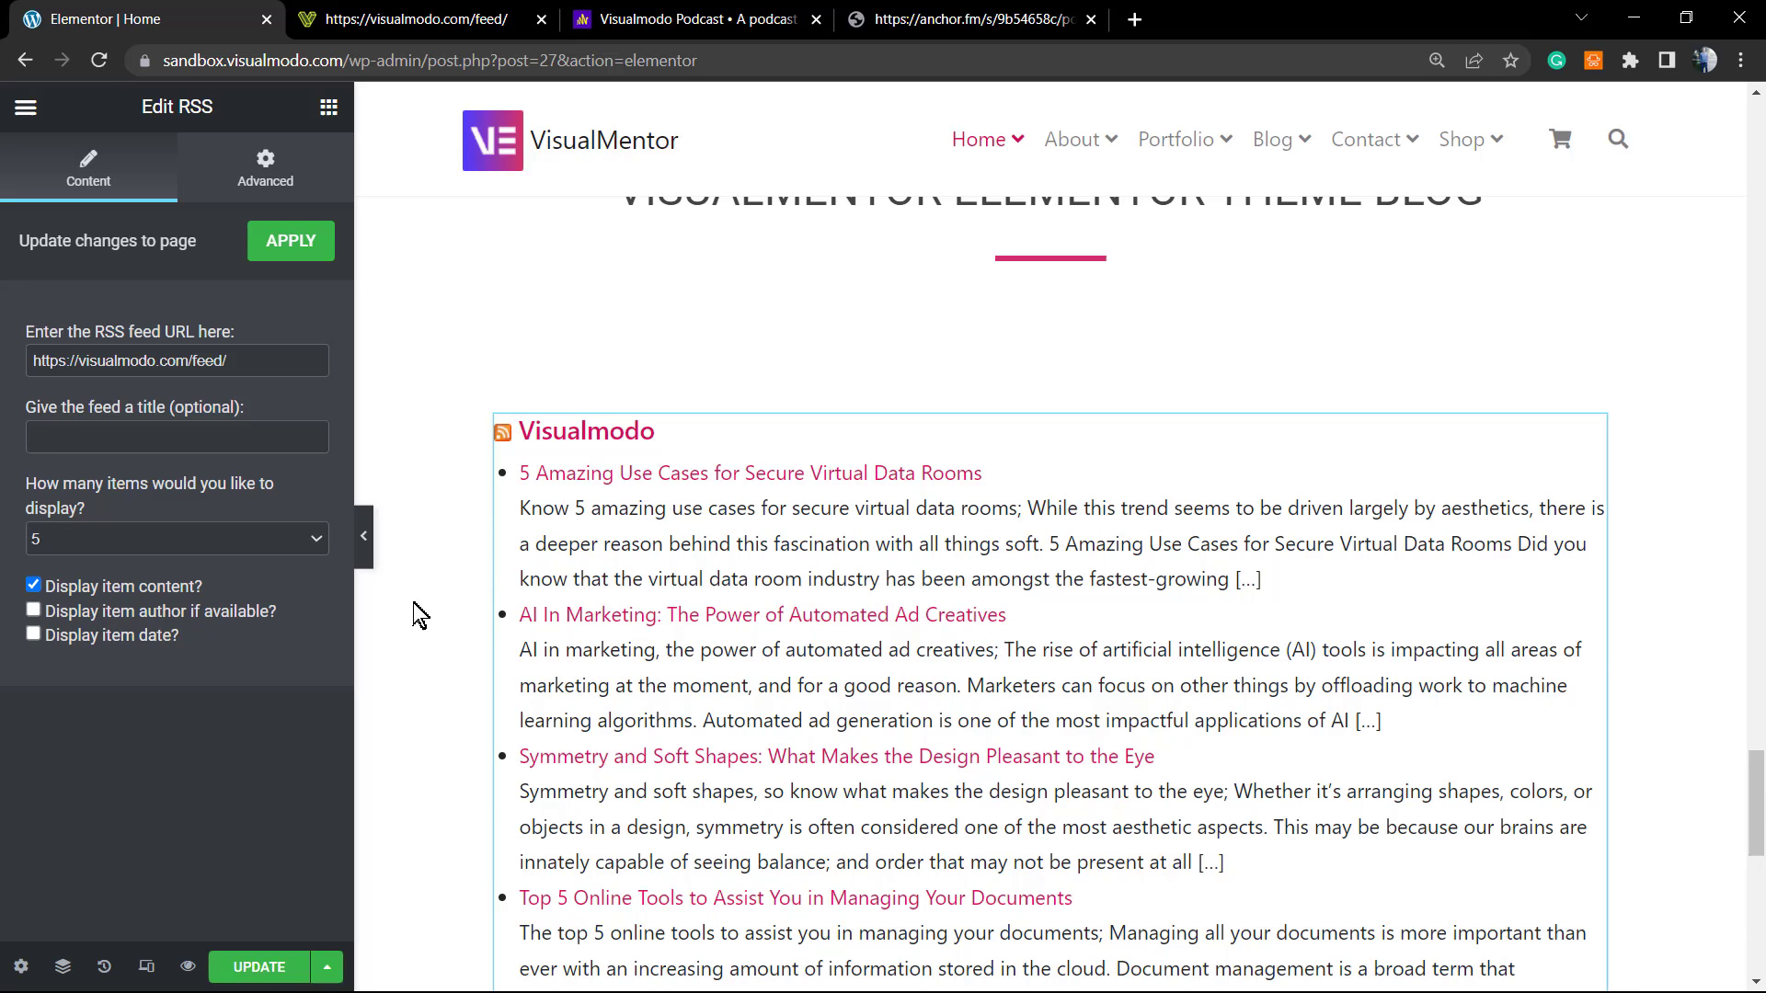
- Tick 'Display item author if available?' and 'Display item date?' in the RSS widget
scroll(726, 626, down, 6)
scroll(747, 683, up, 7)
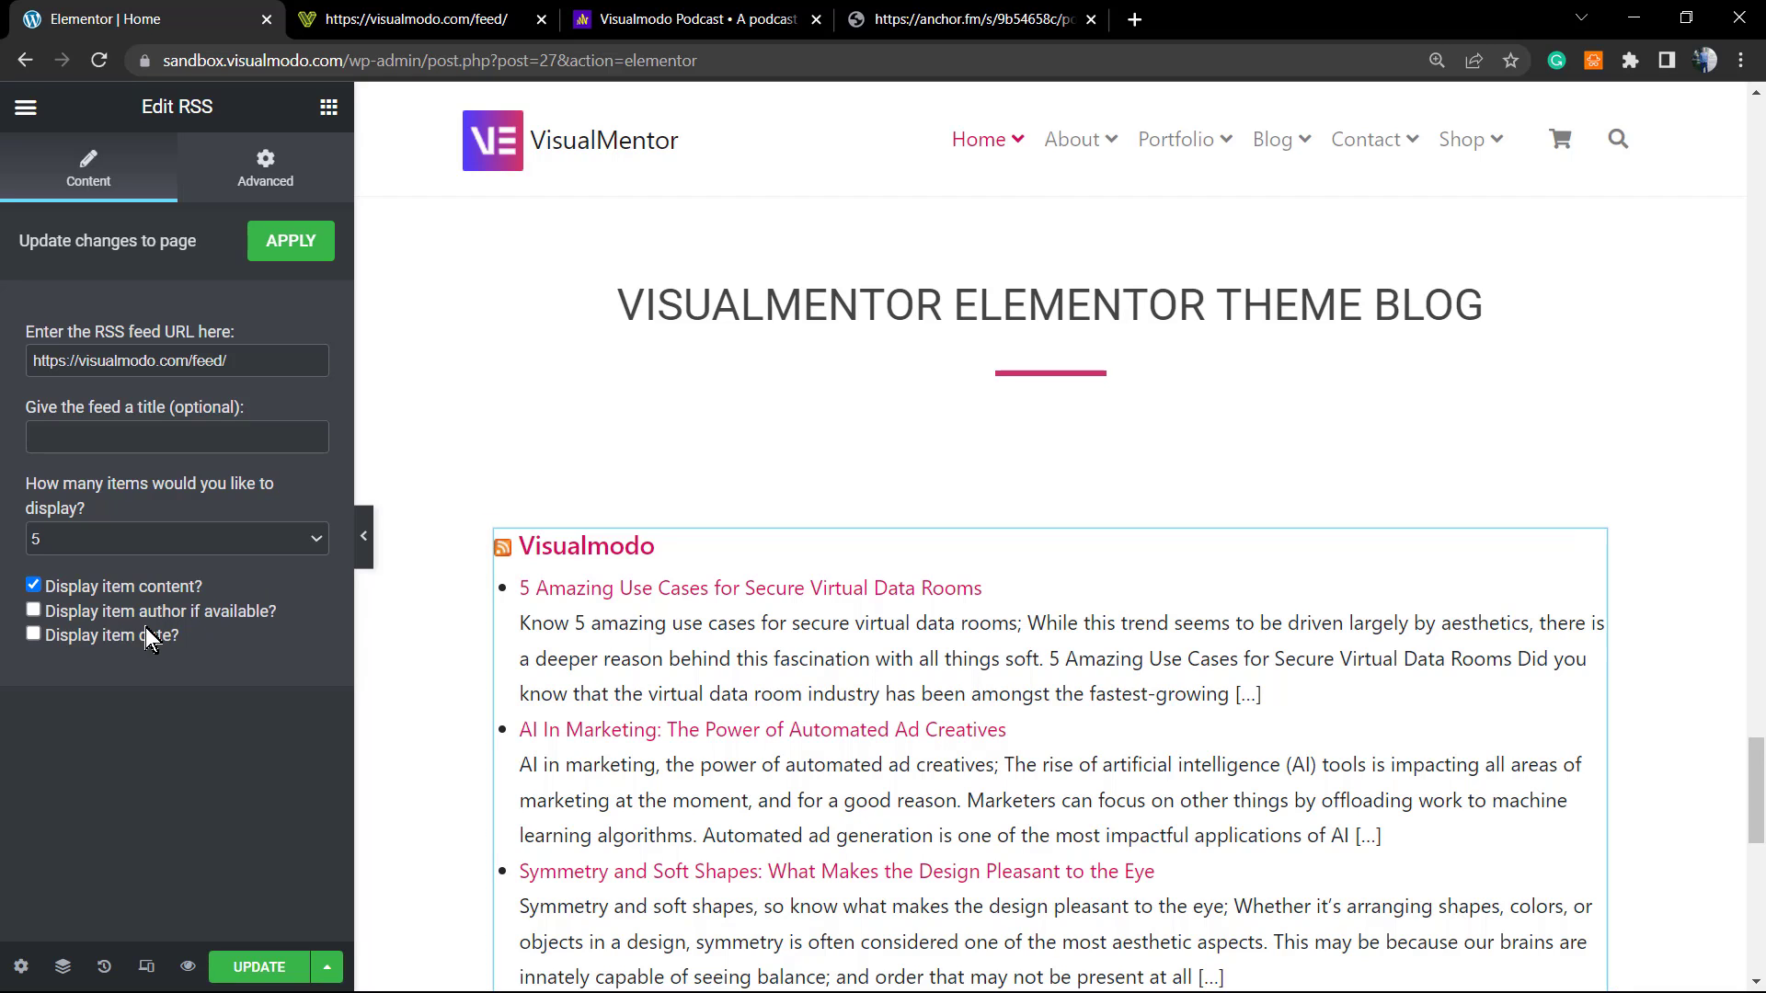
click(119, 613)
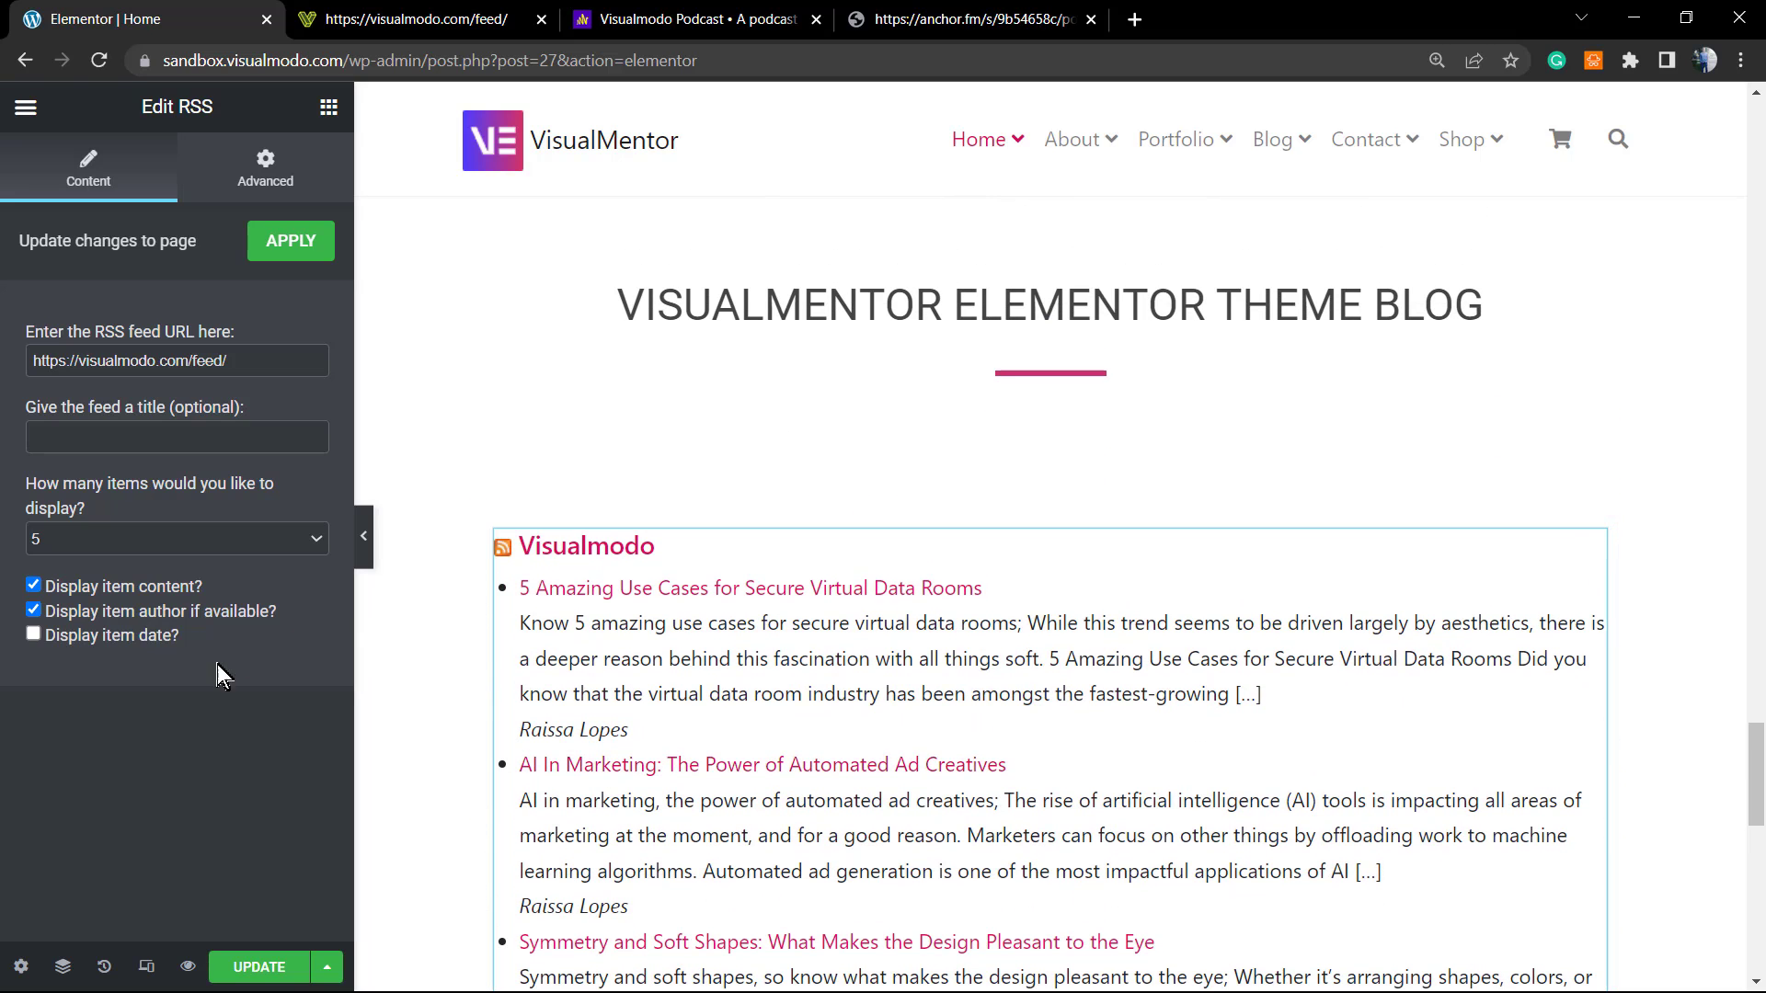
click(94, 643)
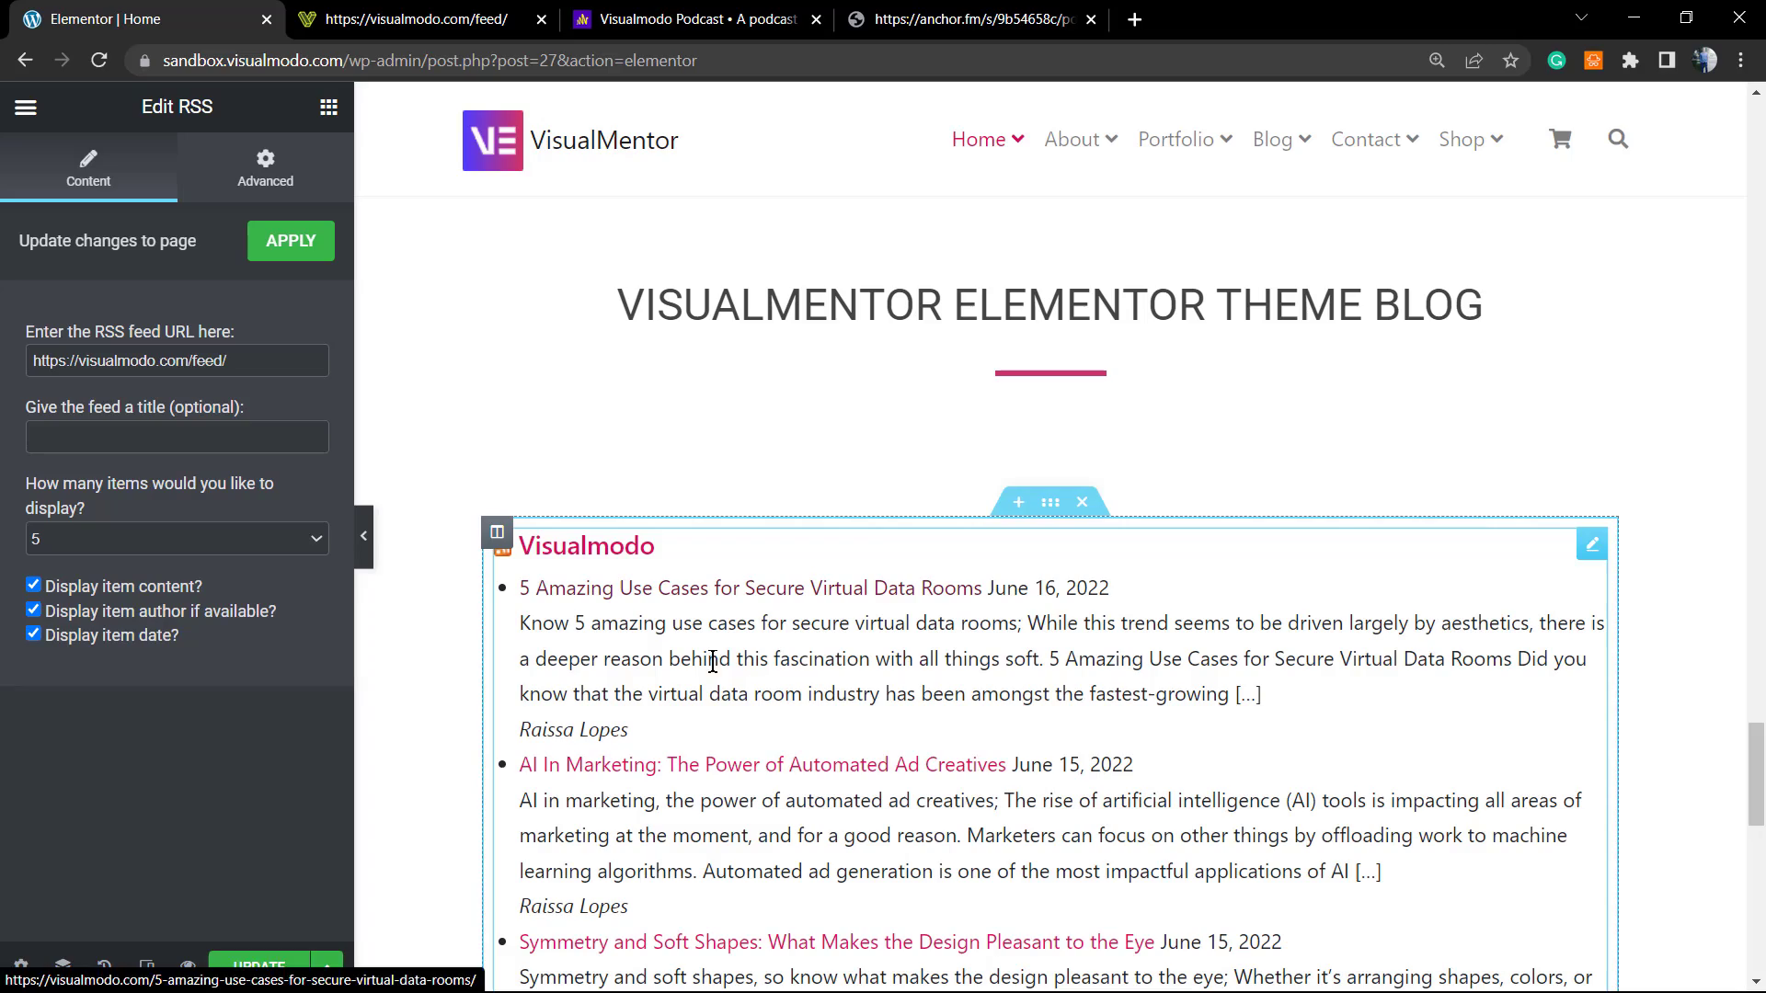
- Scroll the preview to confirm posts show author and dates like June 16, 2022
scroll(747, 557, down, 5)
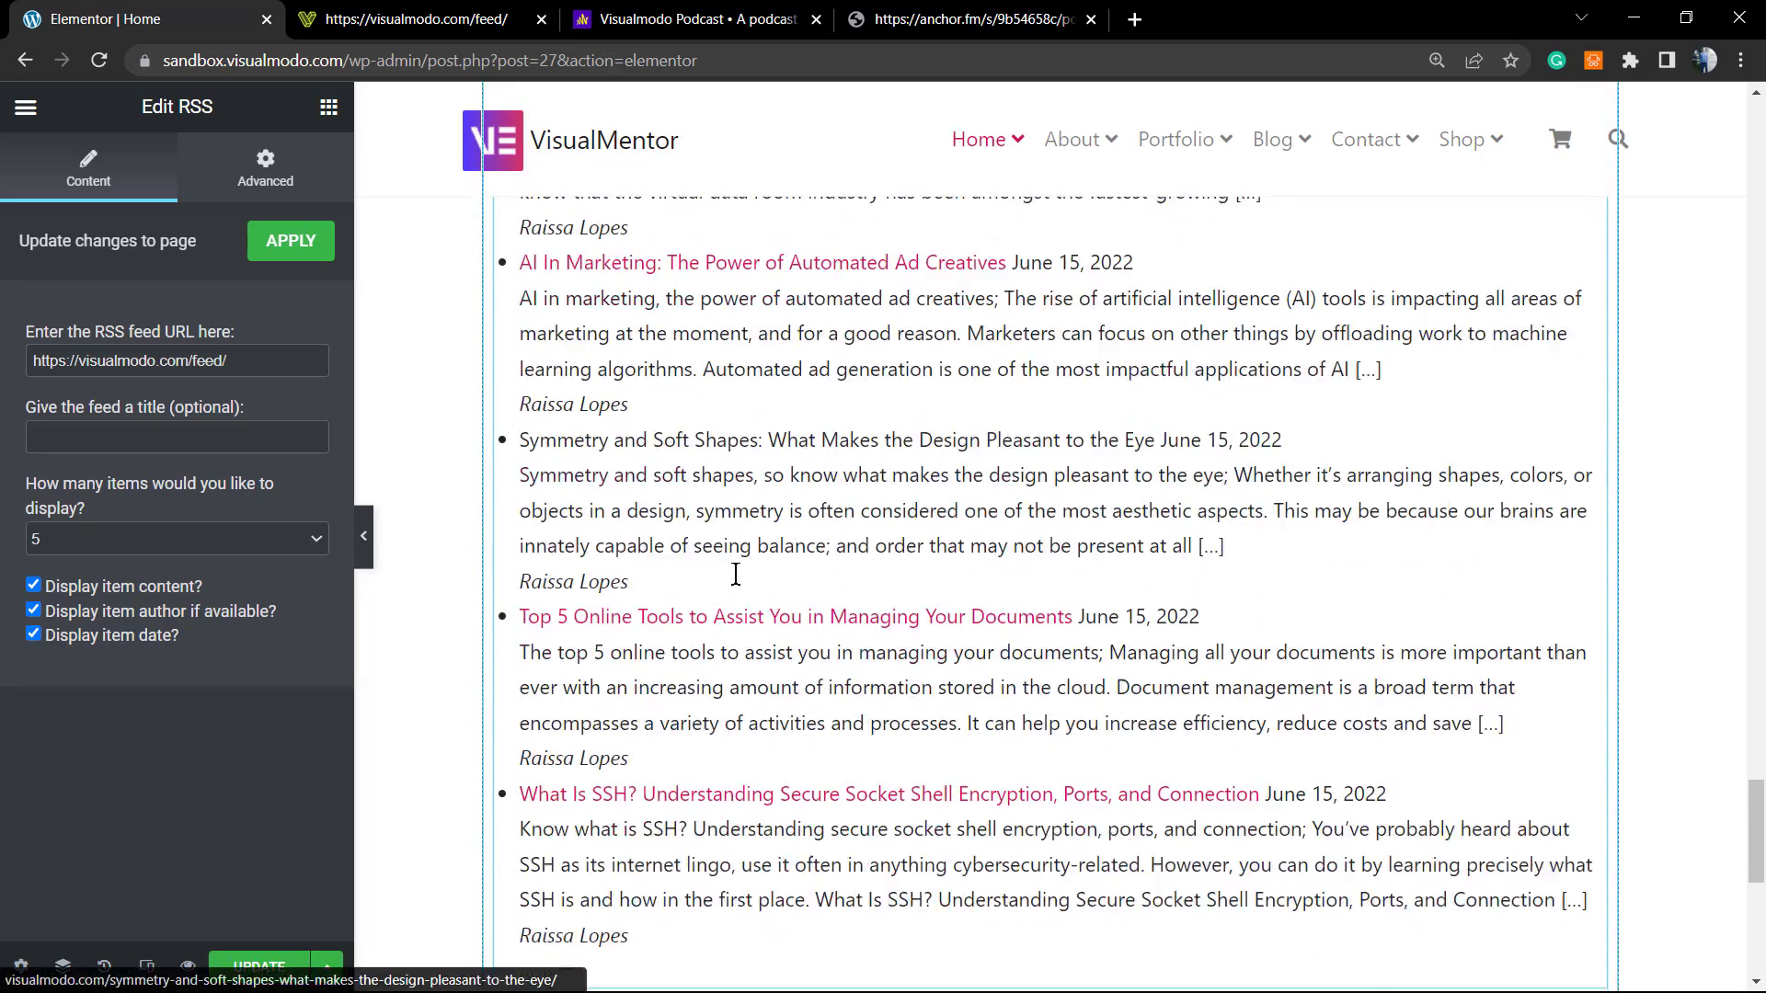
scroll(734, 574, up, 2)
scroll(735, 574, up, 4)
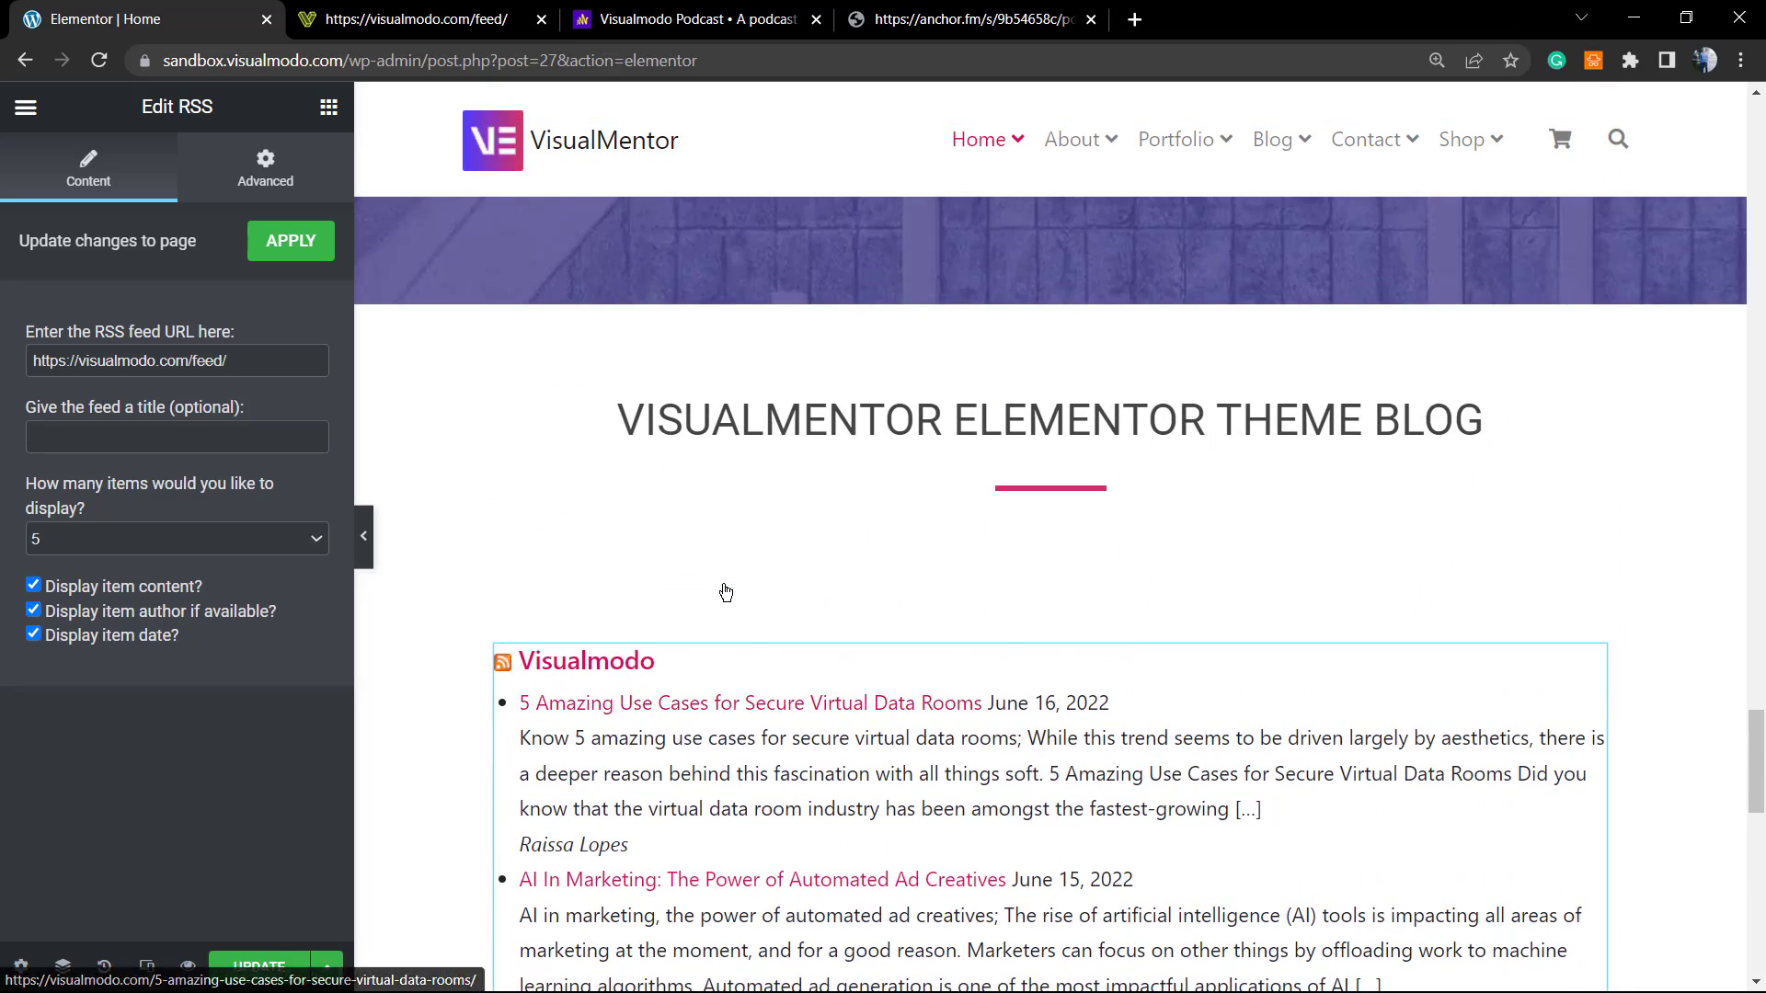
scroll(721, 590, down, 4)
scroll(737, 582, up, 4)
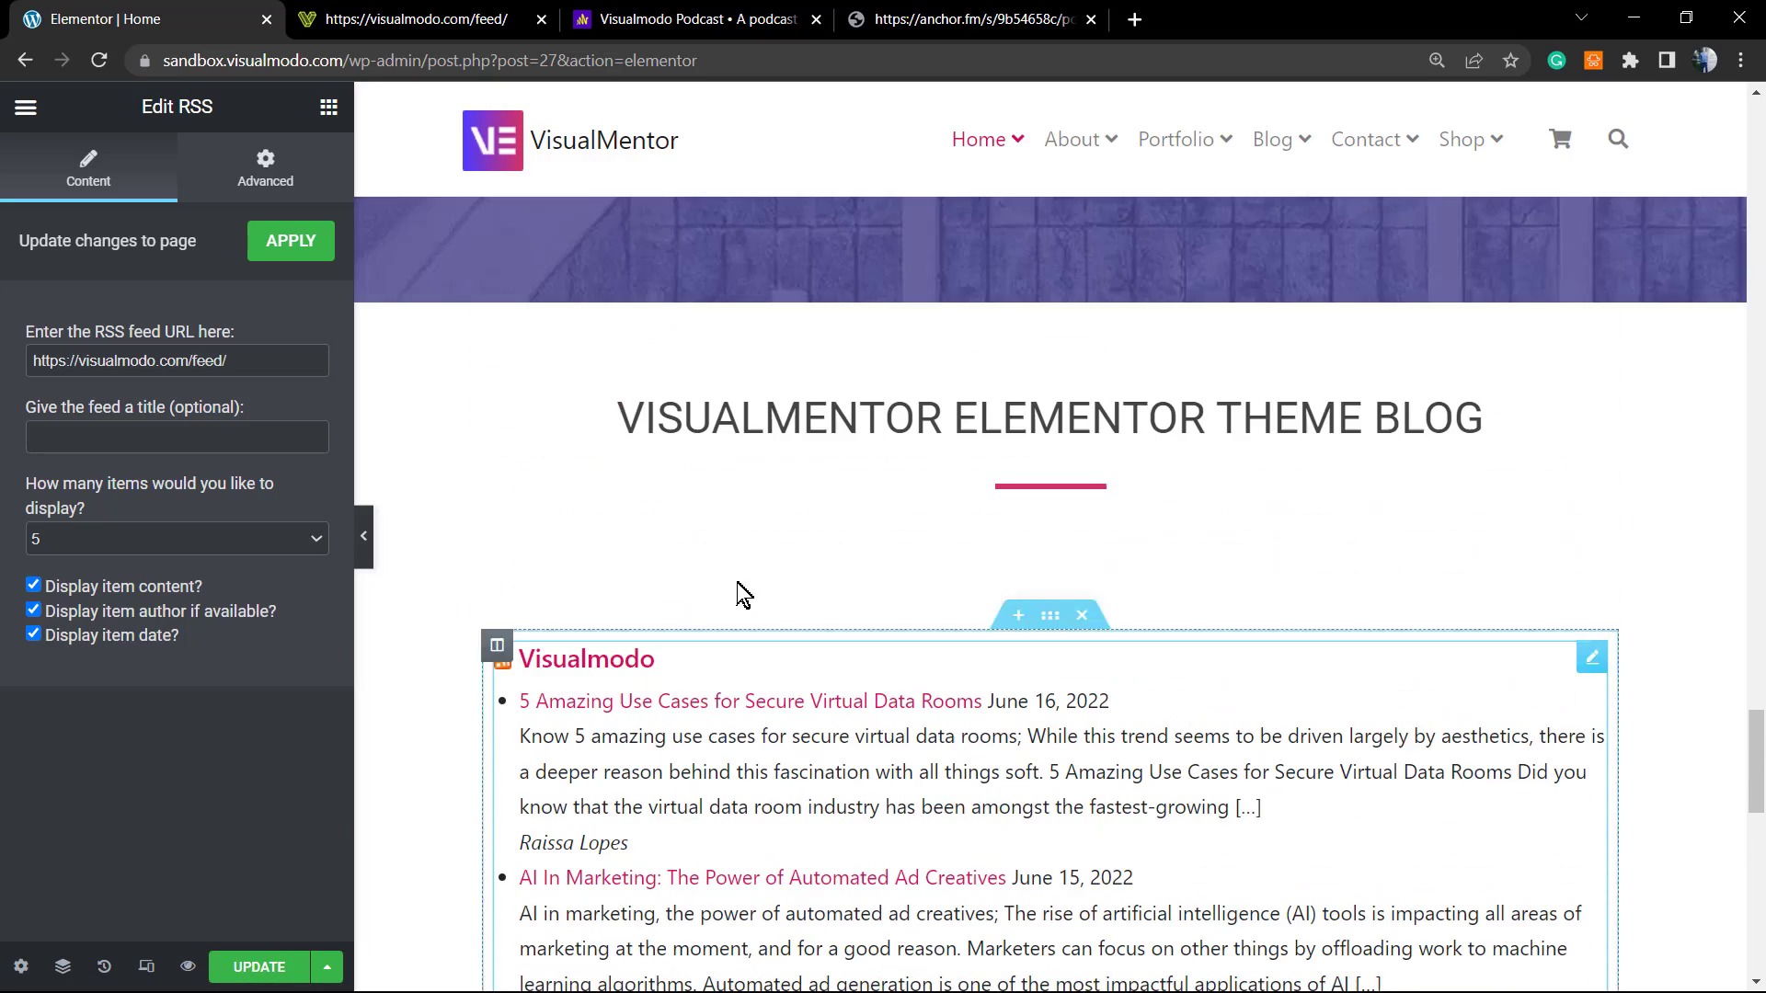
scroll(934, 659, down, 2)
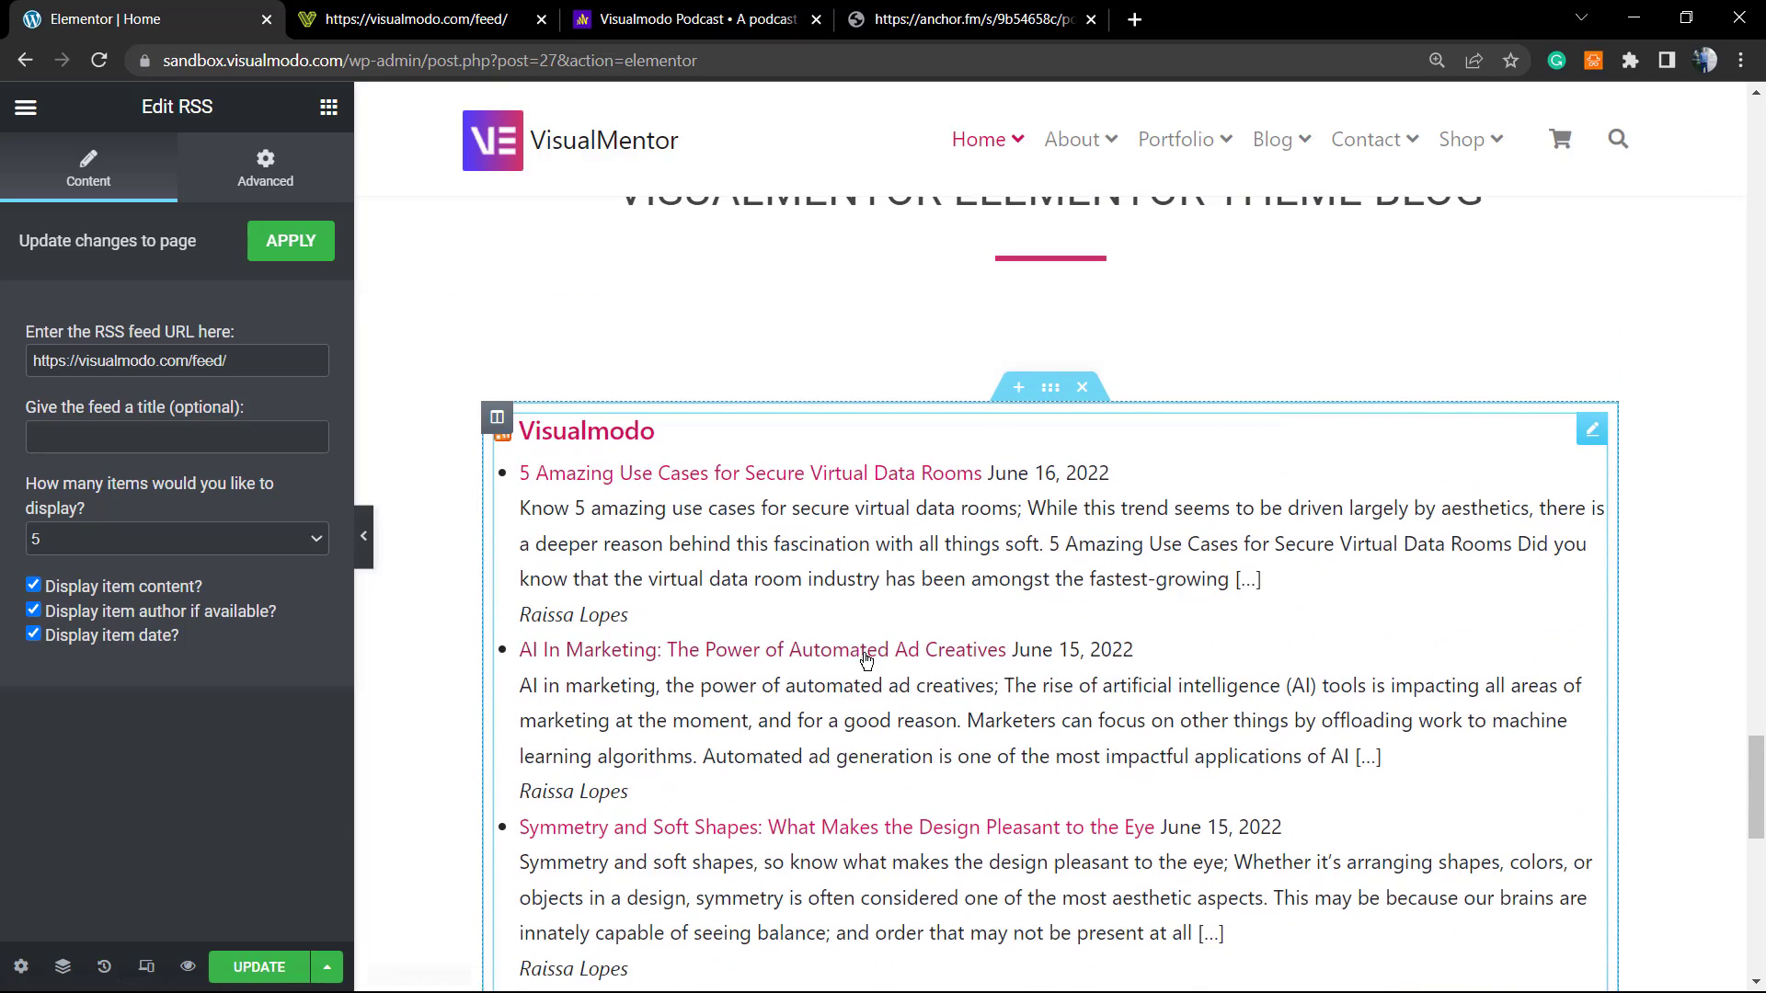
scroll(847, 642, down, 4)
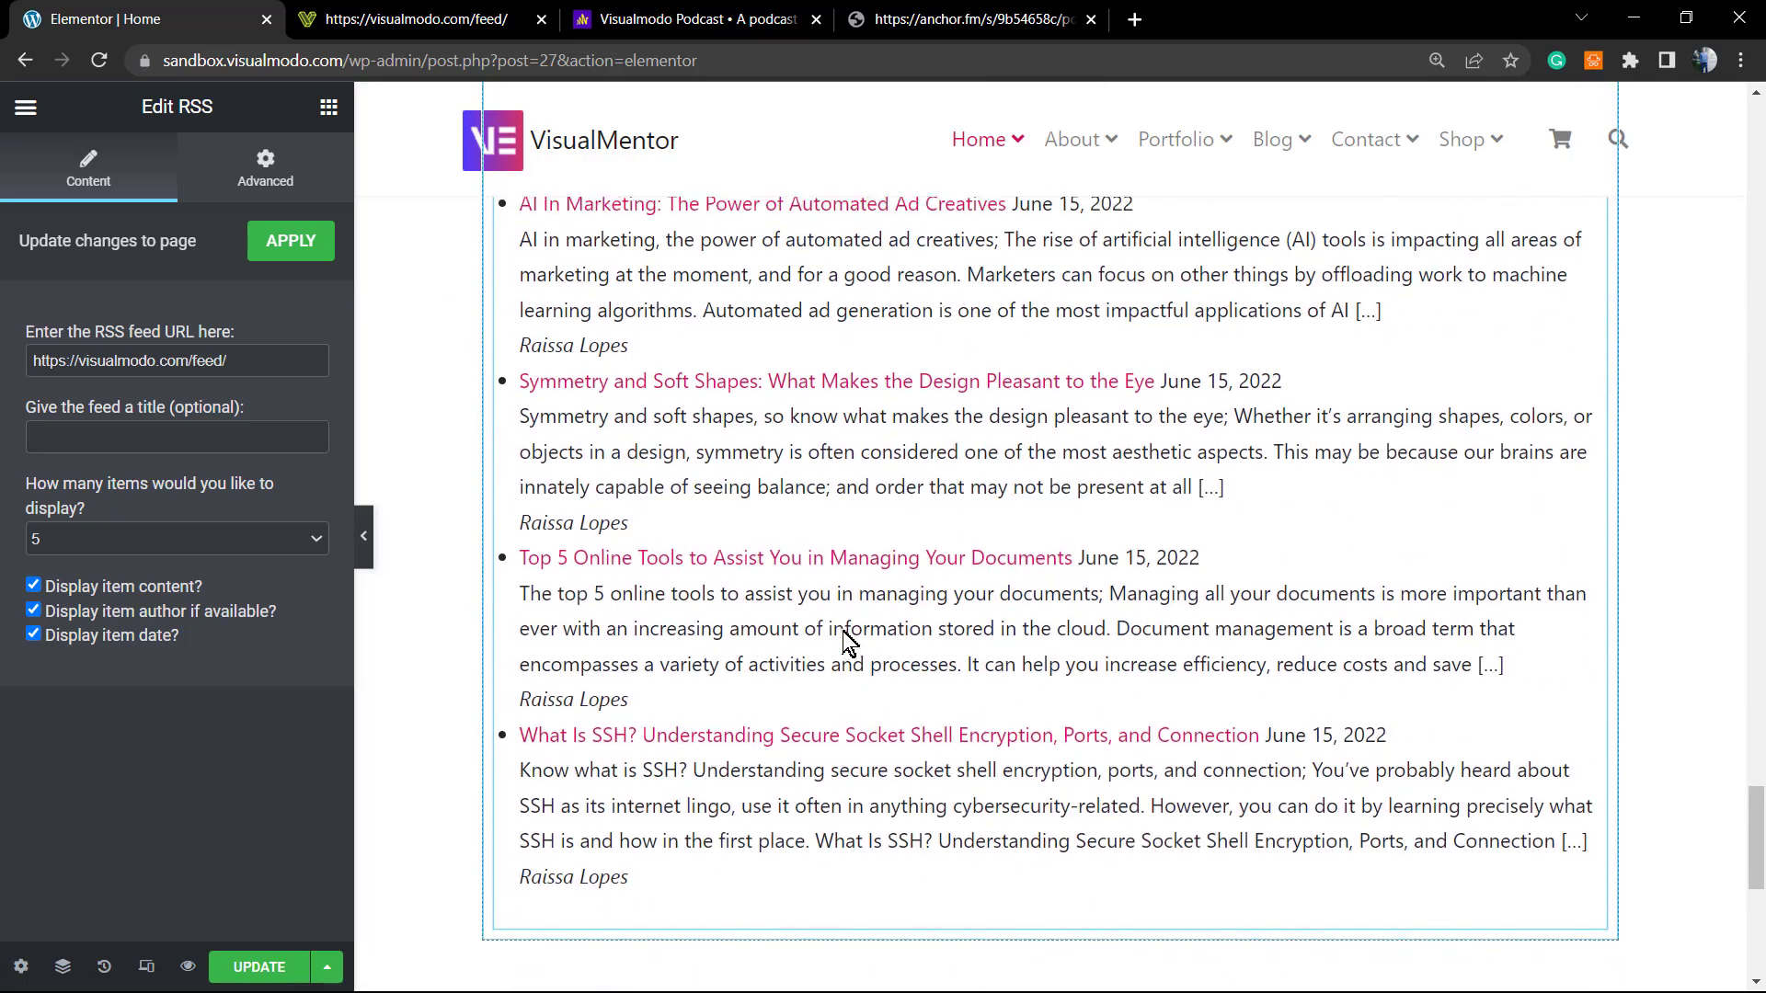
scroll(846, 641, up, 1)
scroll(846, 641, up, 2)
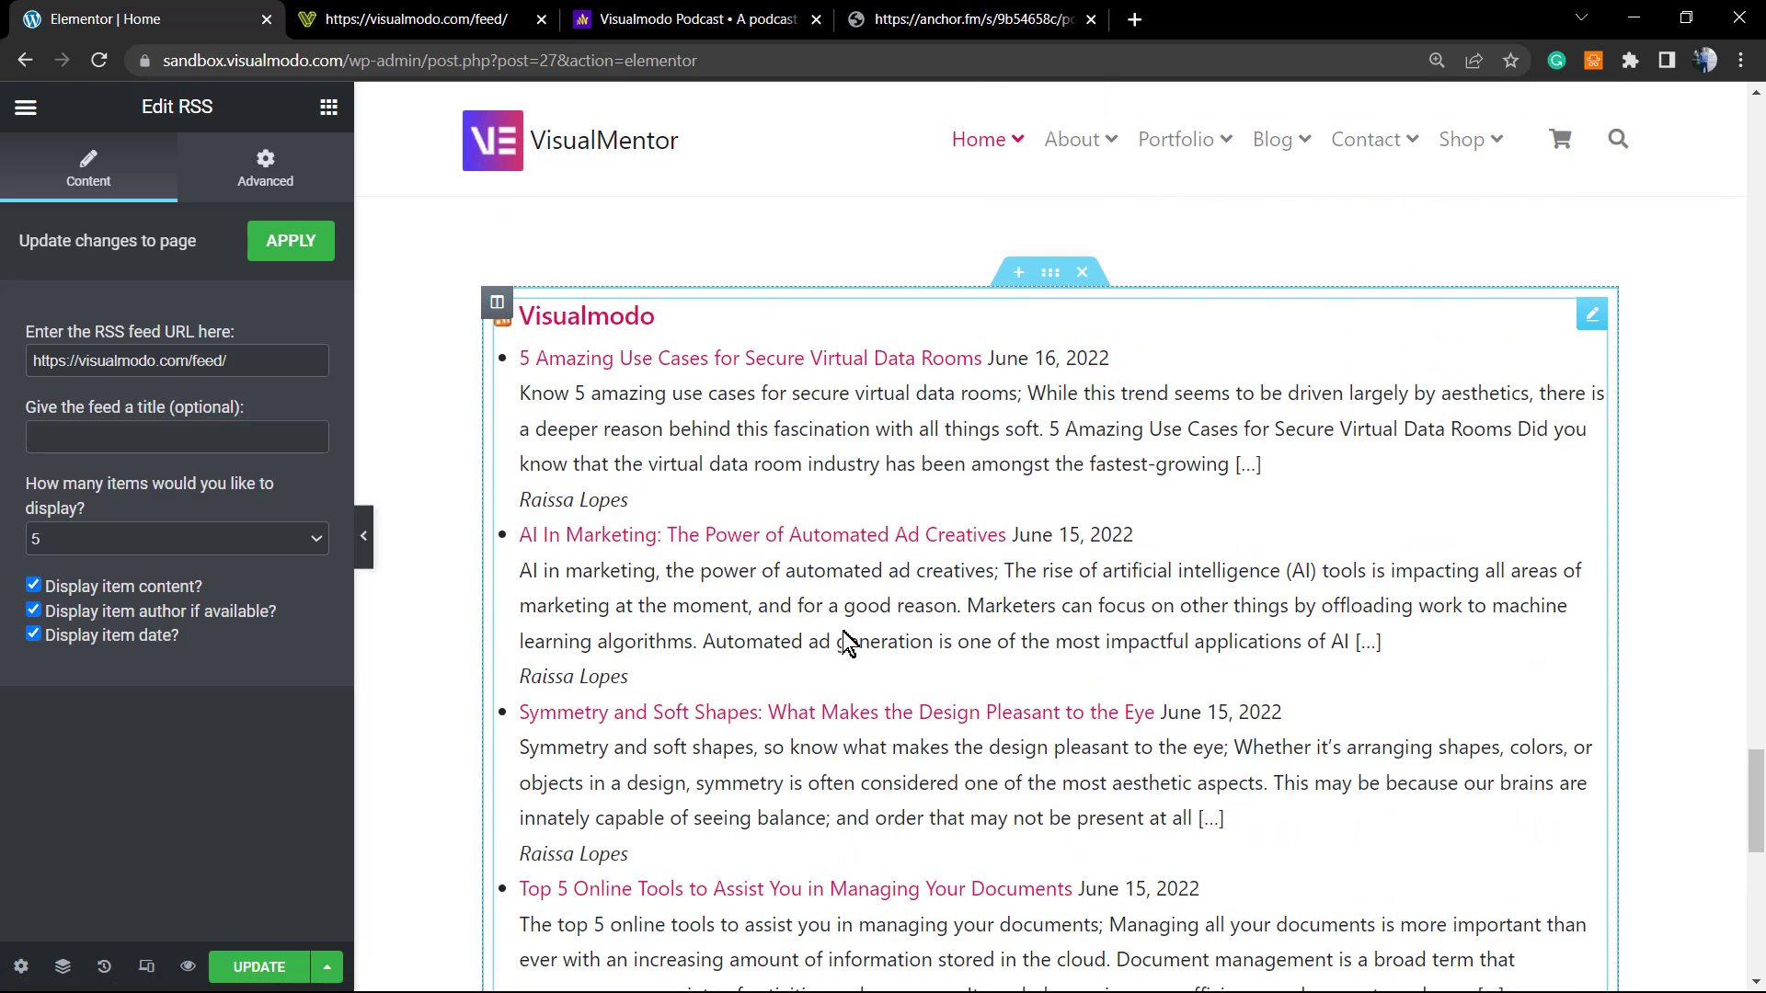
scroll(846, 641, up, 2)
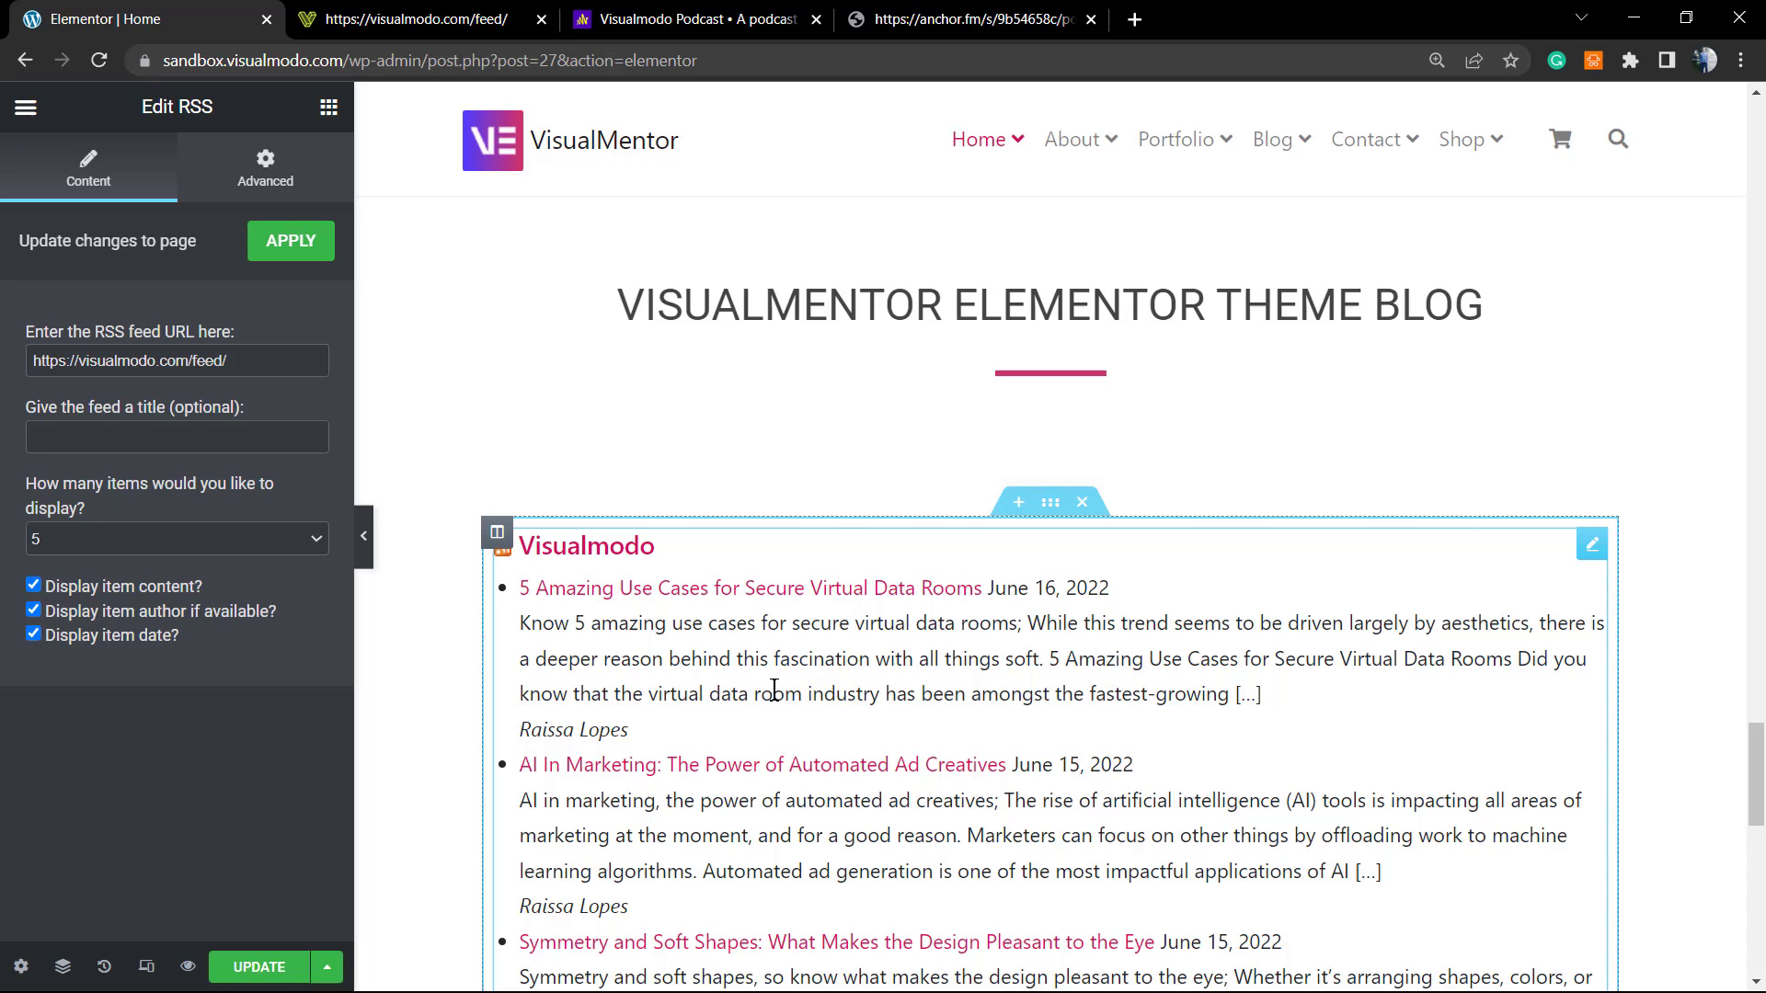
scroll(774, 692, down, 1)
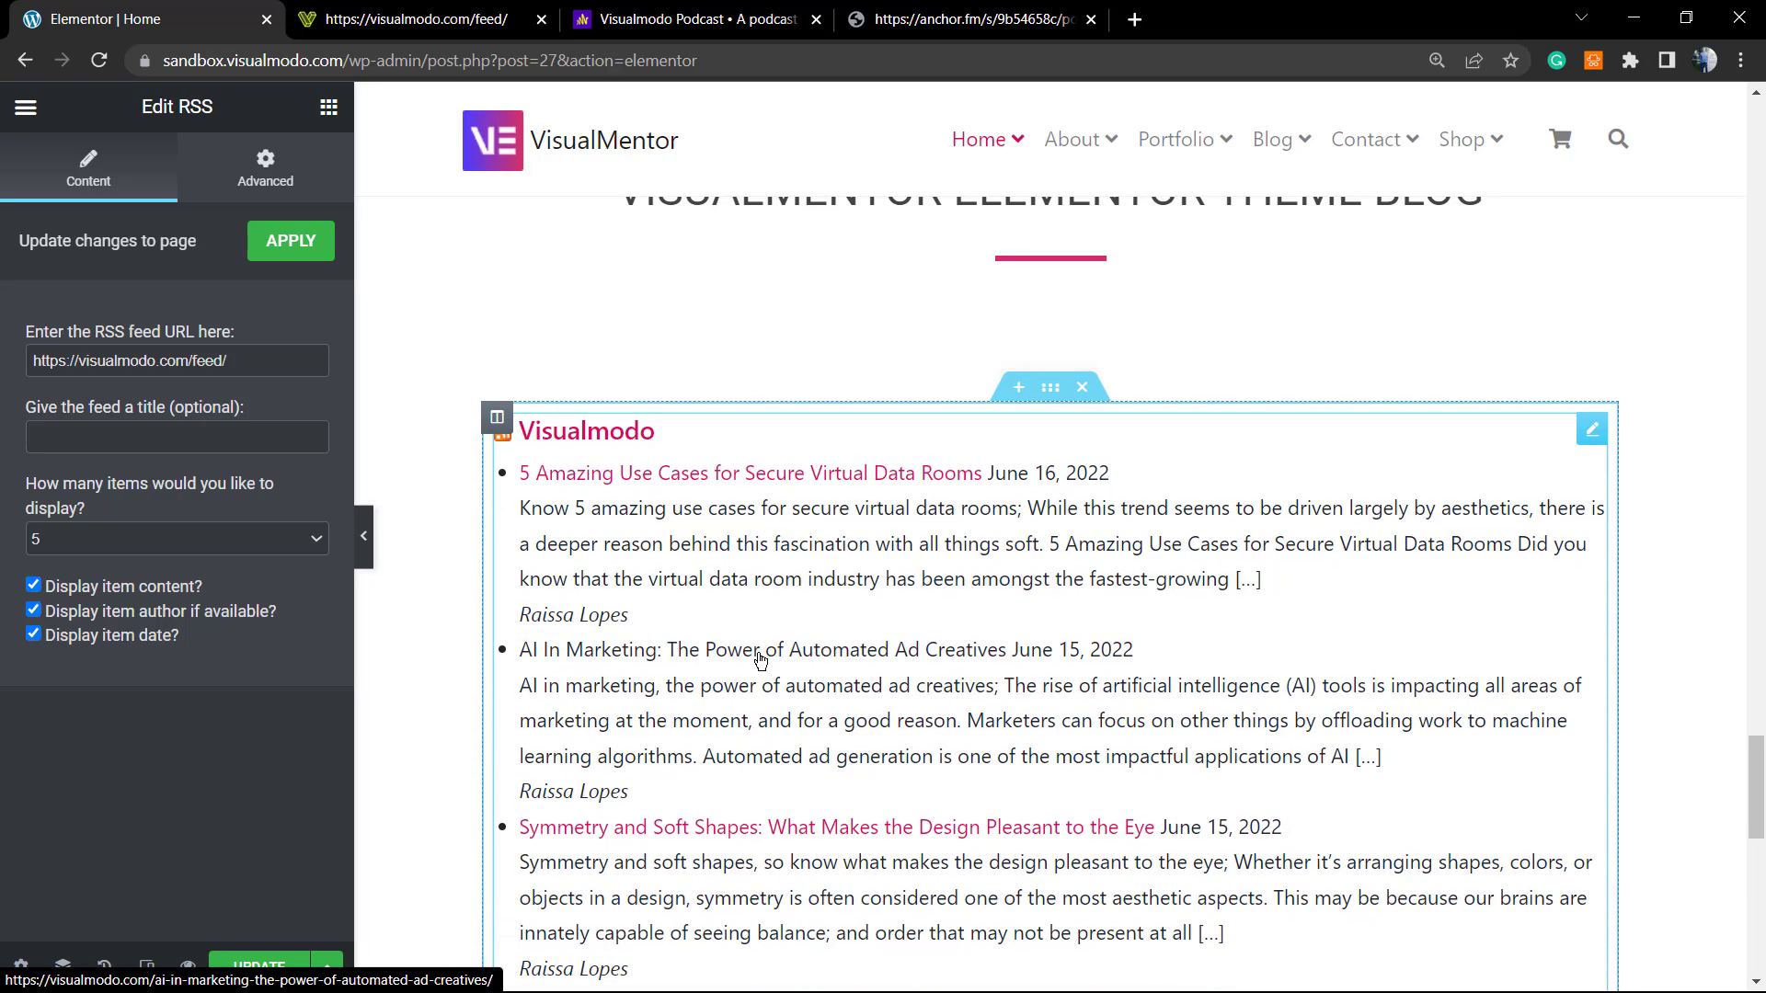